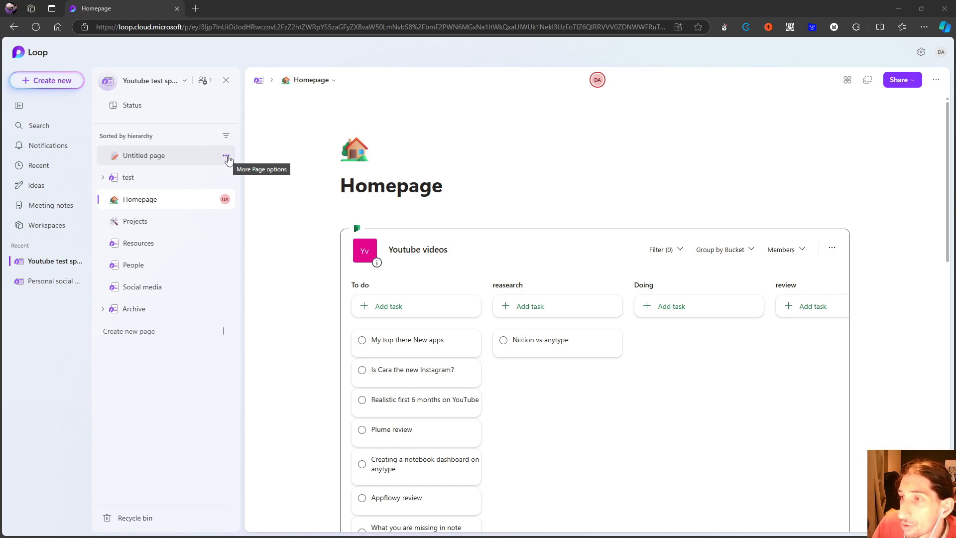
Delete the untitled page and the Archive page with its subpages from the workspace.
left_click(226, 157)
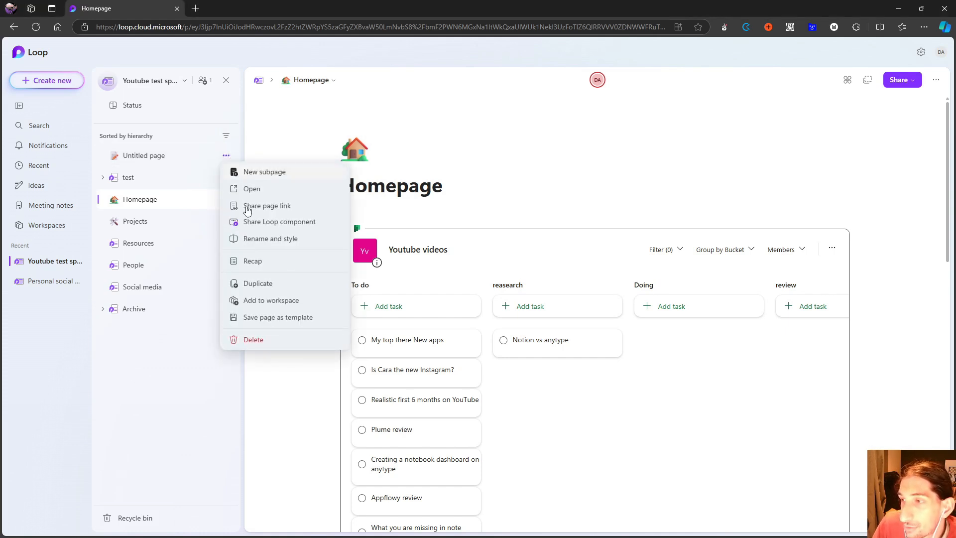
left_click(269, 342)
left_click(226, 289)
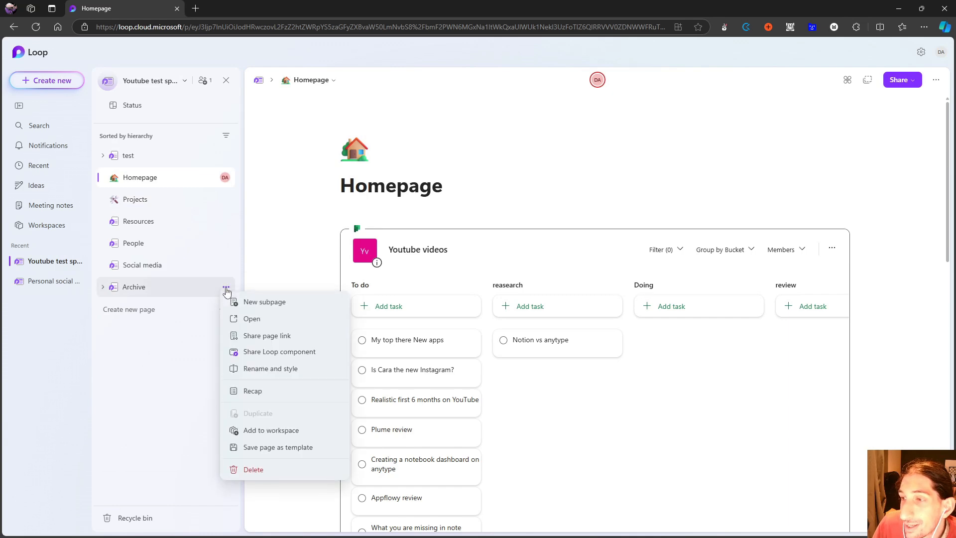
left_click(264, 470)
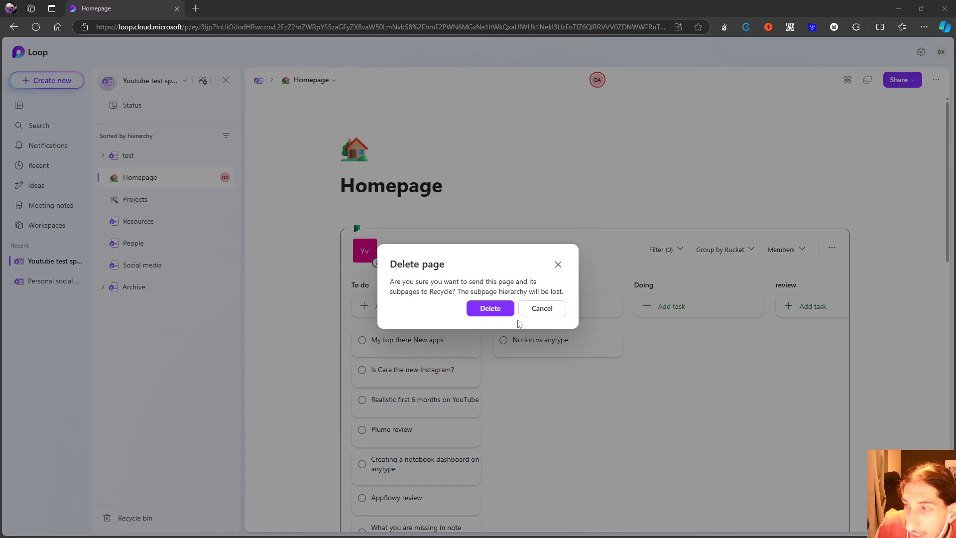
left_click(489, 307)
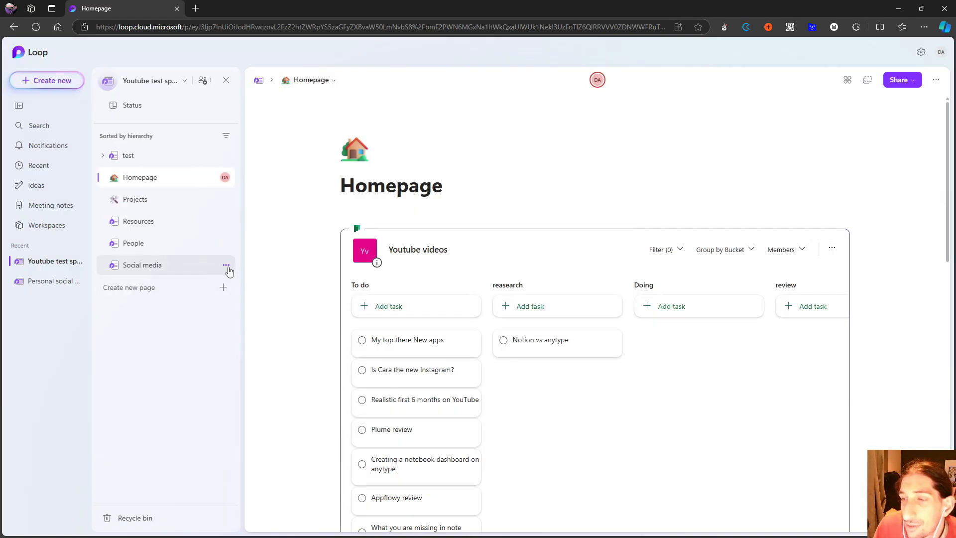
Delete the Social media, People and Resources pages from the workspace.
left_click(228, 268)
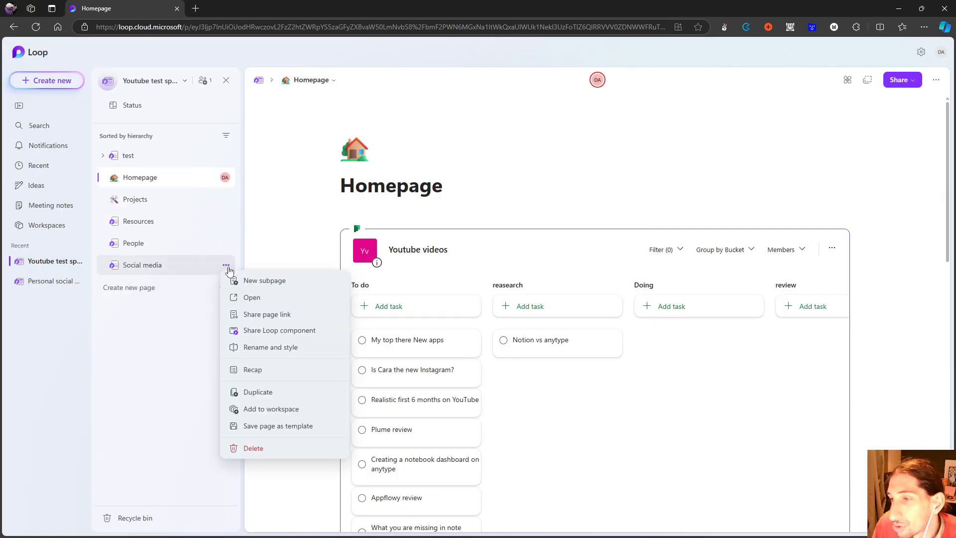
left_click(258, 452)
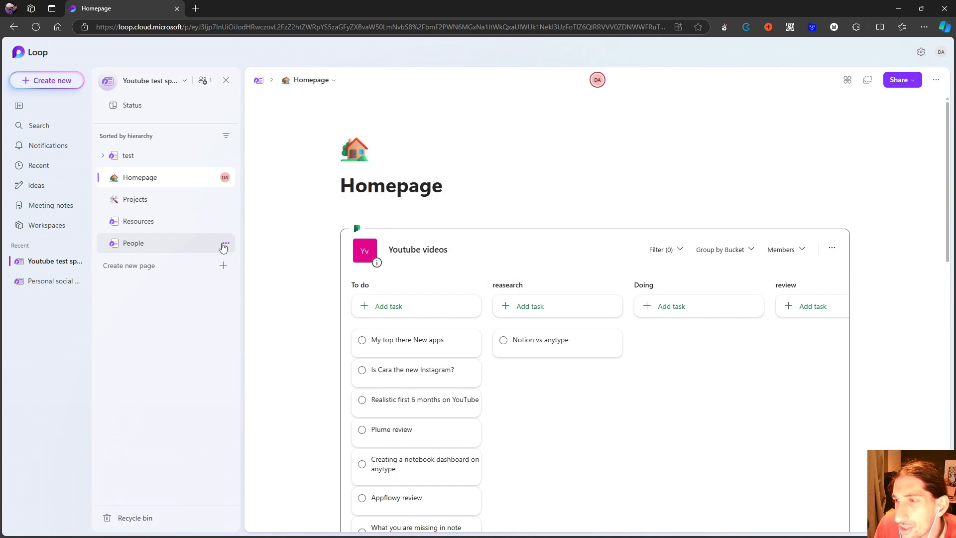
left_click(226, 243)
left_click(264, 428)
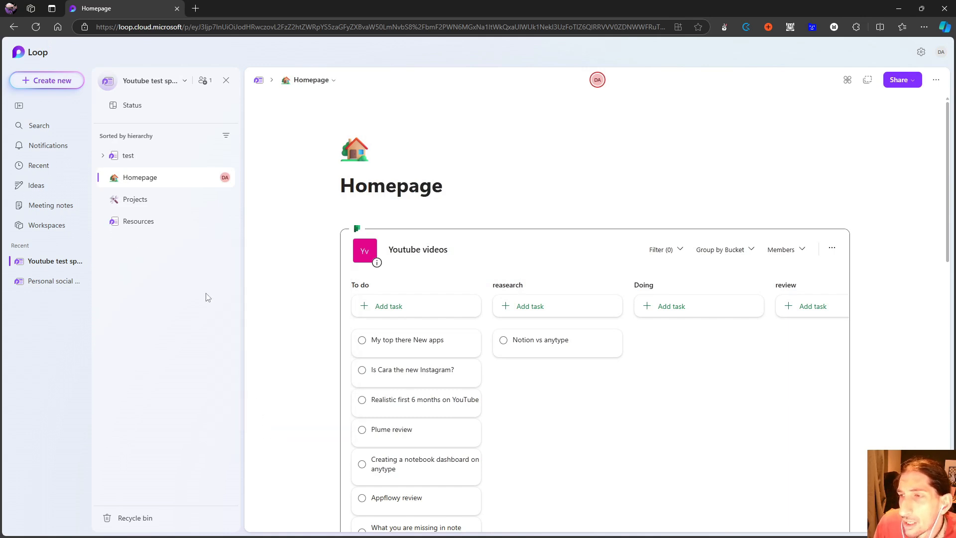
left_click(226, 221)
left_click(257, 405)
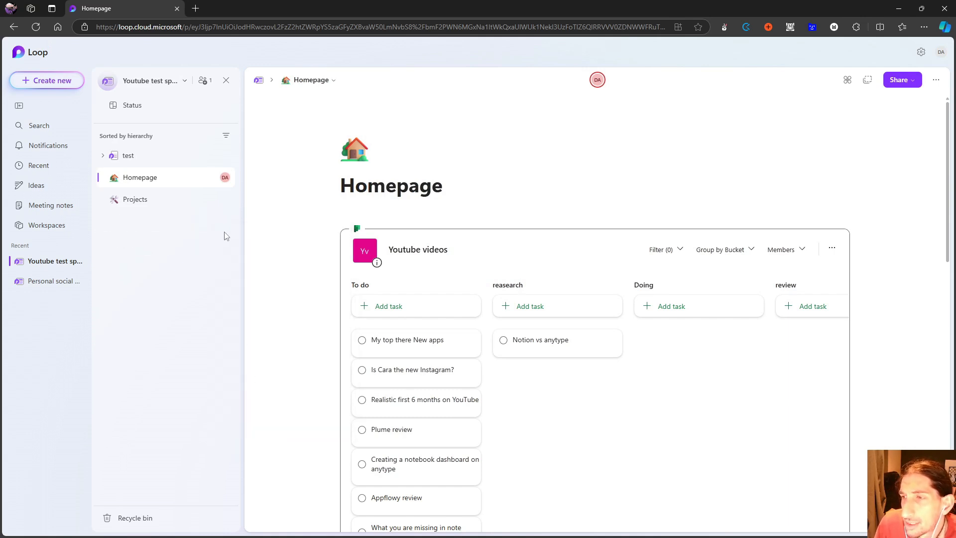
Delete the Projects page and the test page with its subpages from the workspace.
left_click(225, 200)
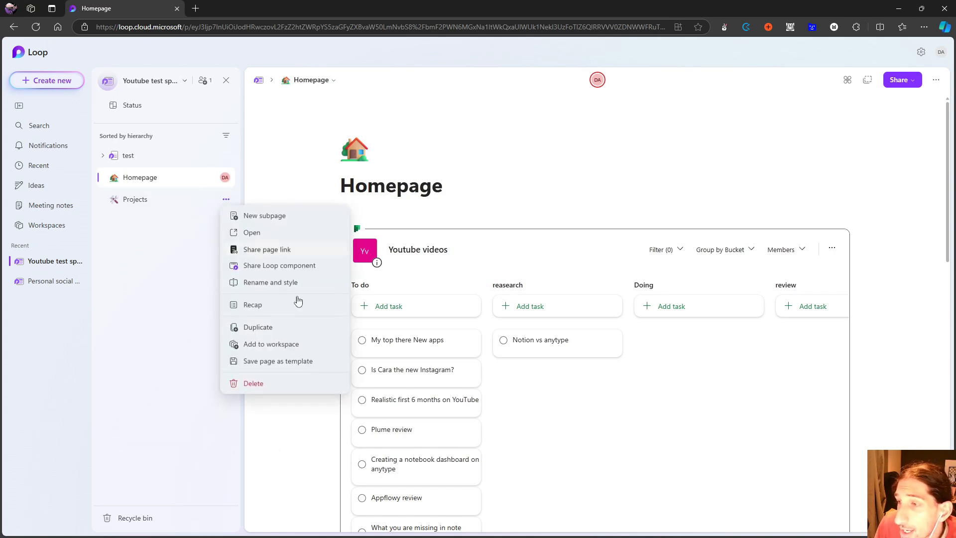
left_click(256, 385)
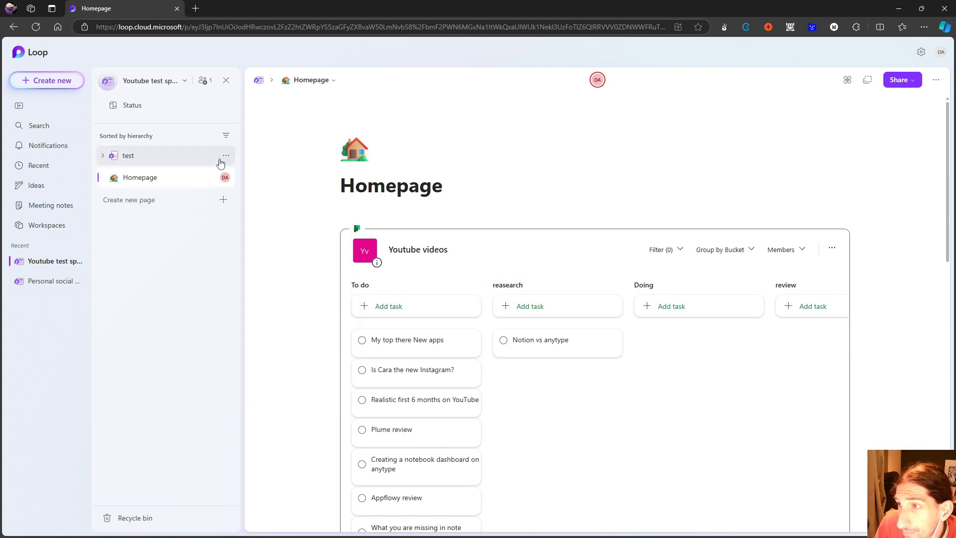
left_click(226, 155)
left_click(254, 340)
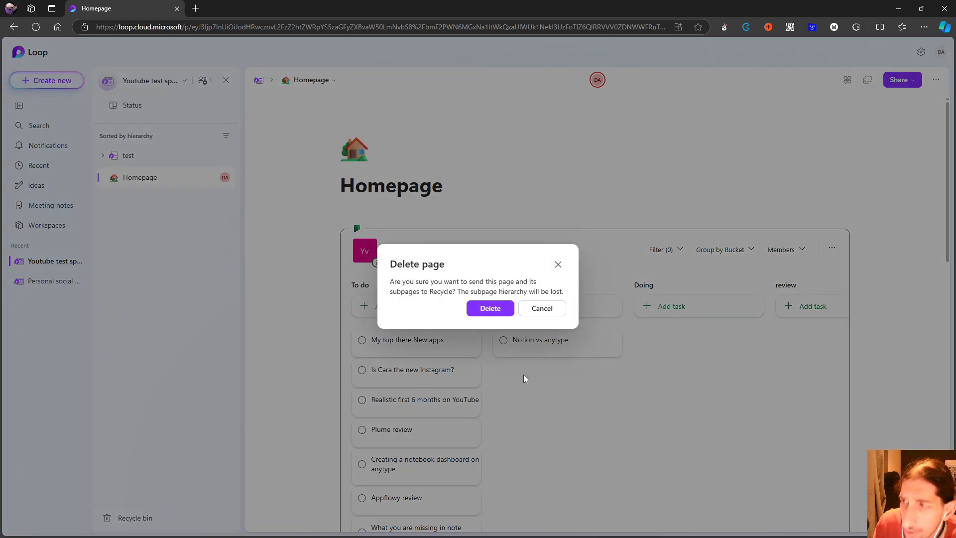
left_click(489, 307)
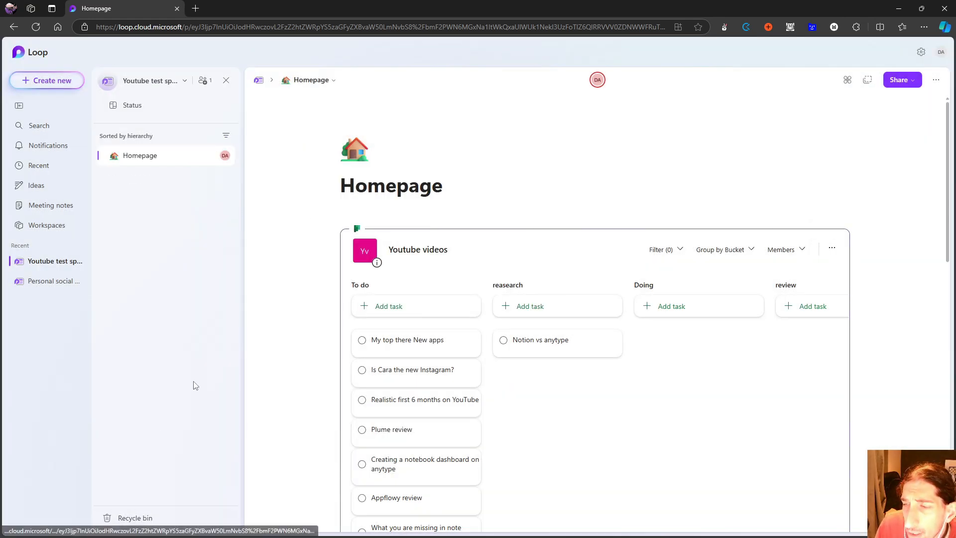
Create a new untitled page in the workspace and delete the old Homepage page.
mouse_move(162, 192)
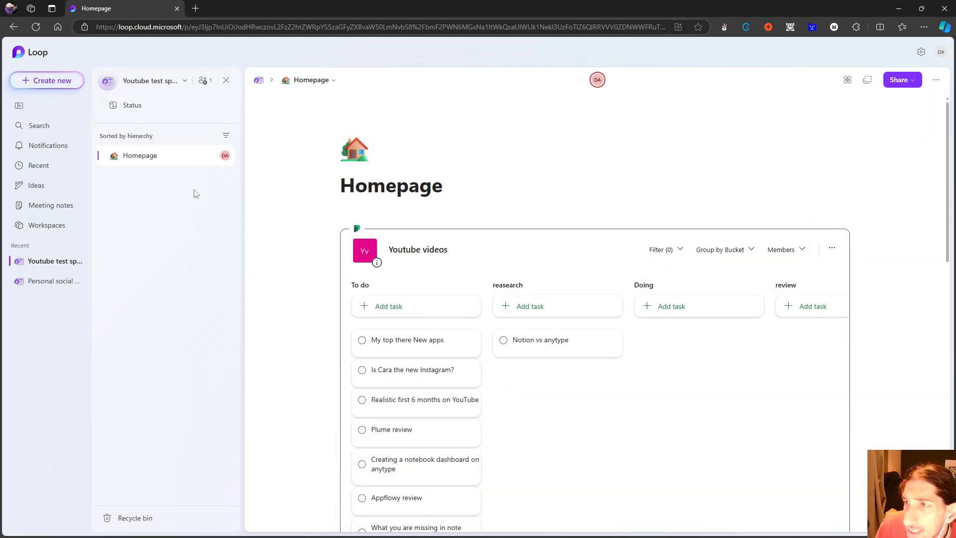
left_click(154, 178)
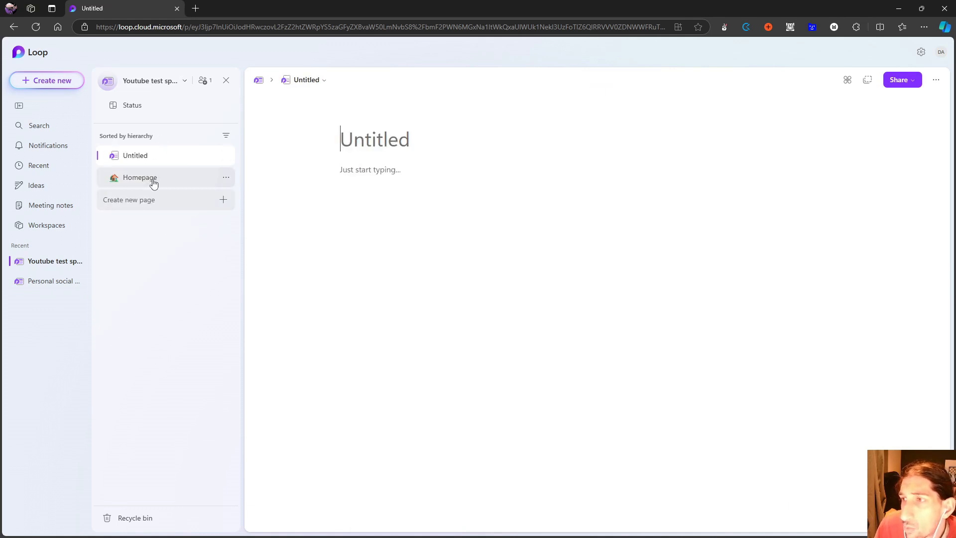
left_click(227, 178)
left_click(251, 363)
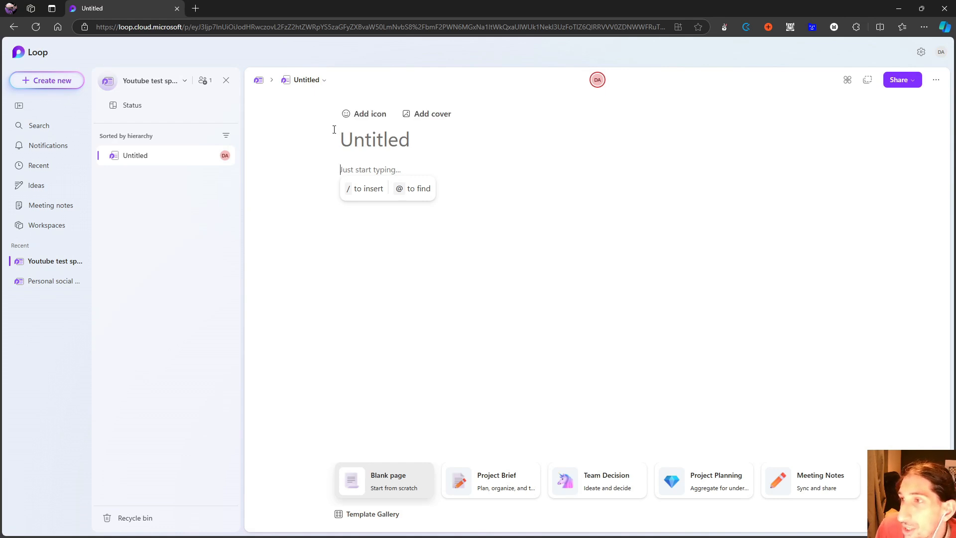
left_click(356, 143)
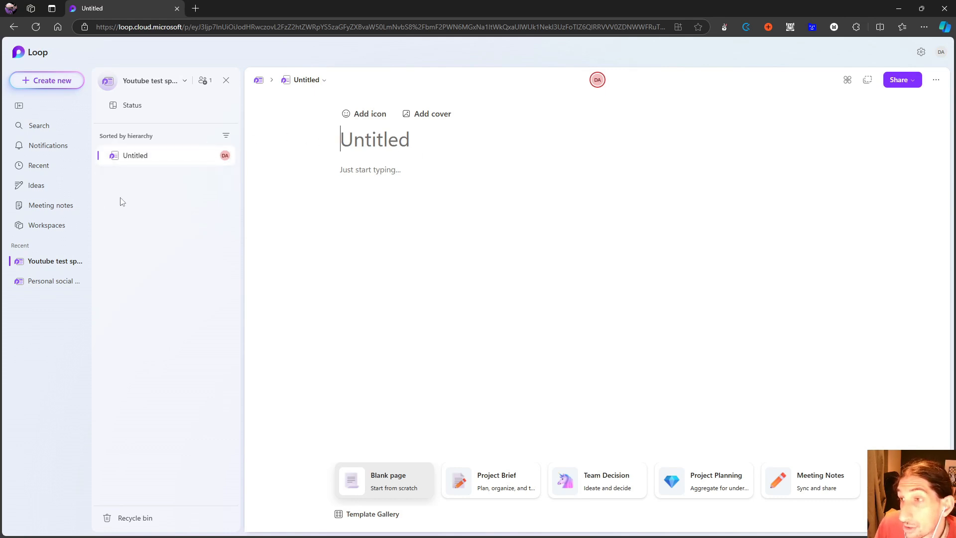
Create a second untitled page, nest it as a subpage under the first one, and collapse and re-expand the parent.
left_click(153, 178)
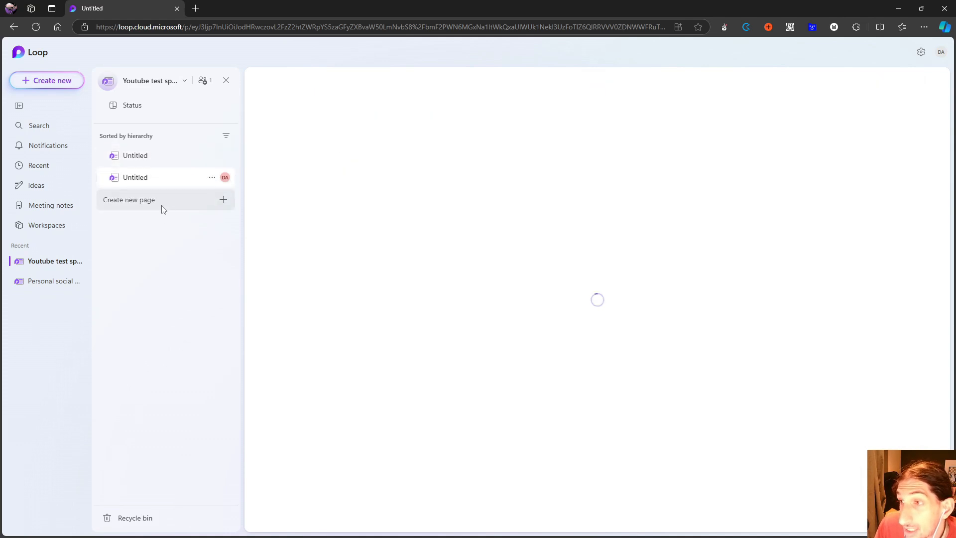
left_click_drag(146, 177, 143, 164)
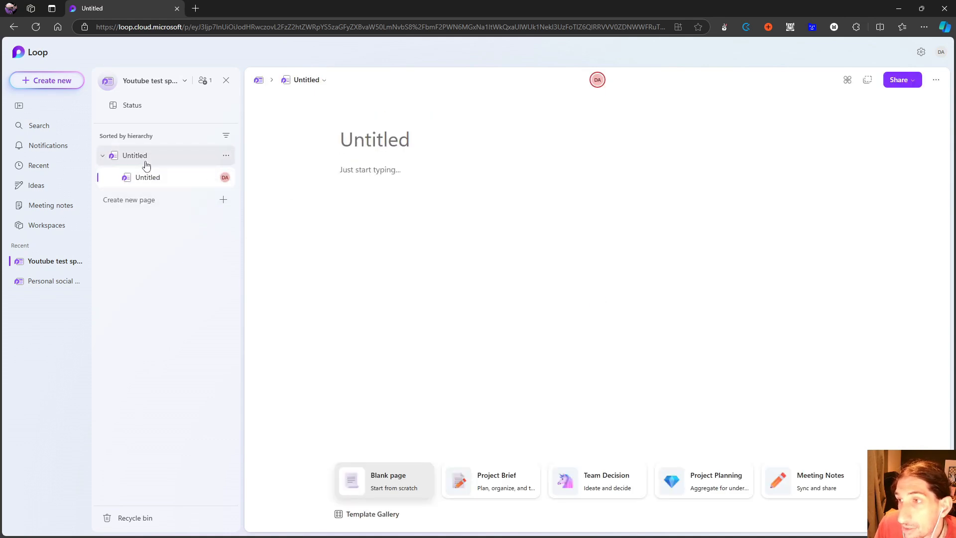
left_click(103, 155)
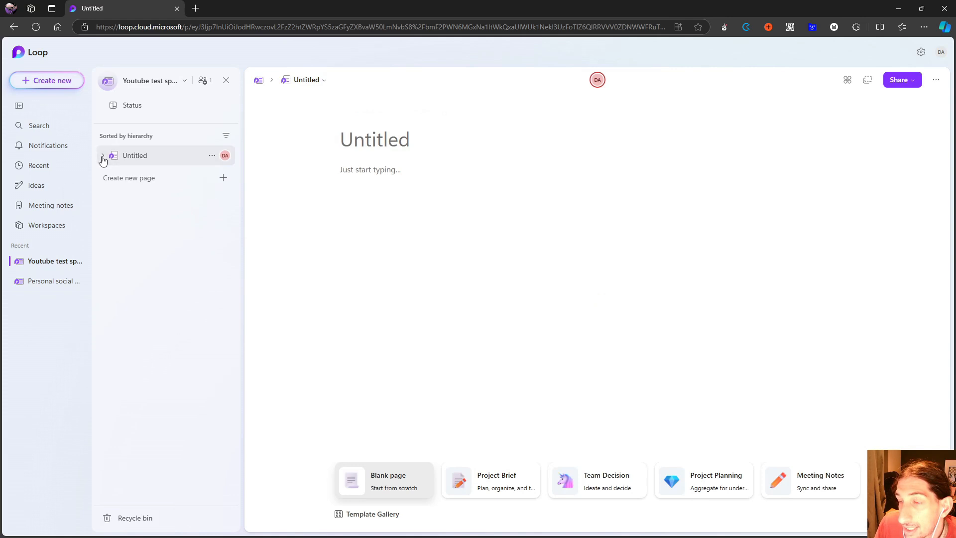
left_click(102, 156)
Open the parent untitled page and title it "Home".
left_click(175, 159)
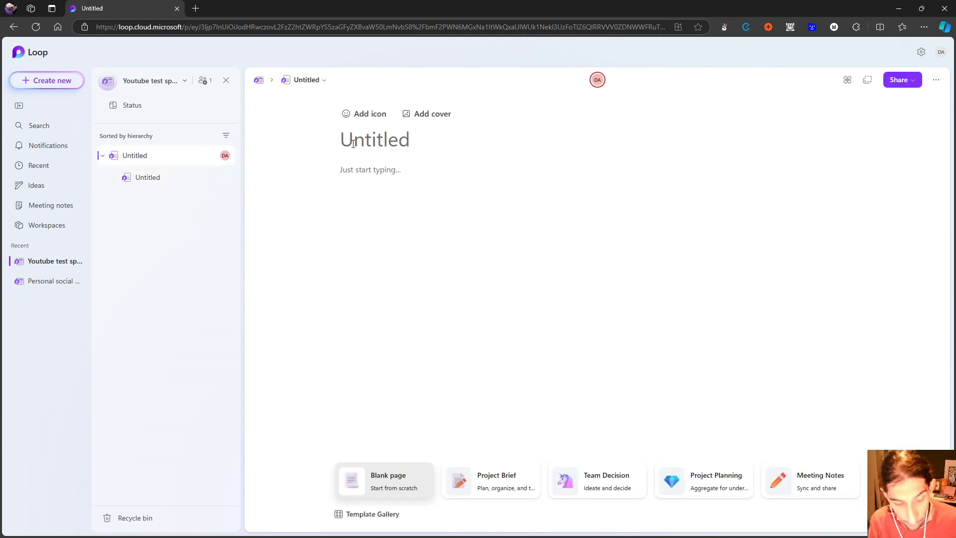
type("Ho")
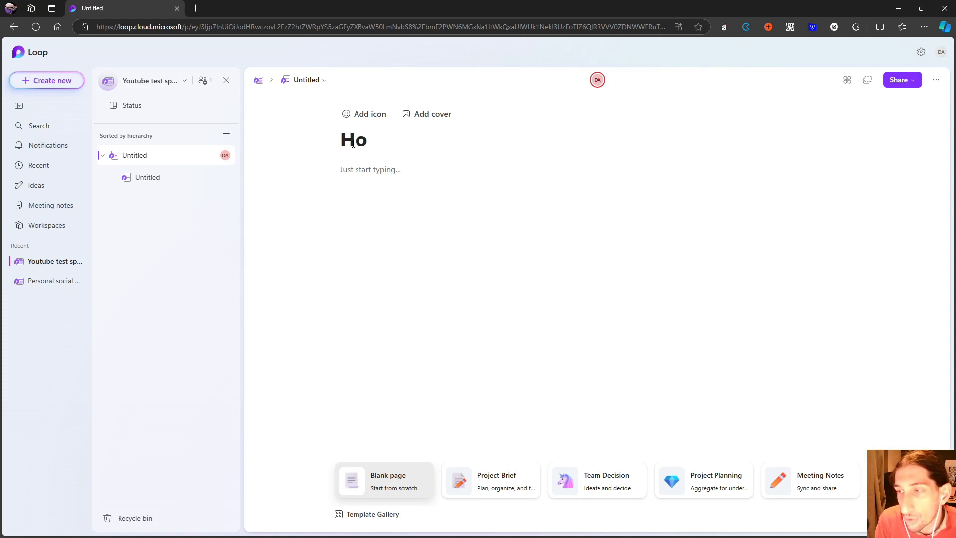
type("me")
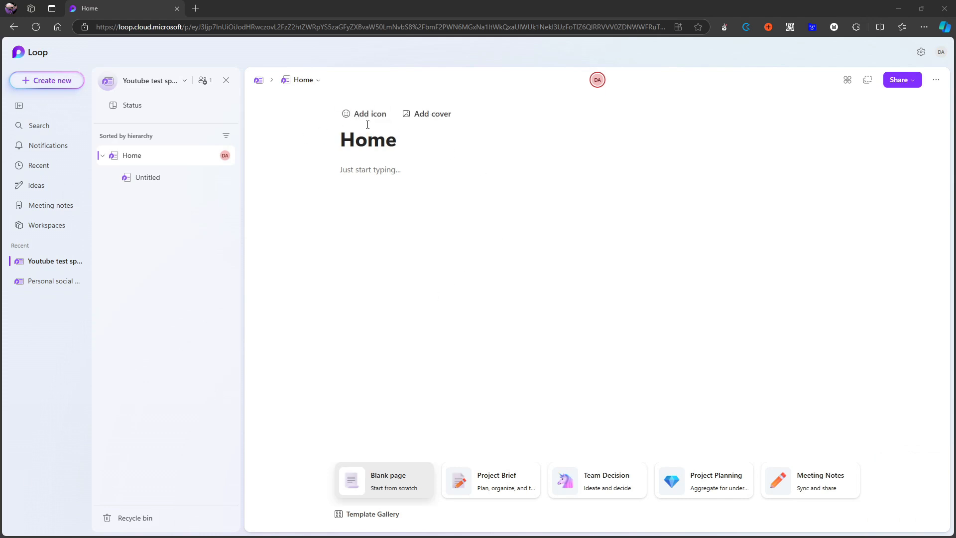
Give the Home page the first Landscape stock image, with orange walls, as cover and the exploding-head emoji as icon.
left_click(421, 114)
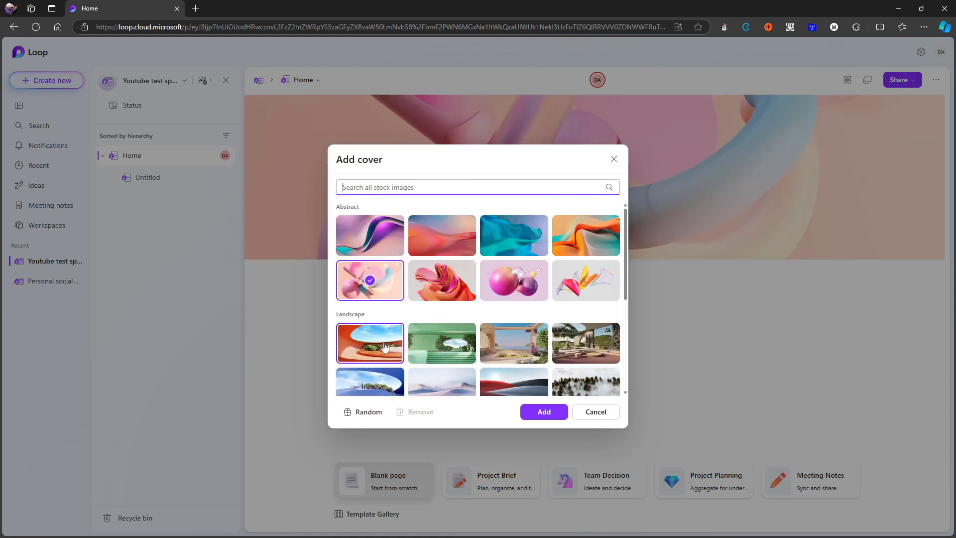
left_click(384, 347)
left_click(544, 412)
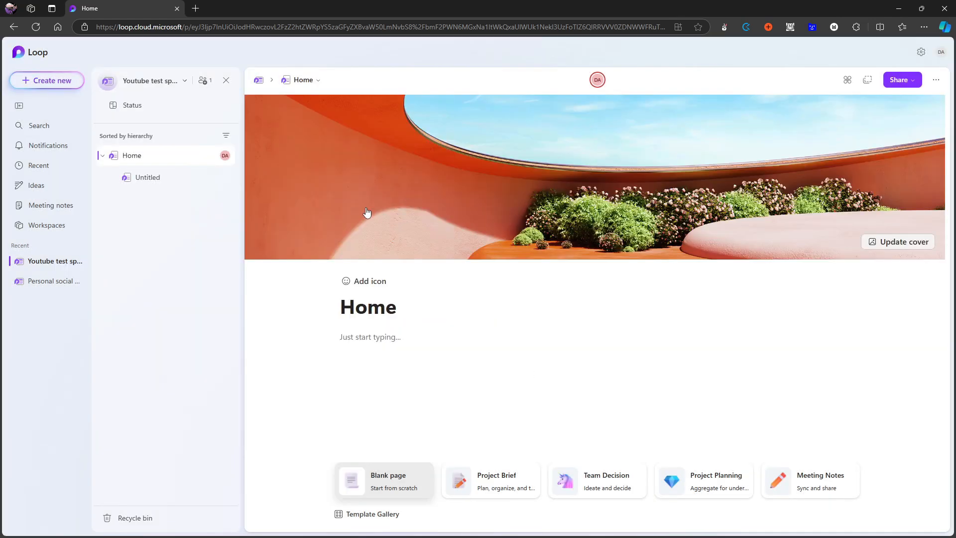
left_click(354, 282)
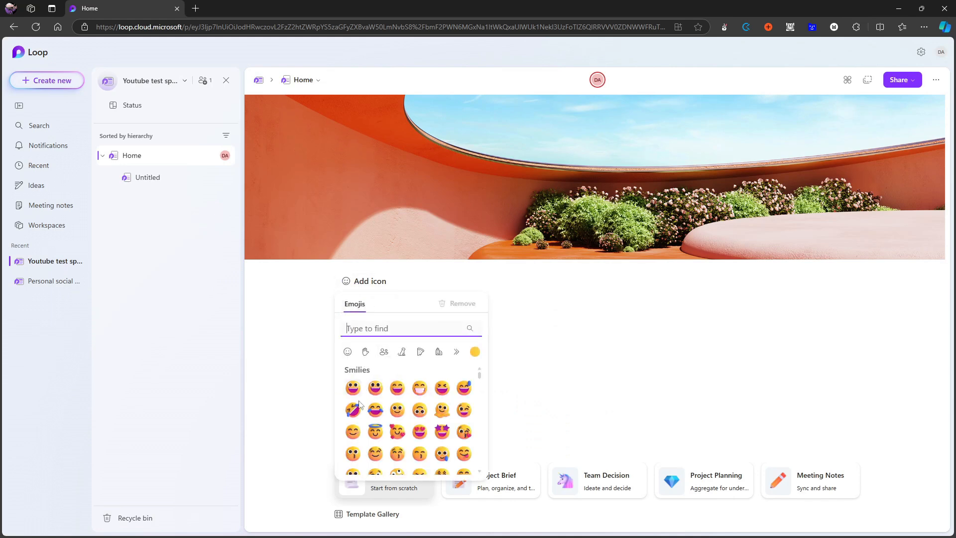
scroll(352, 431, "down", 3)
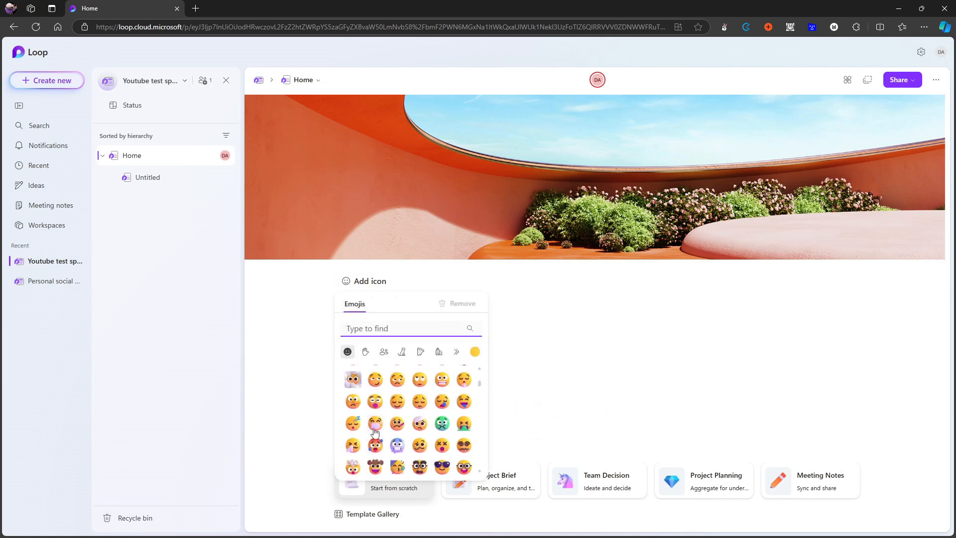
left_click(355, 431)
left_click(515, 369)
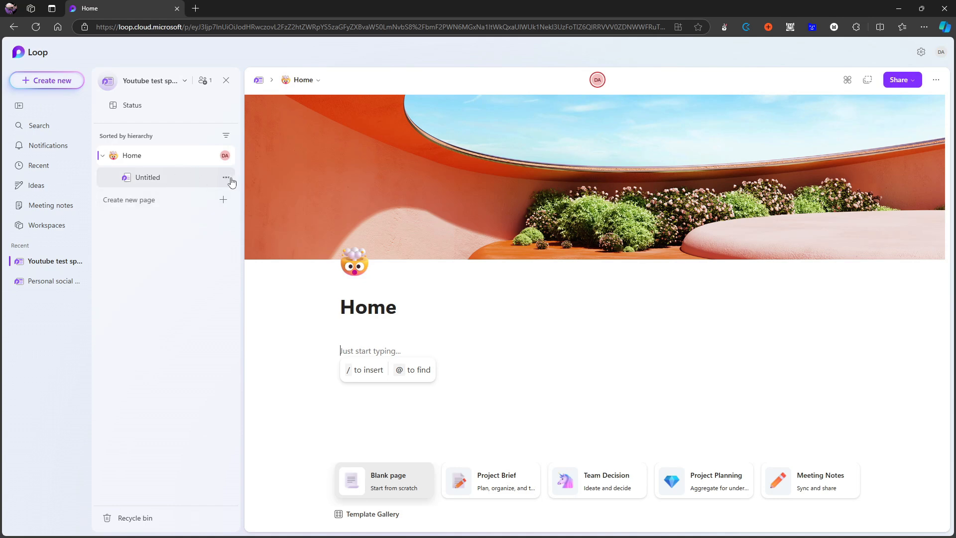
Delete the untitled subpage nested under Home.
left_click_drag(180, 178, 133, 179)
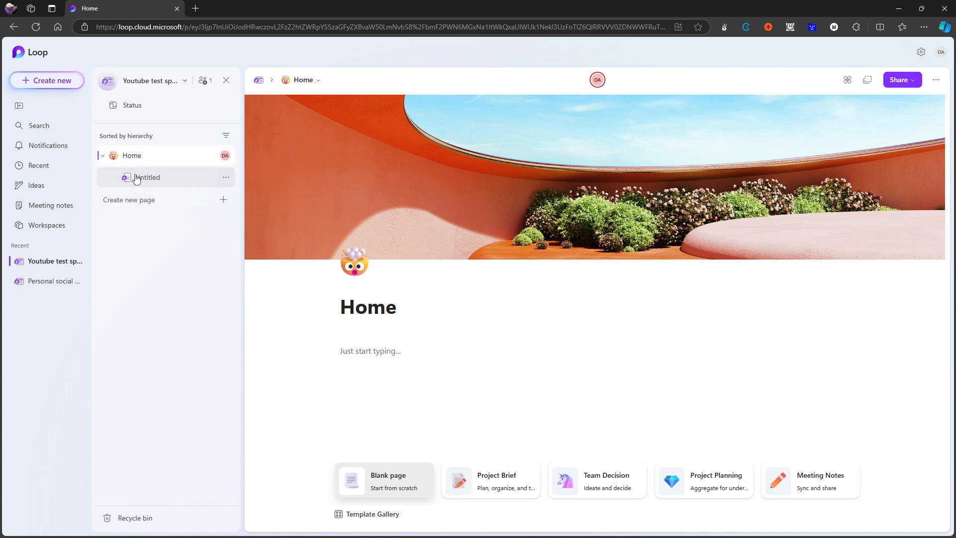
left_click(227, 179)
left_click(264, 349)
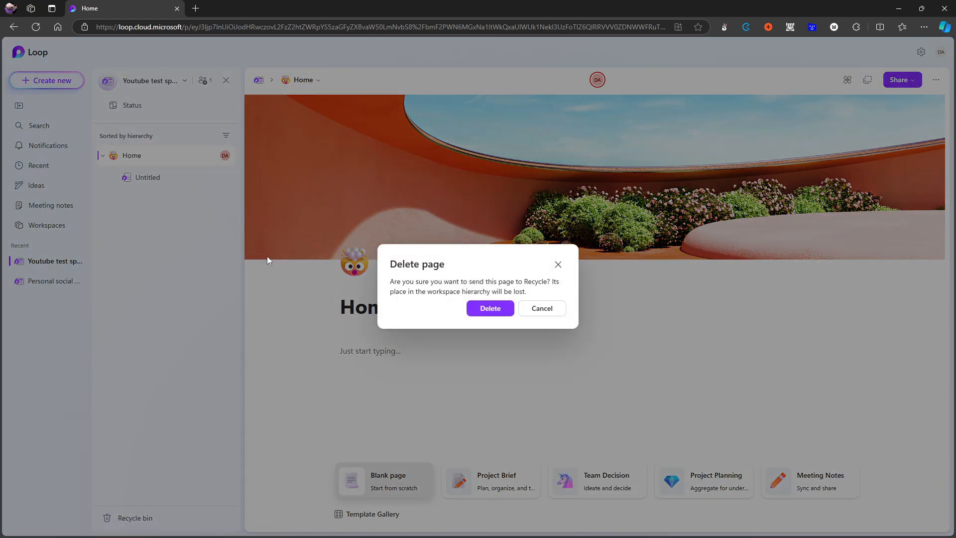
left_click(473, 307)
Create a new top-level page titled "Resouces".
left_click(146, 180)
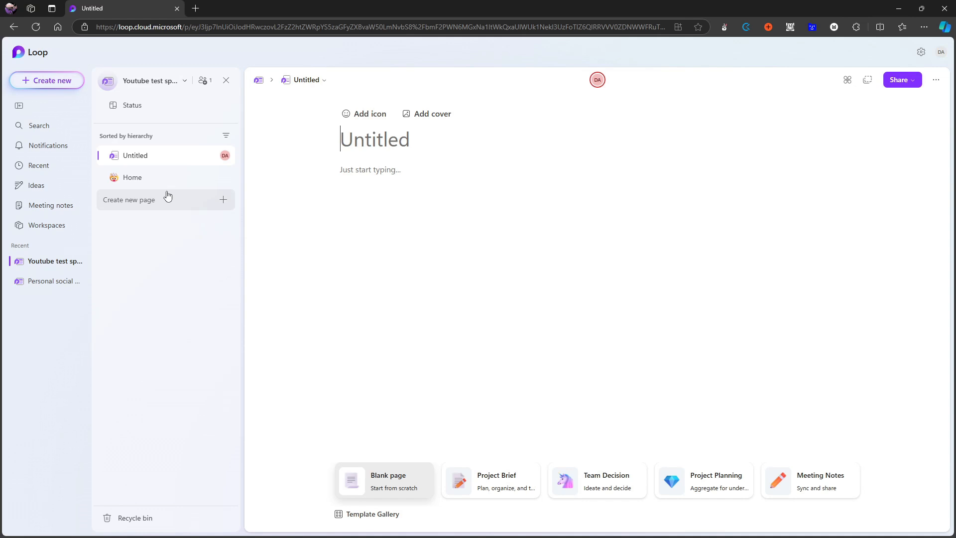
type("T")
key("BackSpace")
type("R")
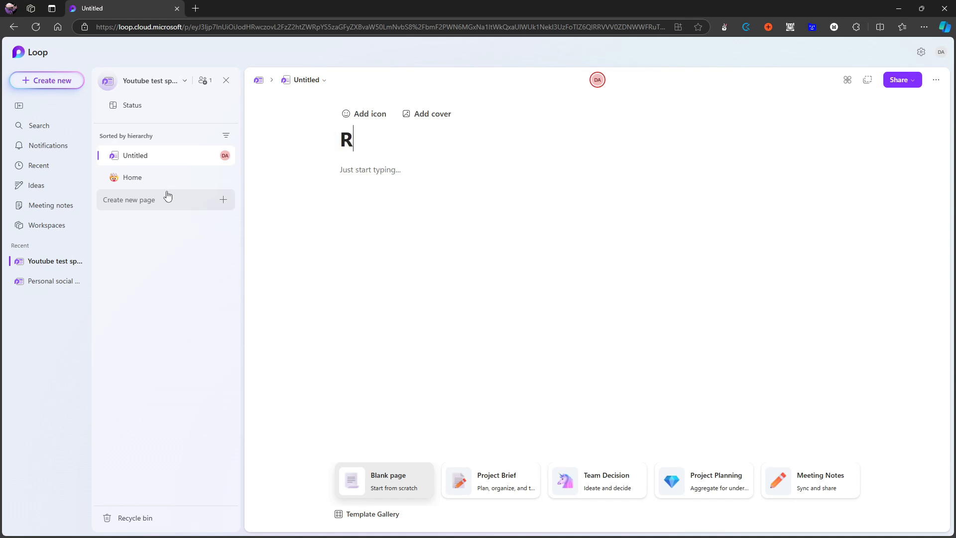
type("esouces")
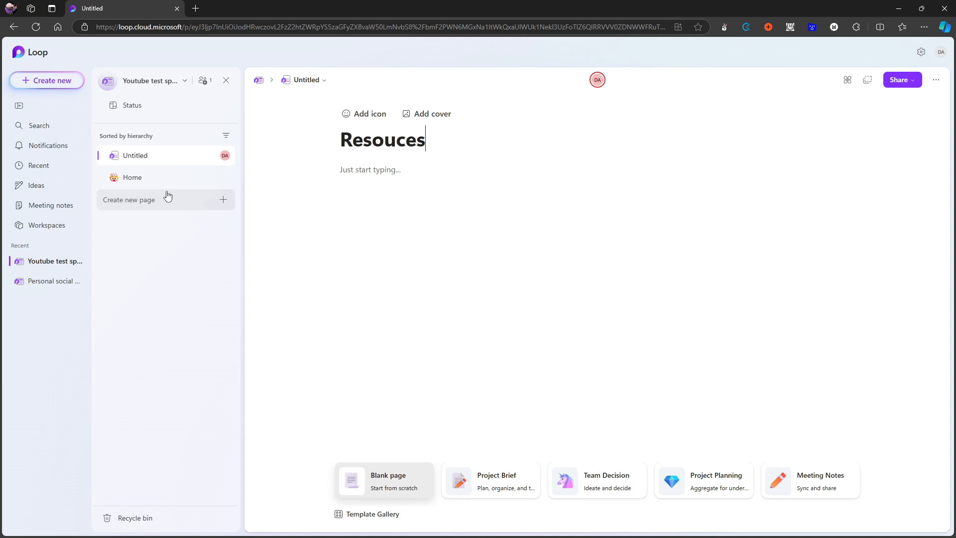
left_click_drag(166, 162, 139, 158)
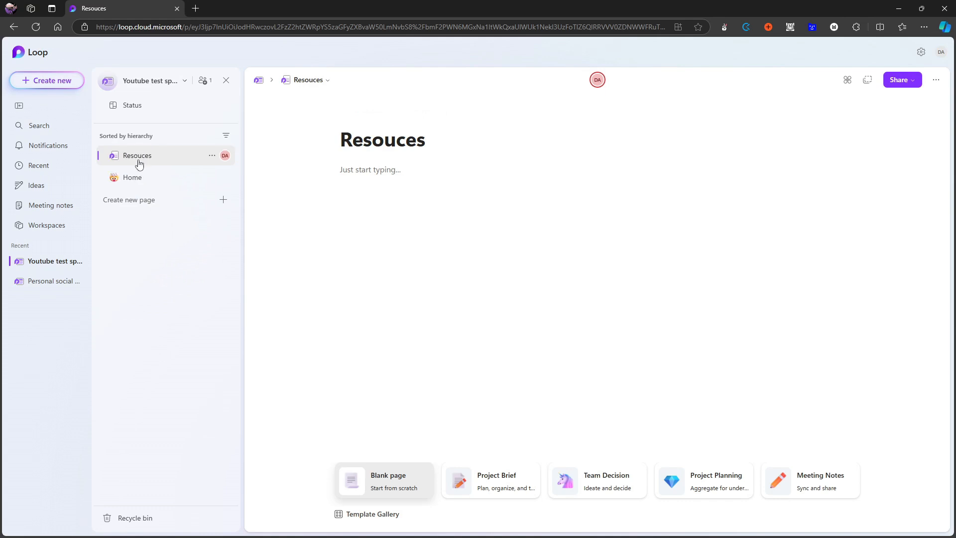
Create a new top-level page titled "Archive".
left_click(198, 208)
type("Ar")
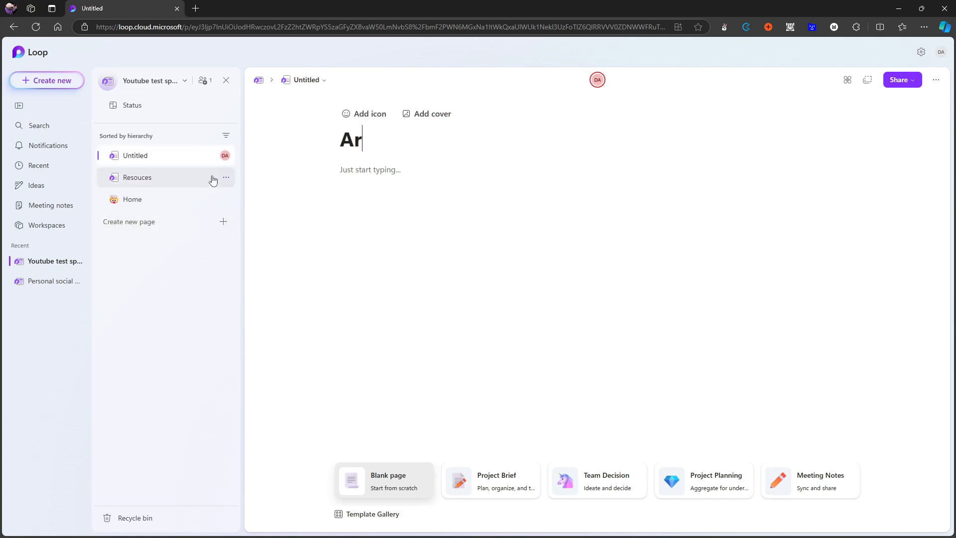
type("chive")
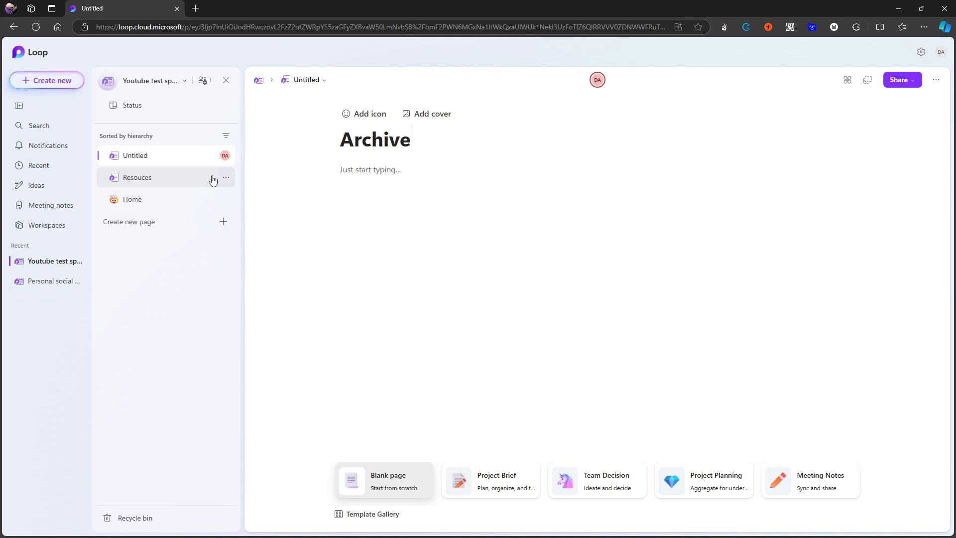
Create two new top-level pages titled "Areas" and "Projects".
left_click(175, 219)
type("Ares")
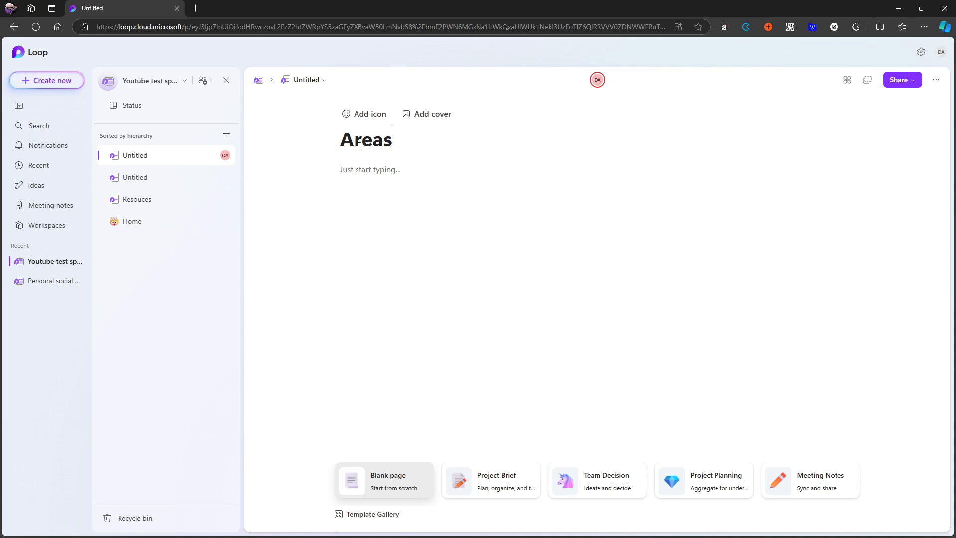
left_click(153, 242)
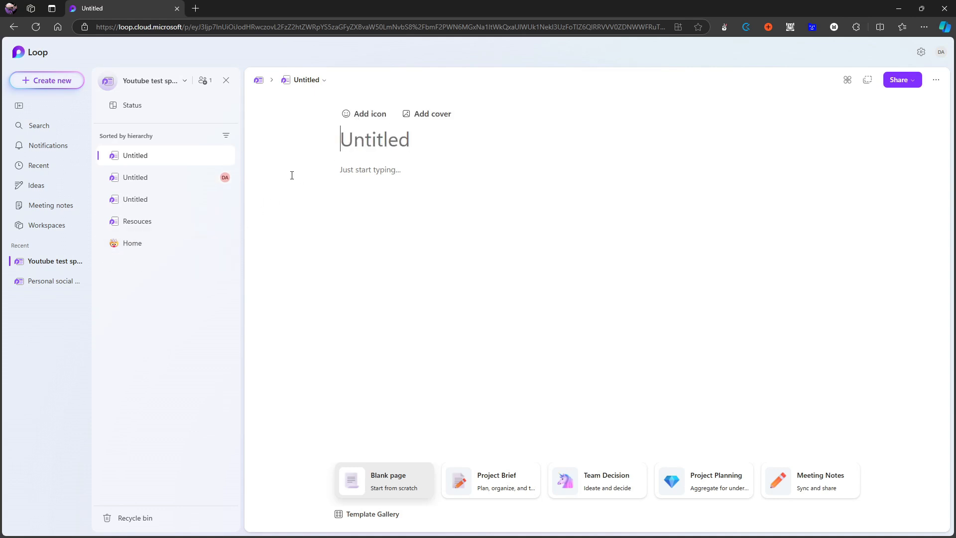
type("Pro")
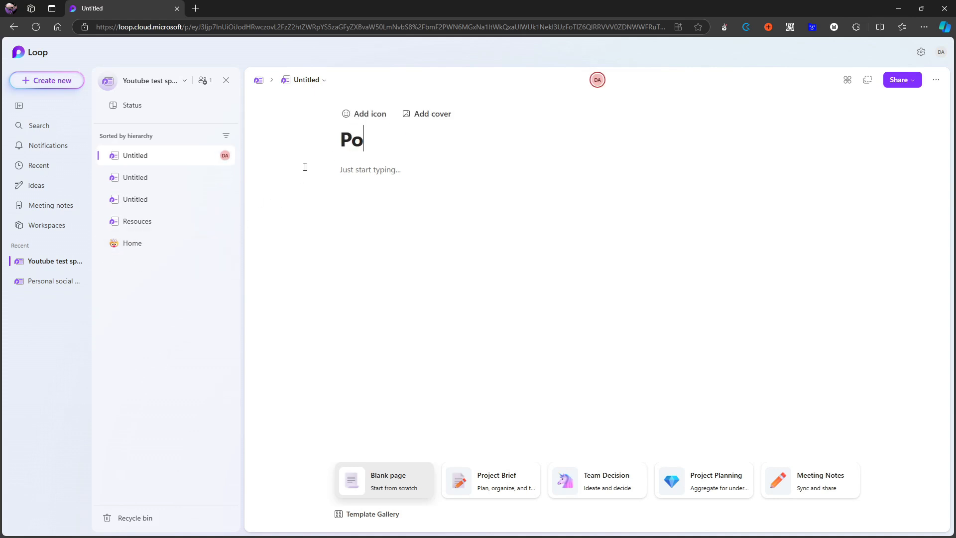
type("jects")
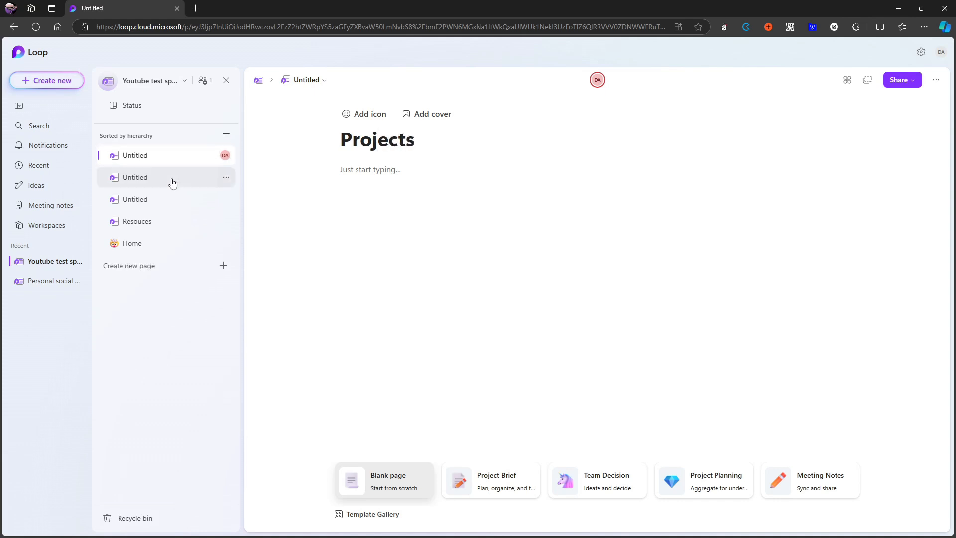
Open the Areas, Archive and Projects pages in turn, and move Home above Projects in the page list.
left_click(182, 185)
left_click(182, 198)
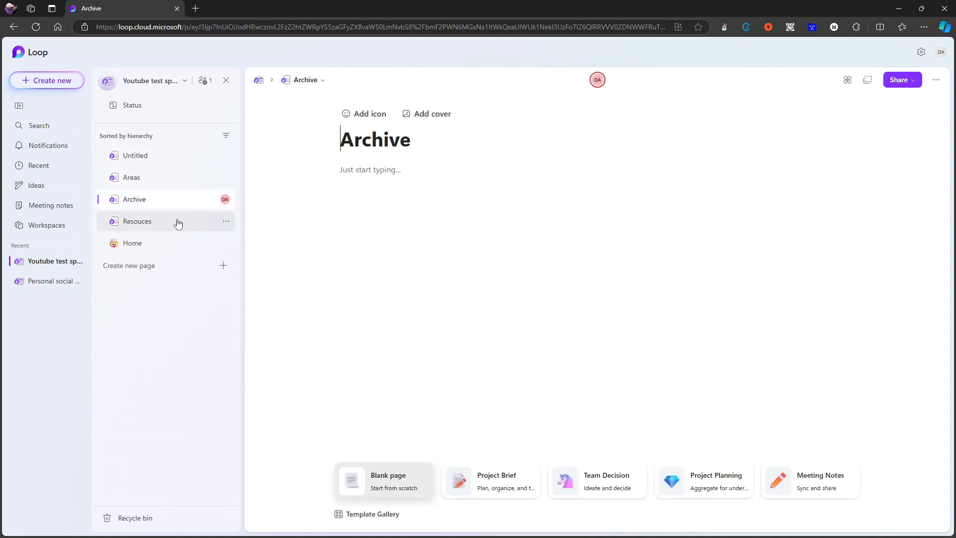
left_click(178, 159)
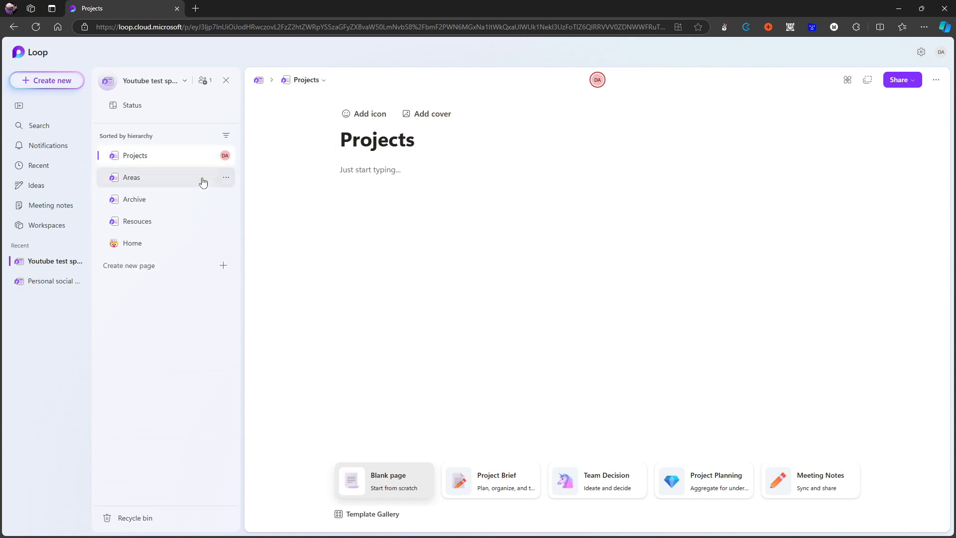
left_click_drag(158, 243, 150, 153)
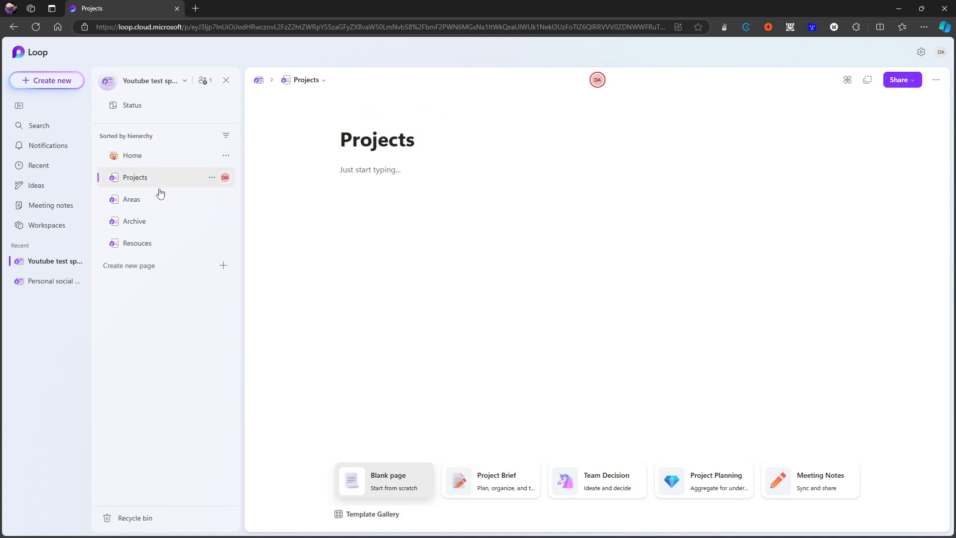
Insert a table in the body of the Projects page.
left_click(443, 189)
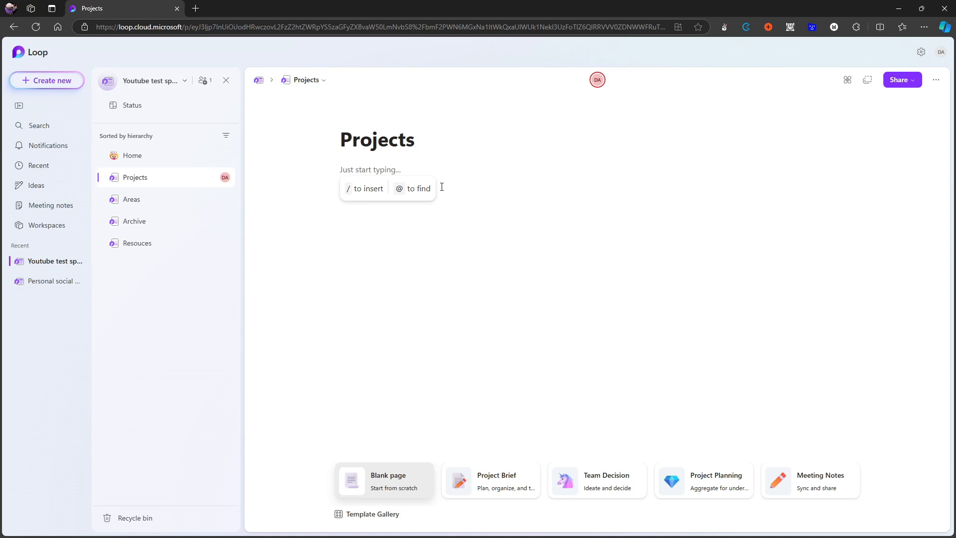
type("/")
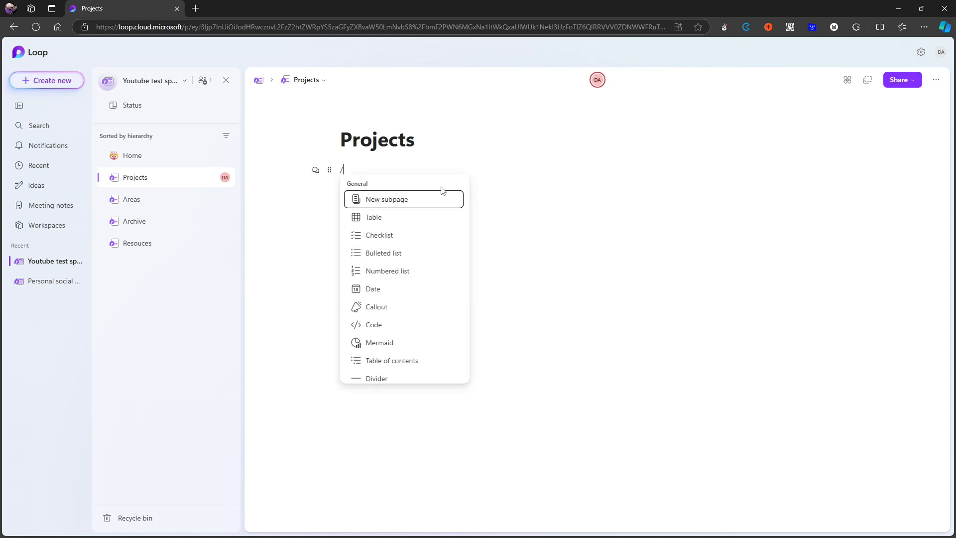
type("tabl")
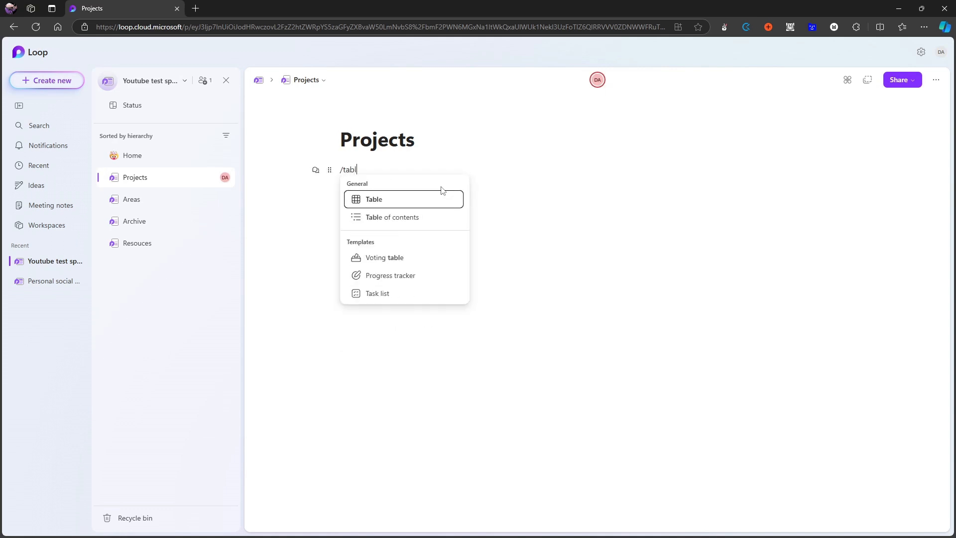
key("Return")
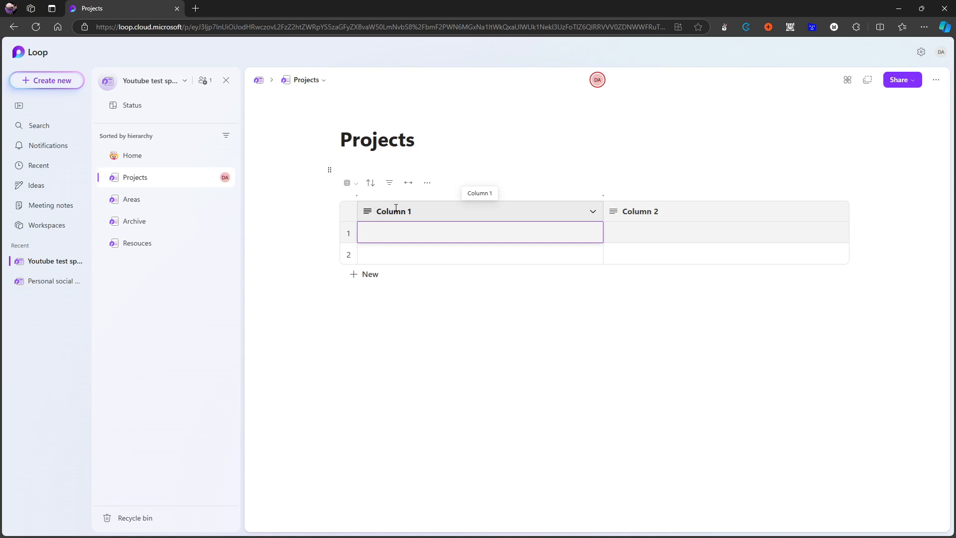
Clear the first column's header text and add a third column at the end of the table.
left_click(467, 212)
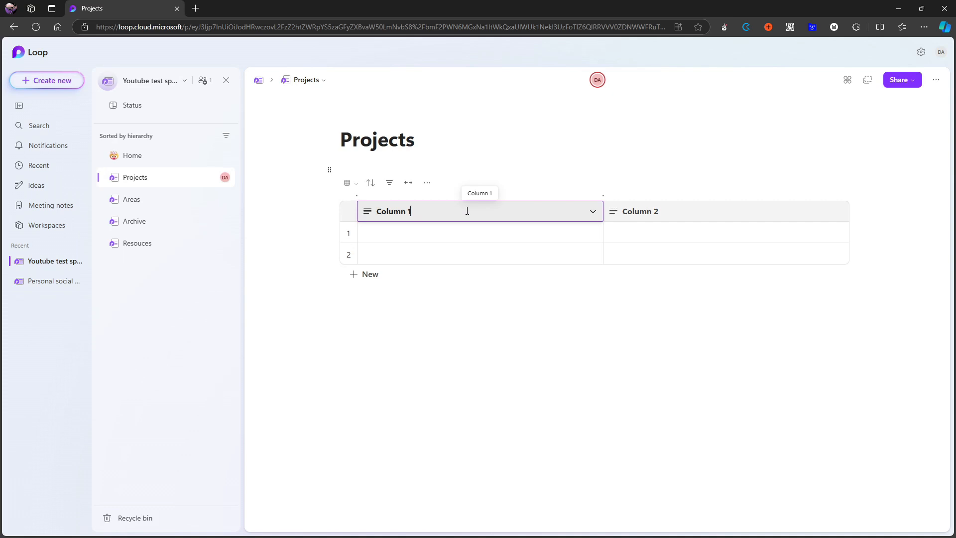
key("BackSpace")
key("BackSpace")
key("BackSpace")
key("BackSpace")
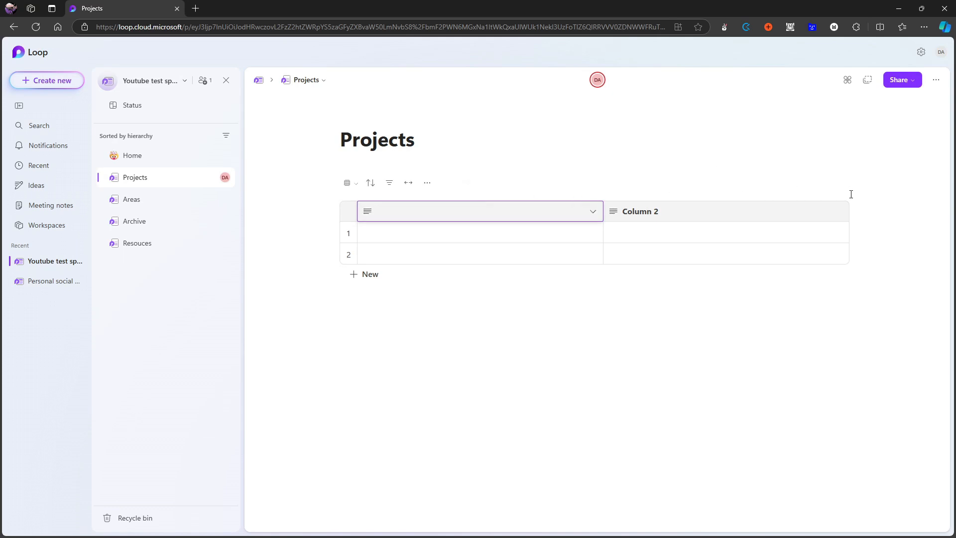
mouse_move(848, 199)
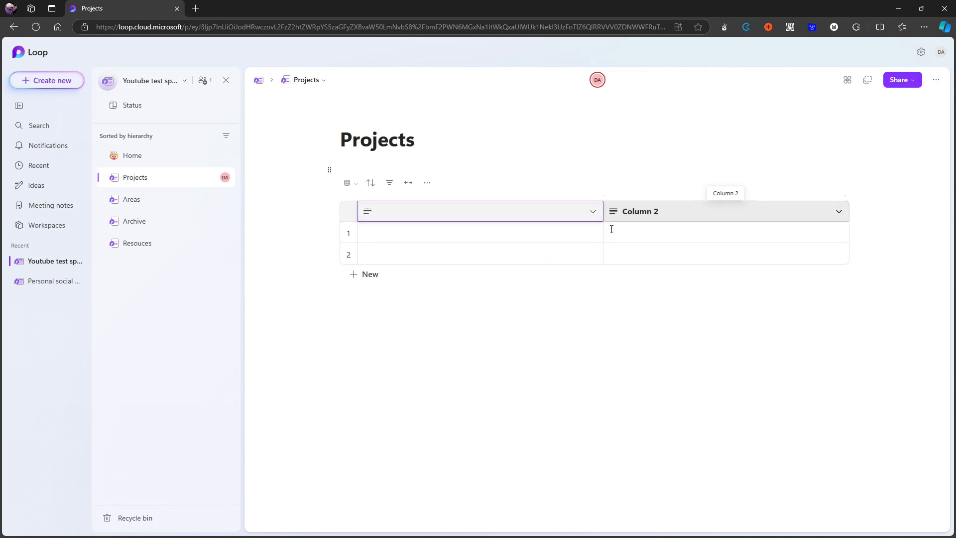
left_click(845, 197)
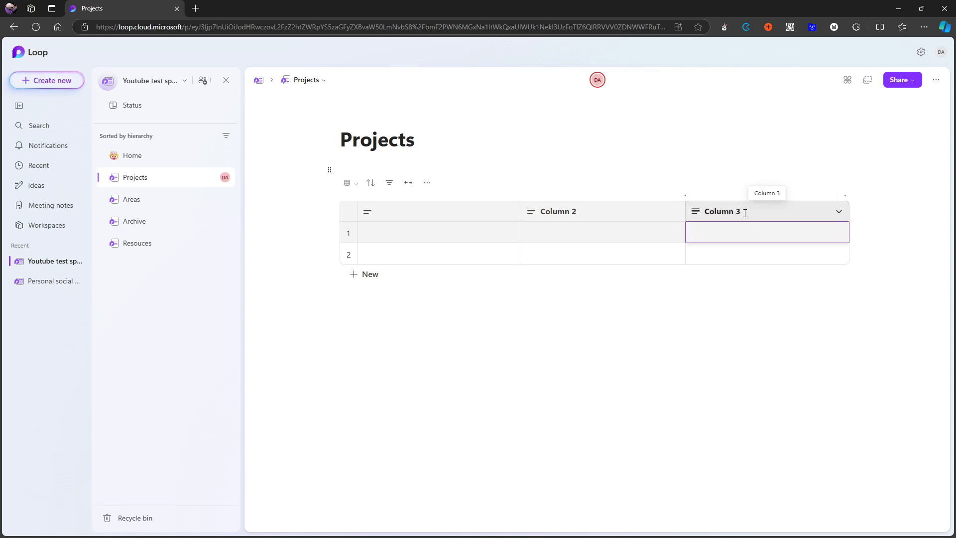
left_click(840, 211)
mouse_move(798, 251)
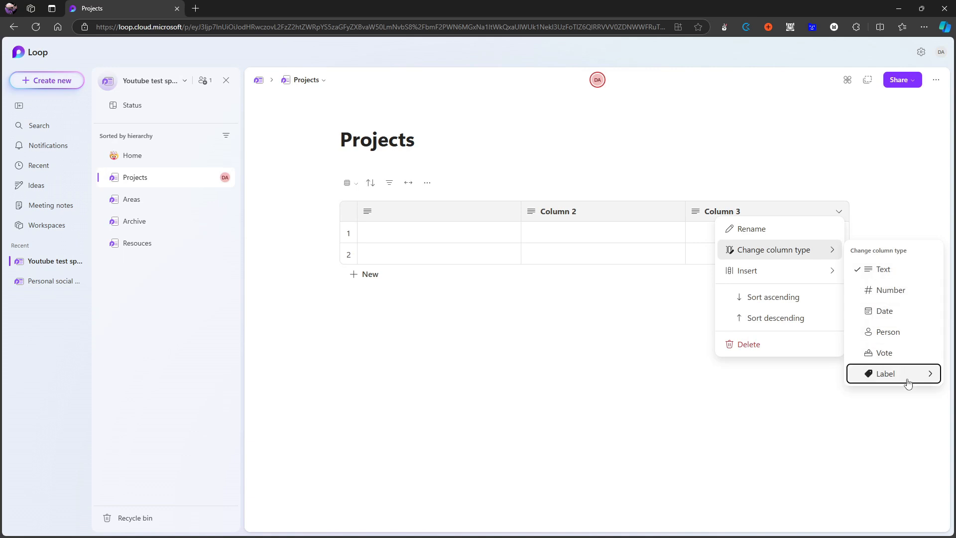
mouse_move(904, 374)
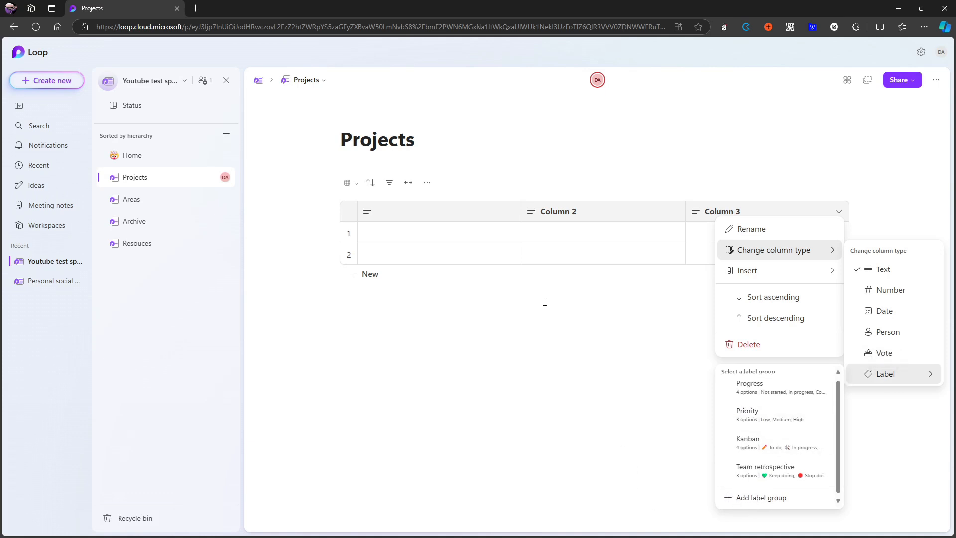
Name the first table column "Project".
left_click(450, 209)
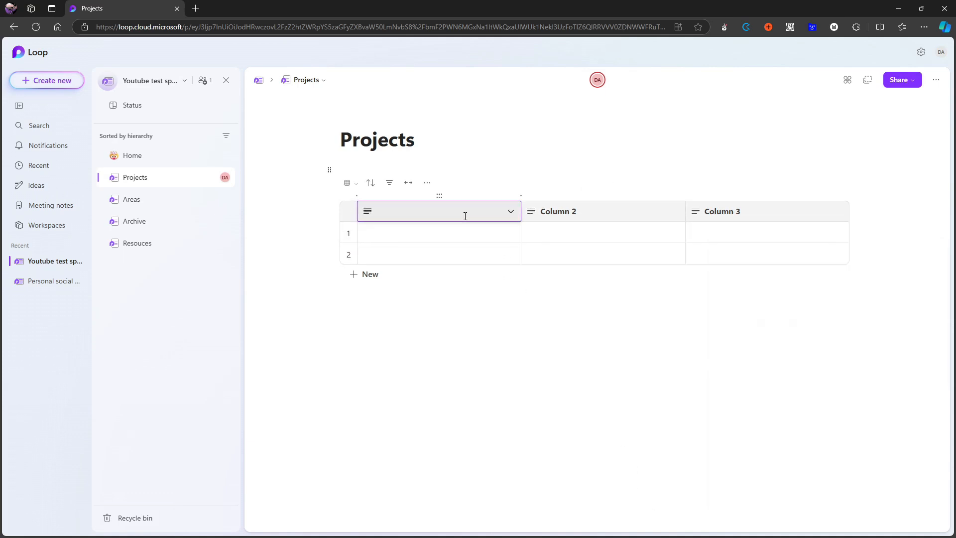
left_click(465, 216)
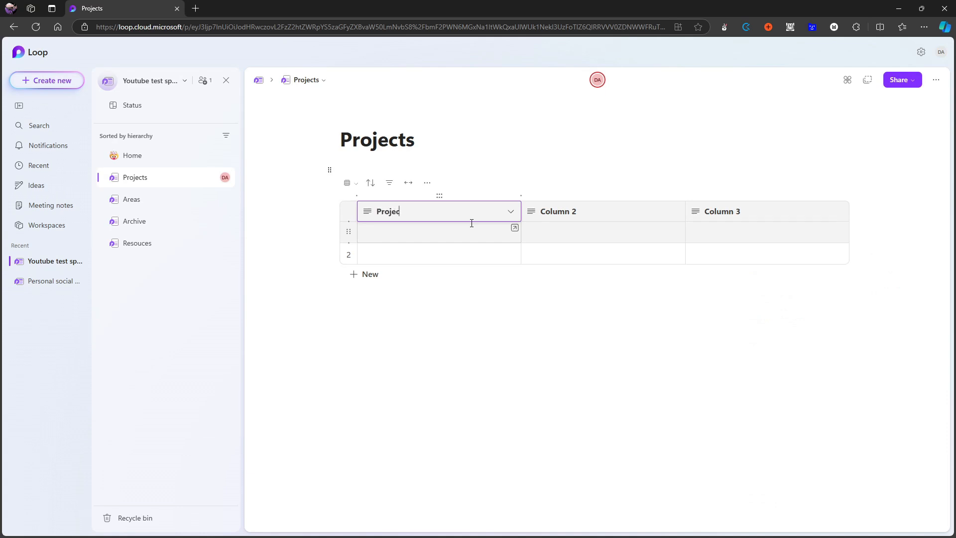
Change the second column to the Label type with the Kanban label group.
left_click(675, 211)
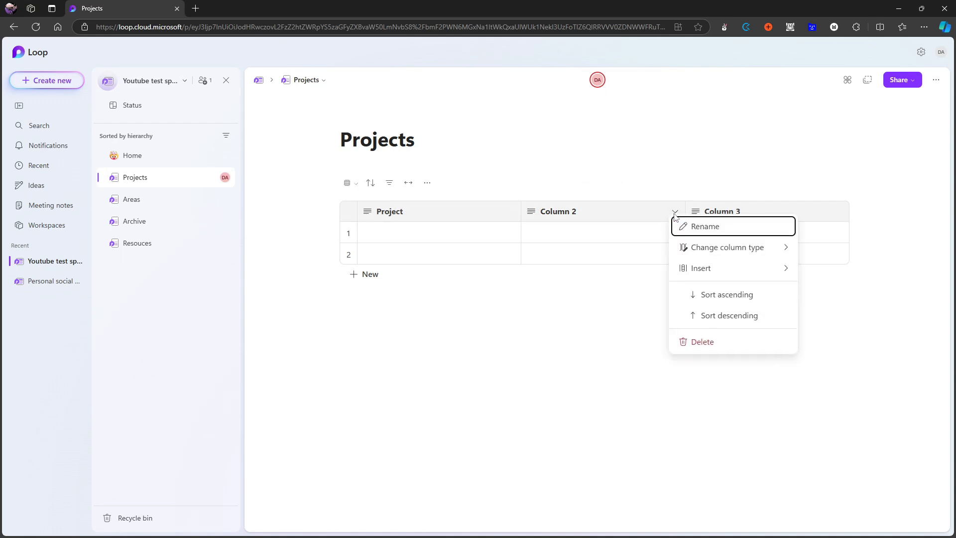
left_click(732, 250)
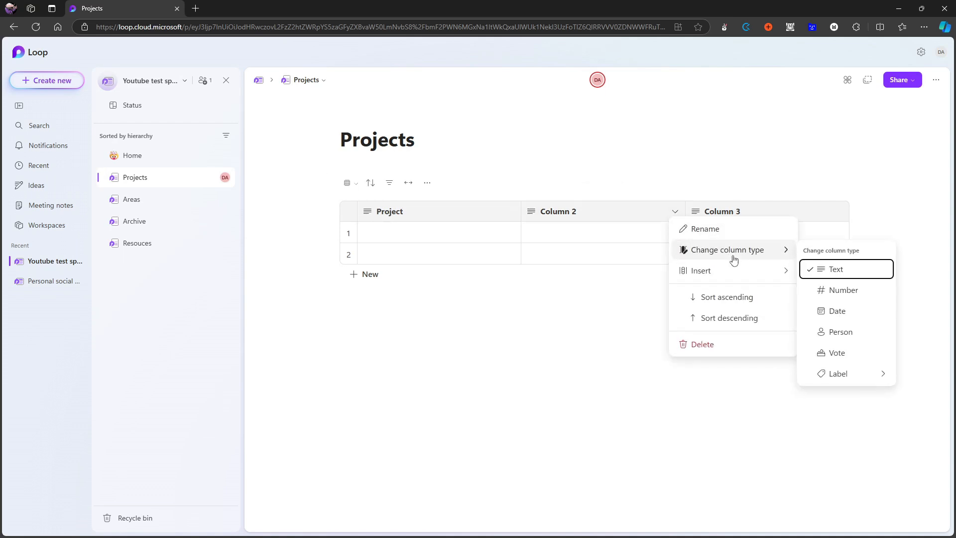
left_click(838, 374)
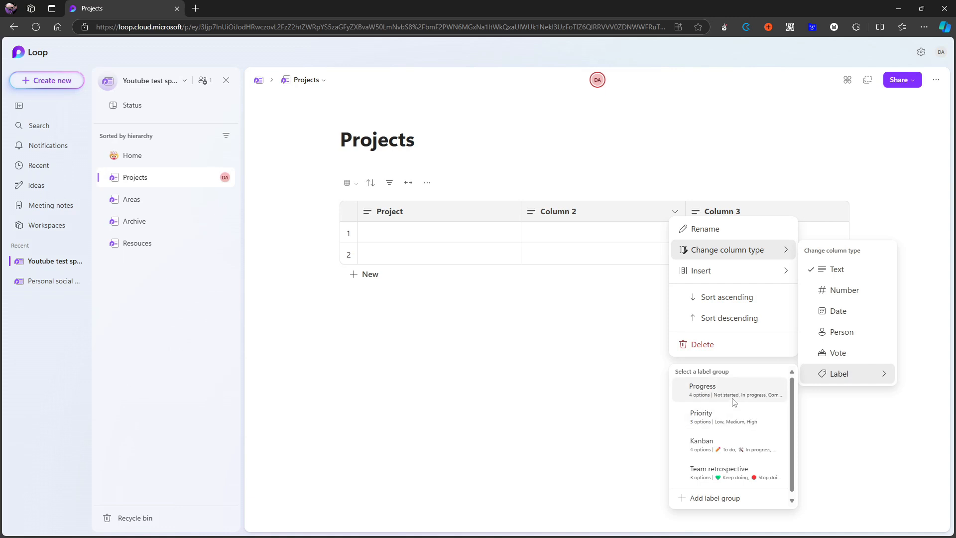
left_click(716, 449)
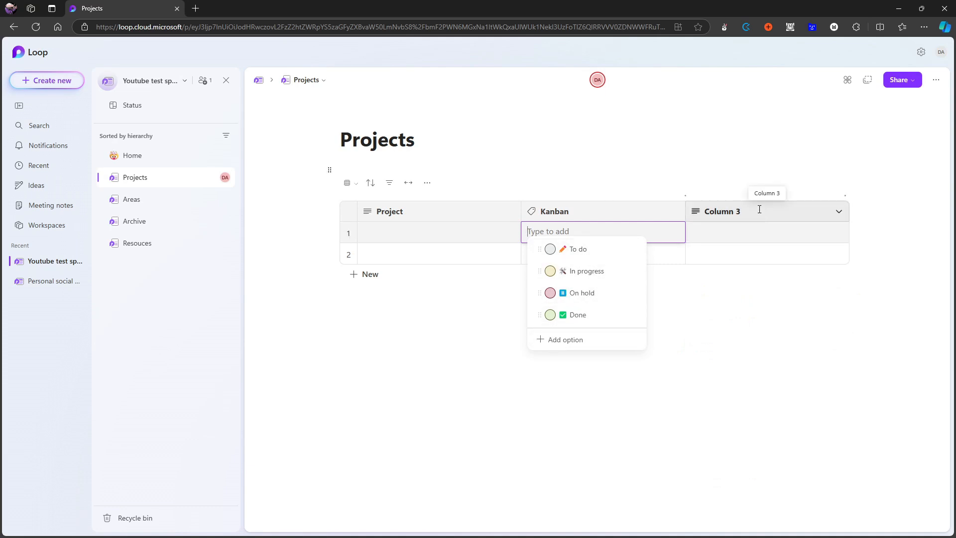
Change the third column to the Date type, name it "Deadline", and check the date picker in its first row.
left_click(839, 211)
left_click(839, 212)
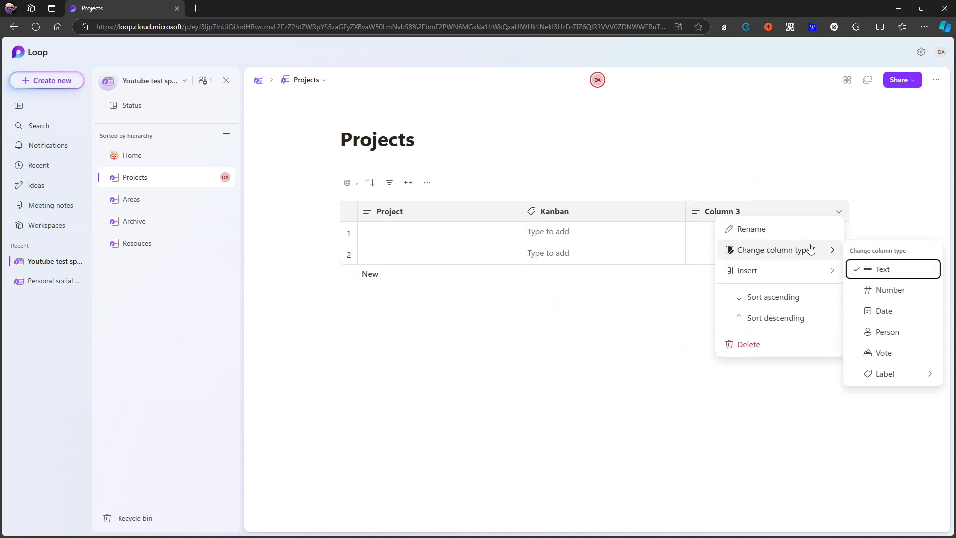
left_click(912, 310)
left_click(758, 211)
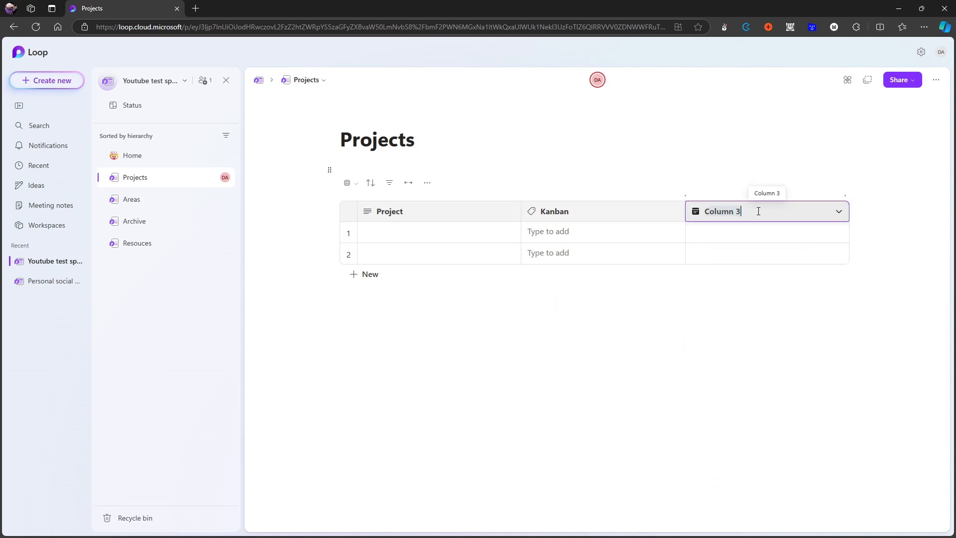
type("St")
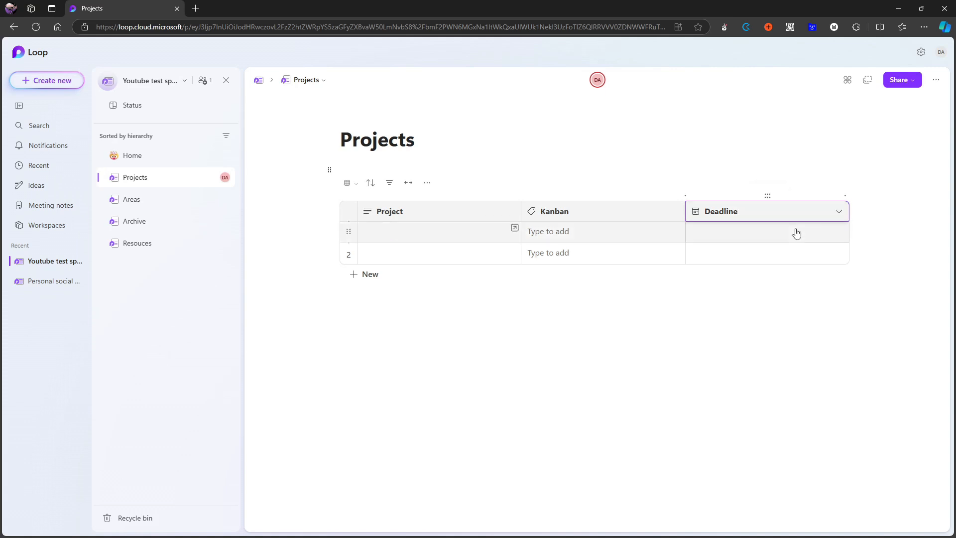
left_click(800, 294)
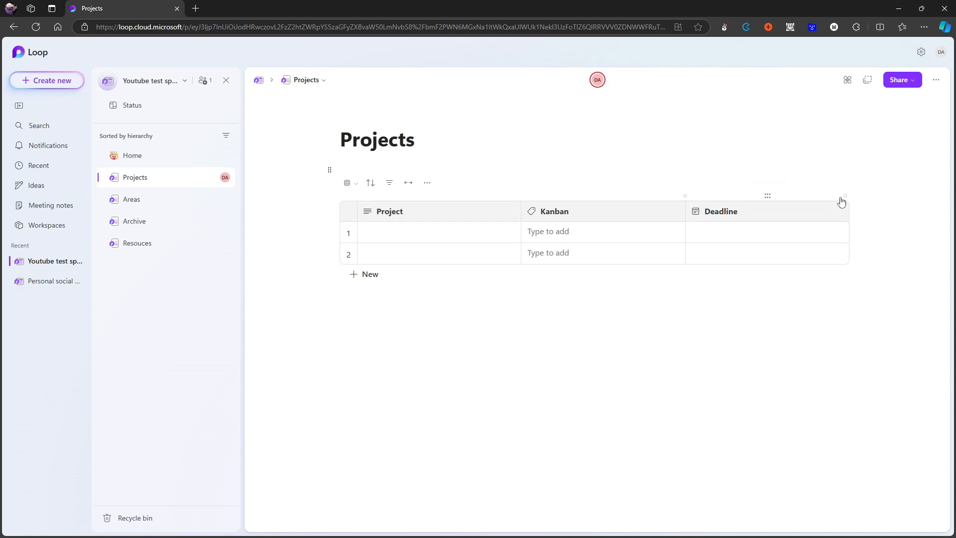
left_click(721, 234)
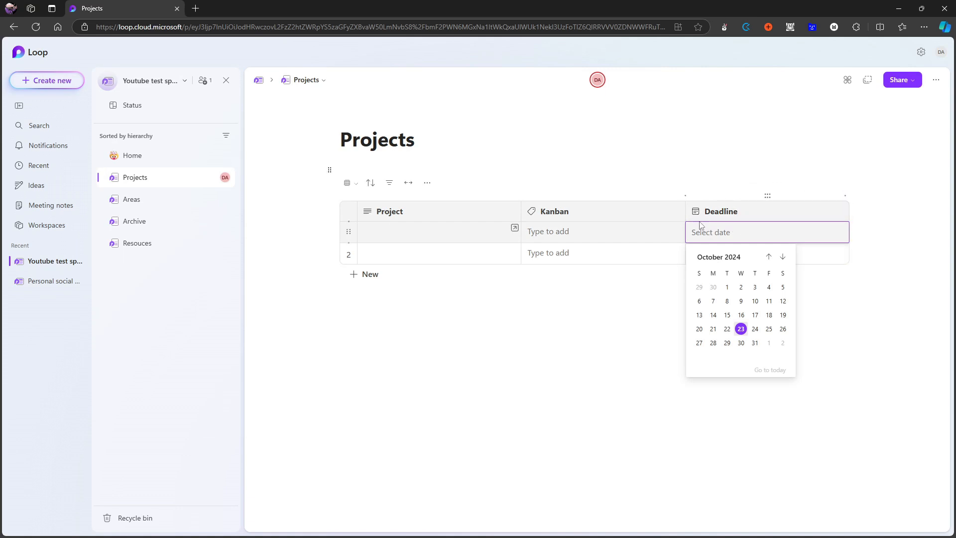
left_click(643, 181)
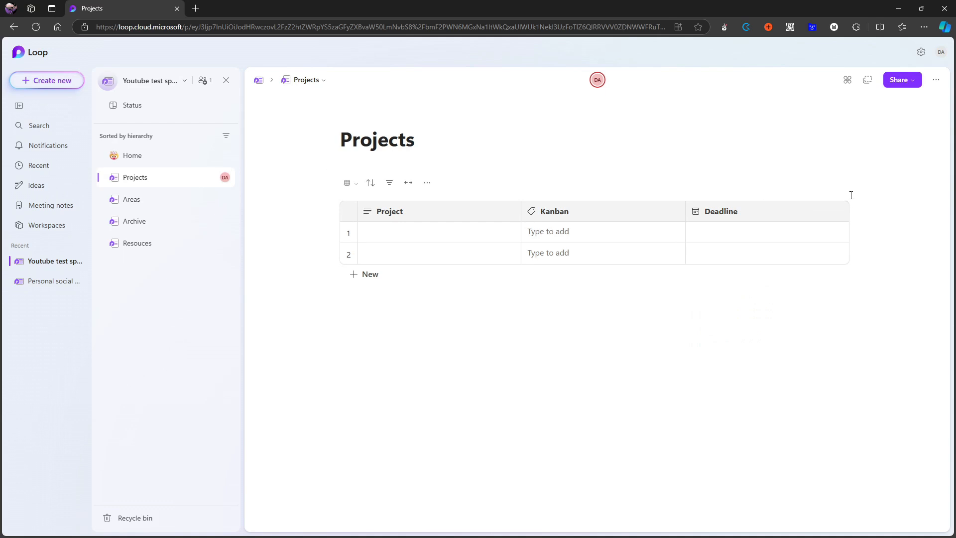
Preview the Projects table in Board view, check its grouping options, and return to Table view.
left_click(350, 184)
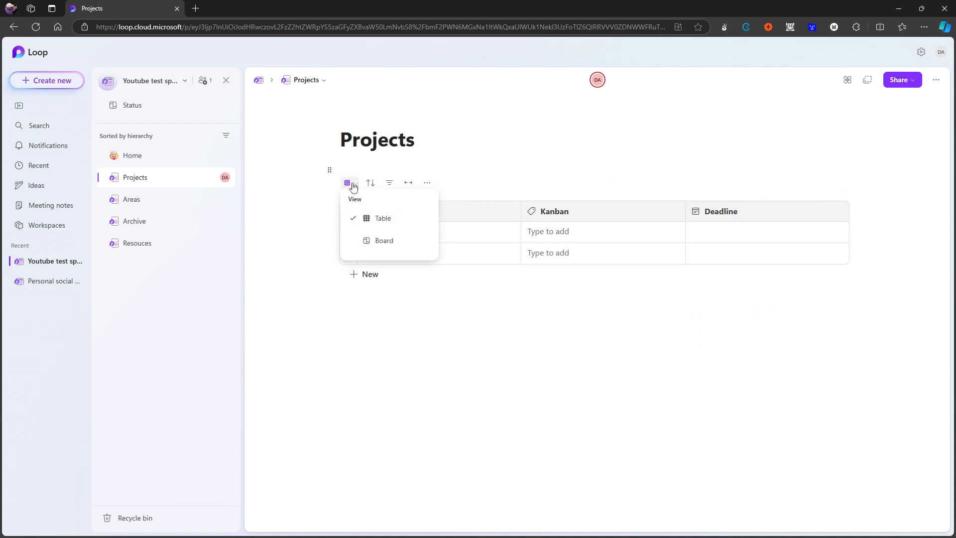
left_click(389, 242)
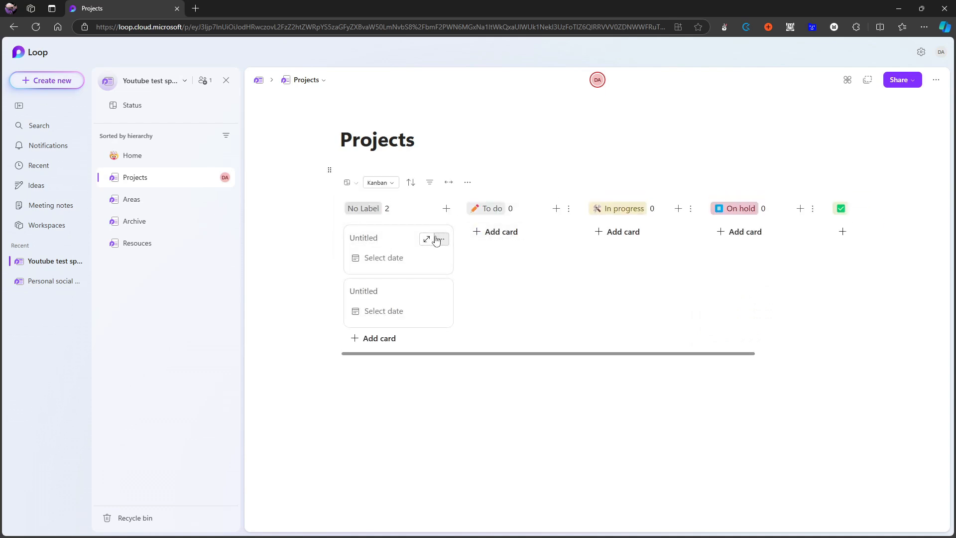
left_click(388, 185)
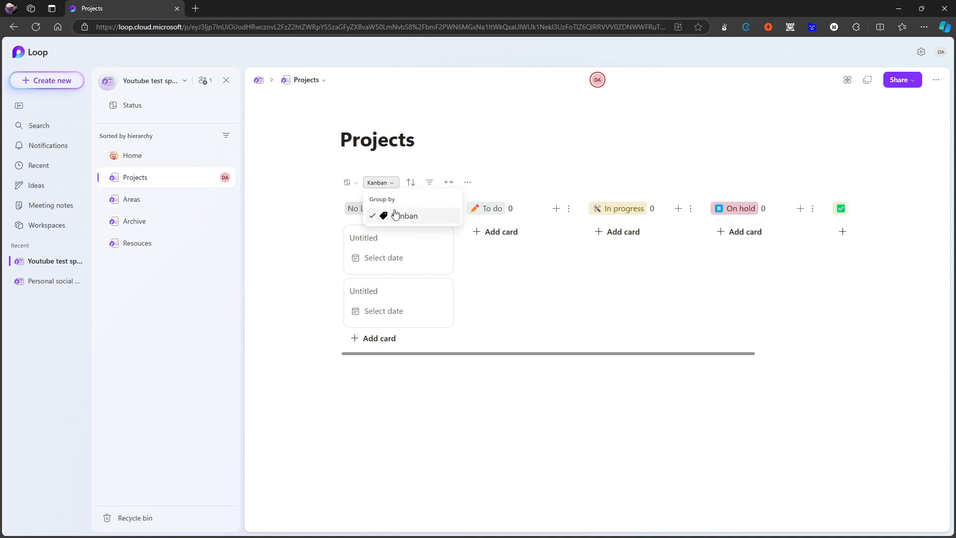
left_click(352, 188)
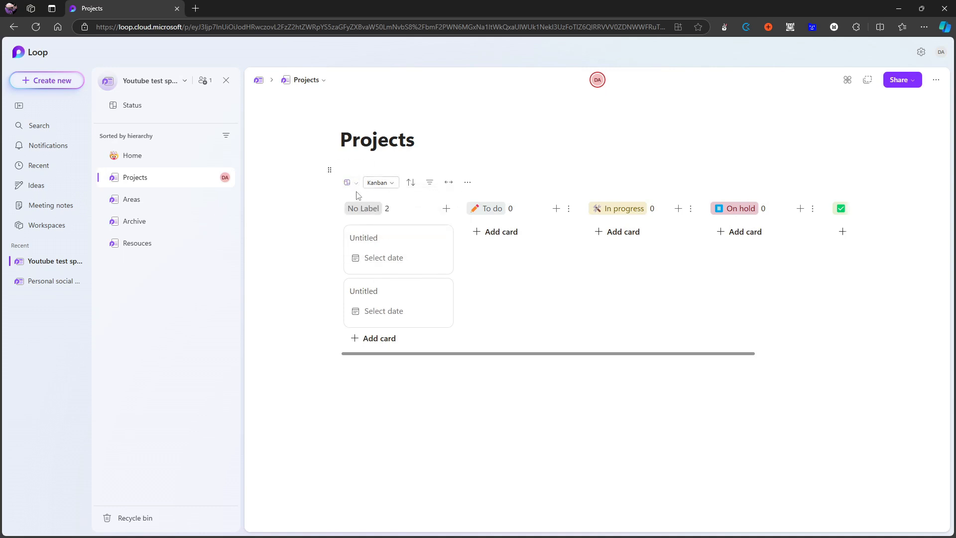
left_click(357, 187)
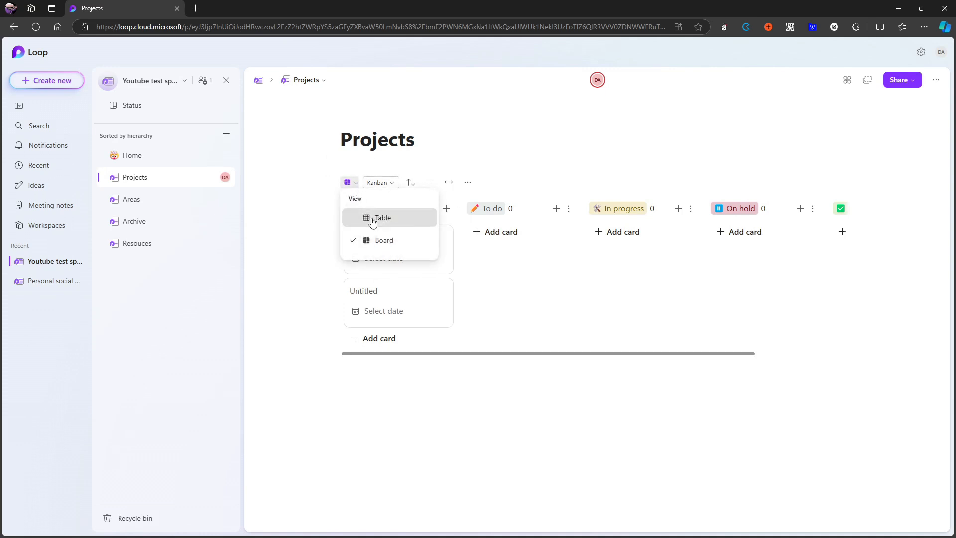
left_click(373, 217)
Switch the Projects table to Board view once more, inspect the Group by choices, and go back to Table view.
left_click(350, 183)
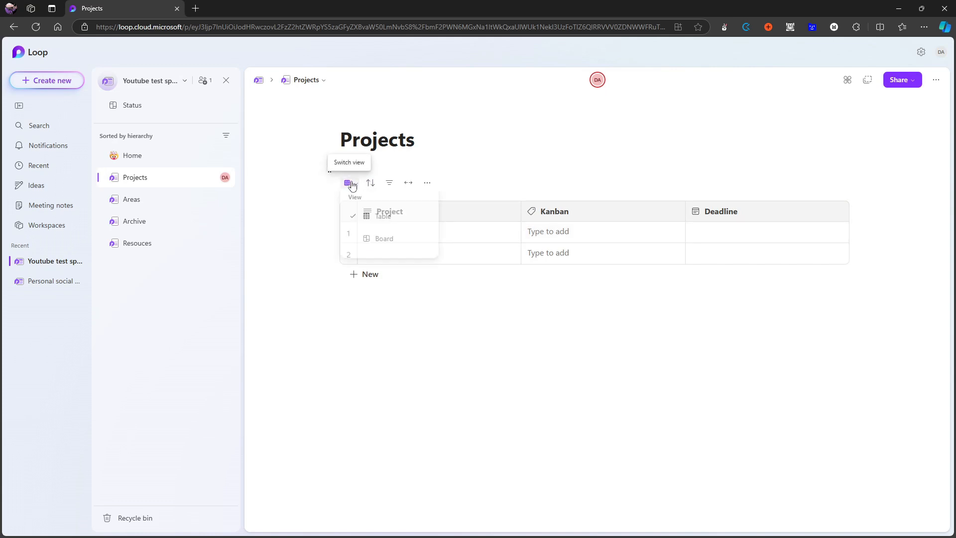
left_click(385, 241)
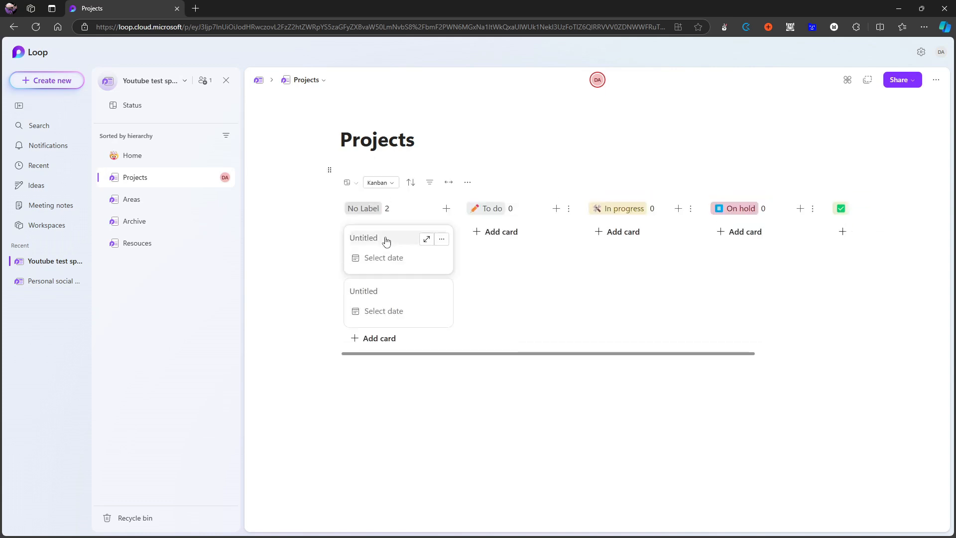
left_click(386, 183)
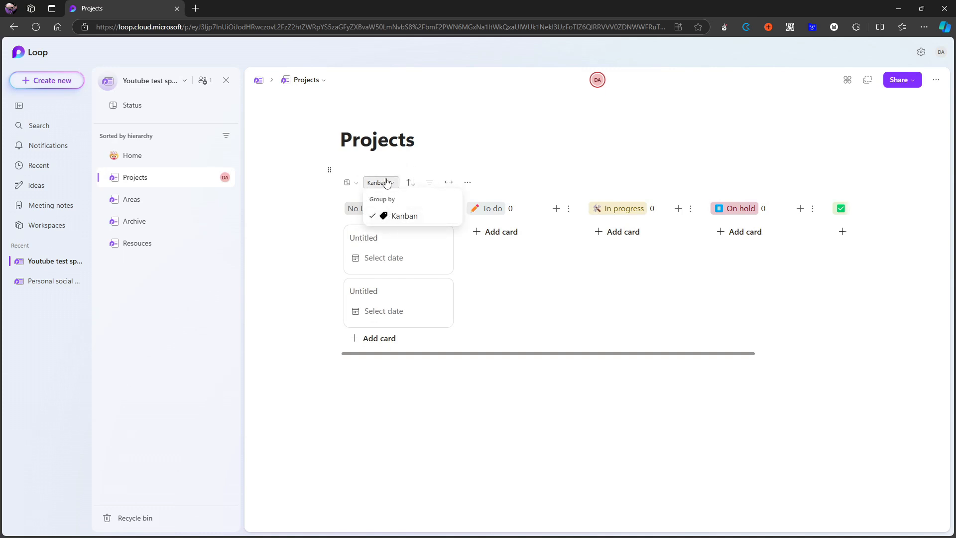
left_click(488, 165)
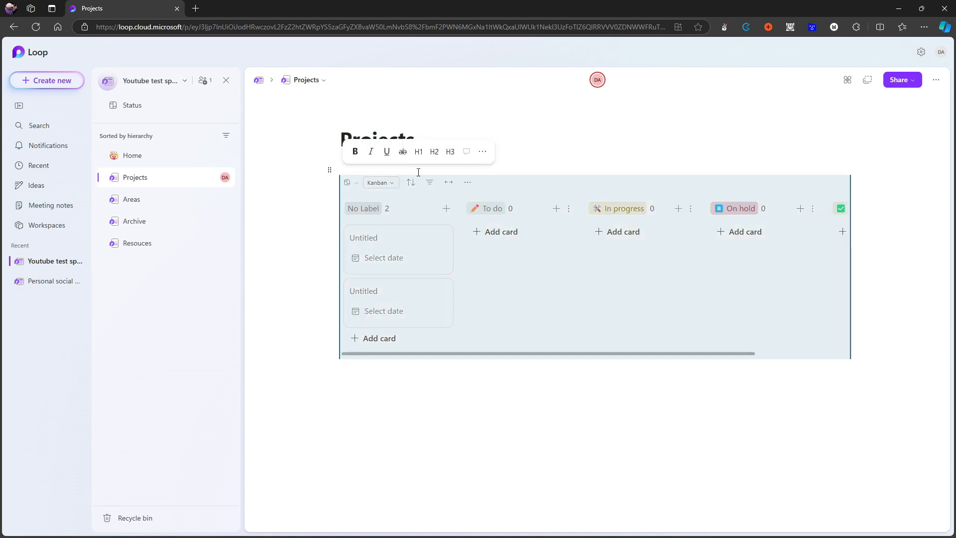
left_click(523, 173)
left_click(355, 185)
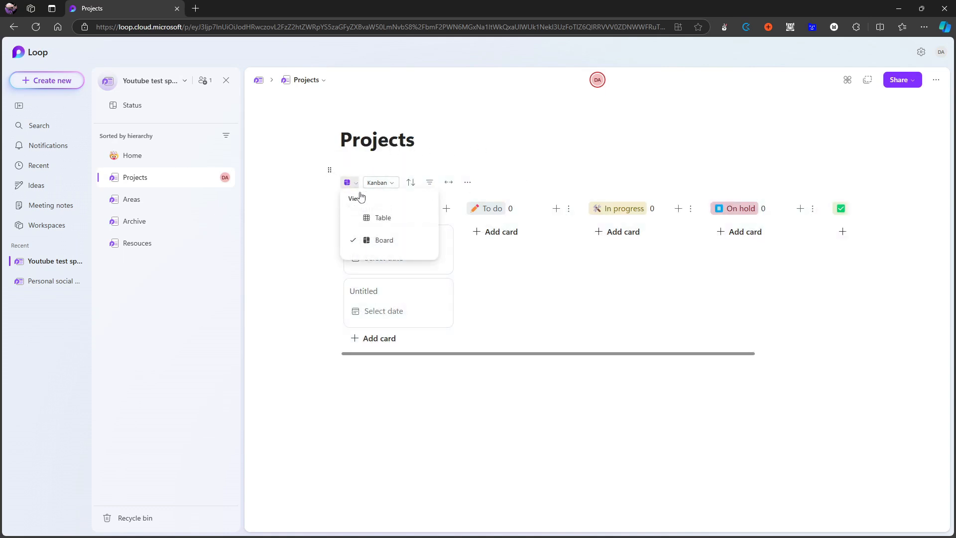
left_click(375, 215)
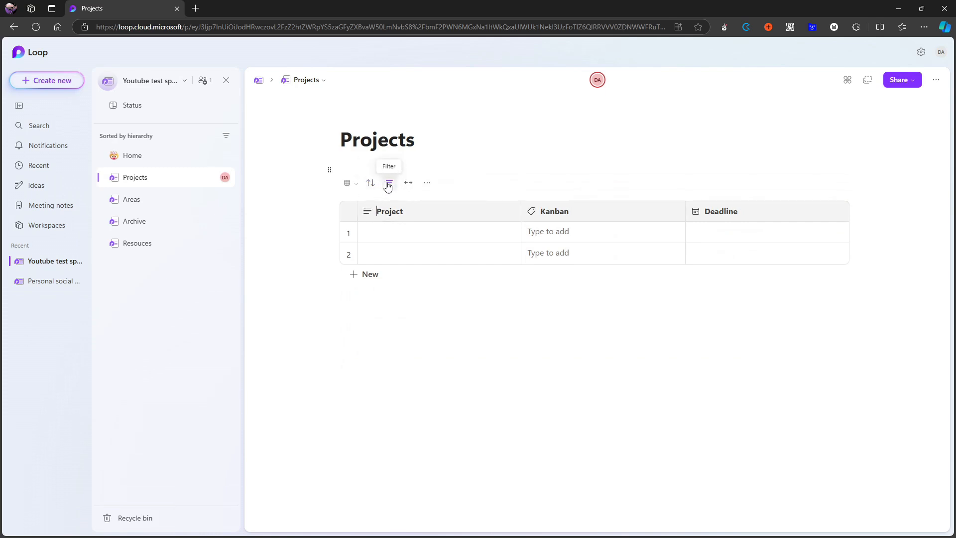
Filter the Projects table to rows whose Kanban label is In progress.
left_click(390, 183)
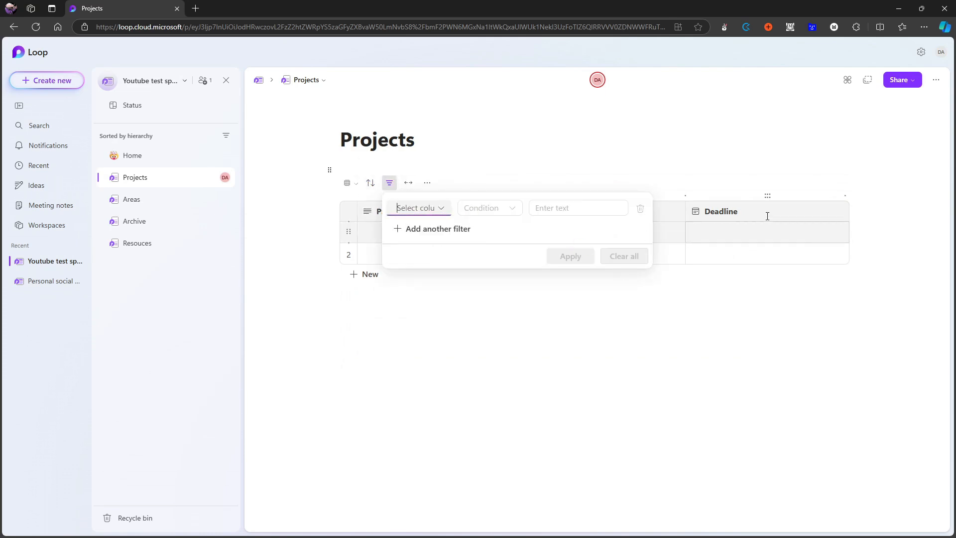
left_click(442, 209)
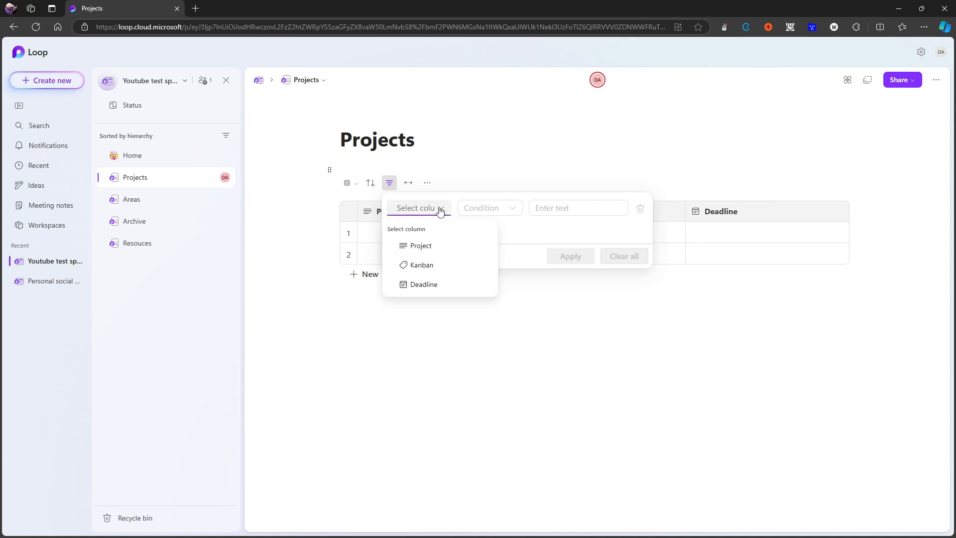
left_click(427, 268)
left_click(497, 208)
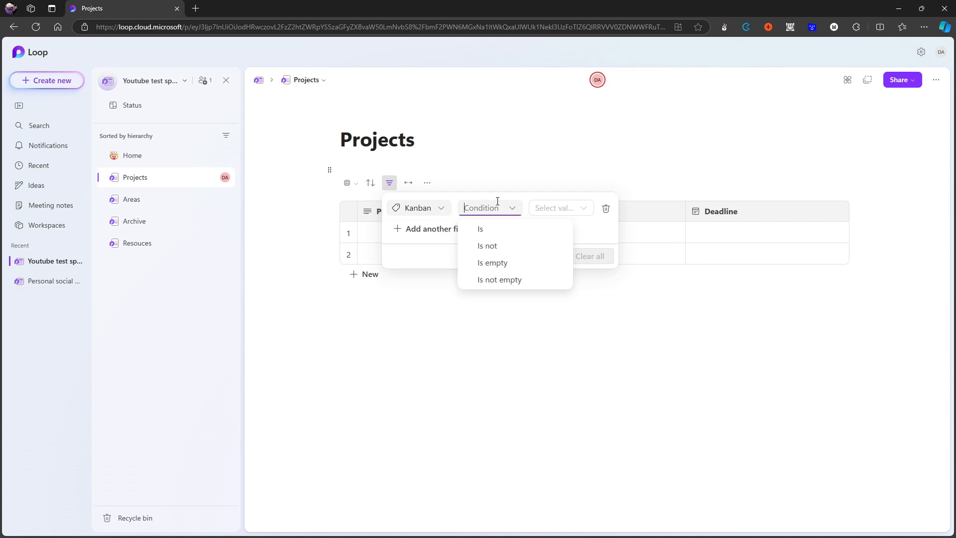
left_click(502, 234)
left_click(563, 208)
left_click(602, 247)
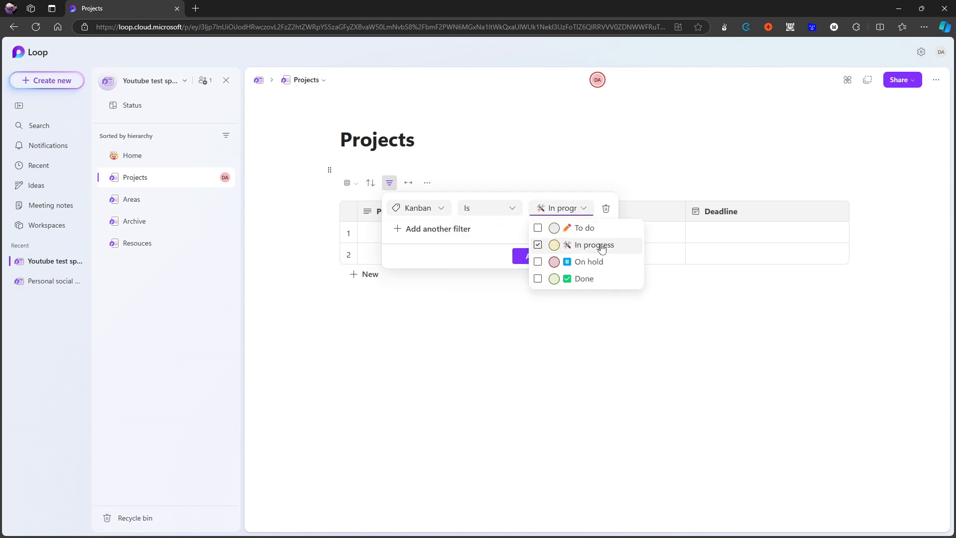
left_click(497, 252)
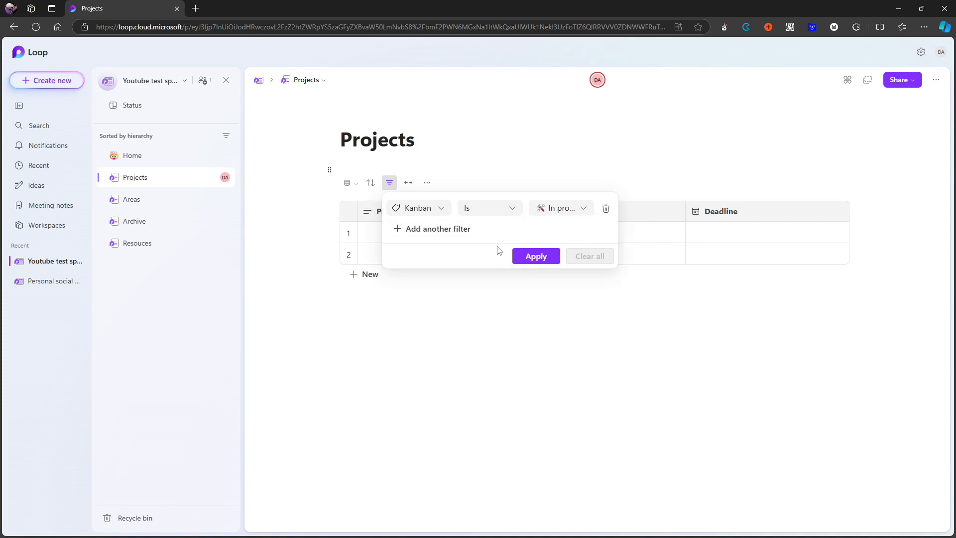
left_click(551, 263)
Clear all filters from the Projects table.
left_click(396, 184)
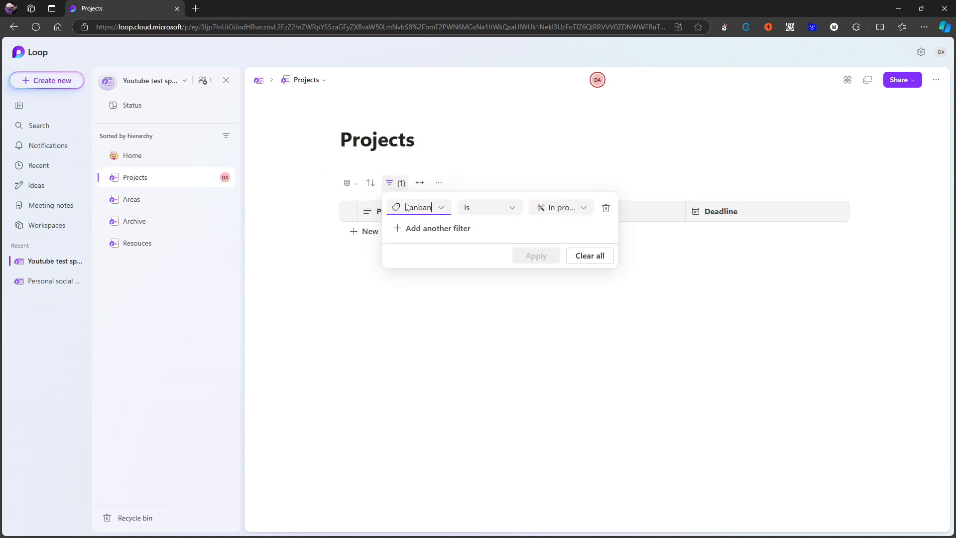
left_click(581, 259)
left_click(468, 322)
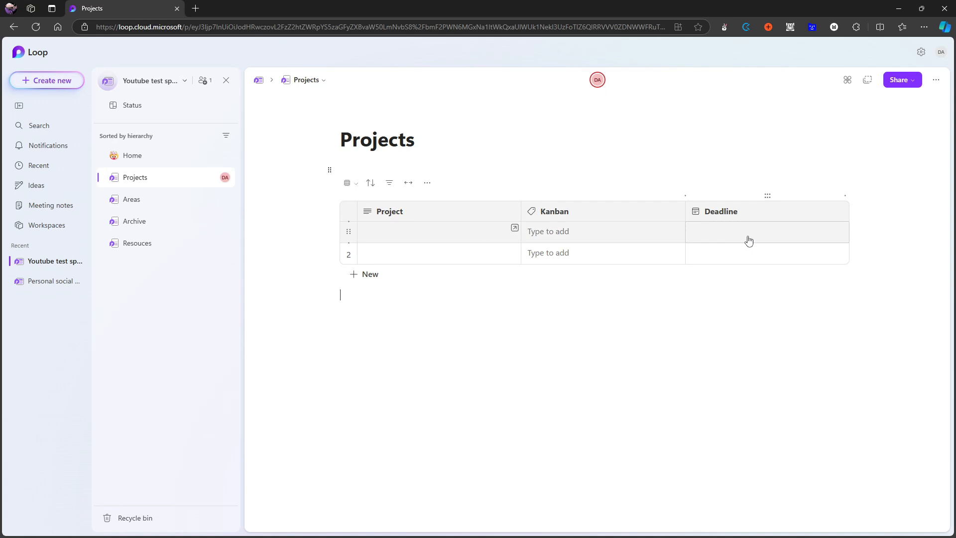
left_click(351, 183)
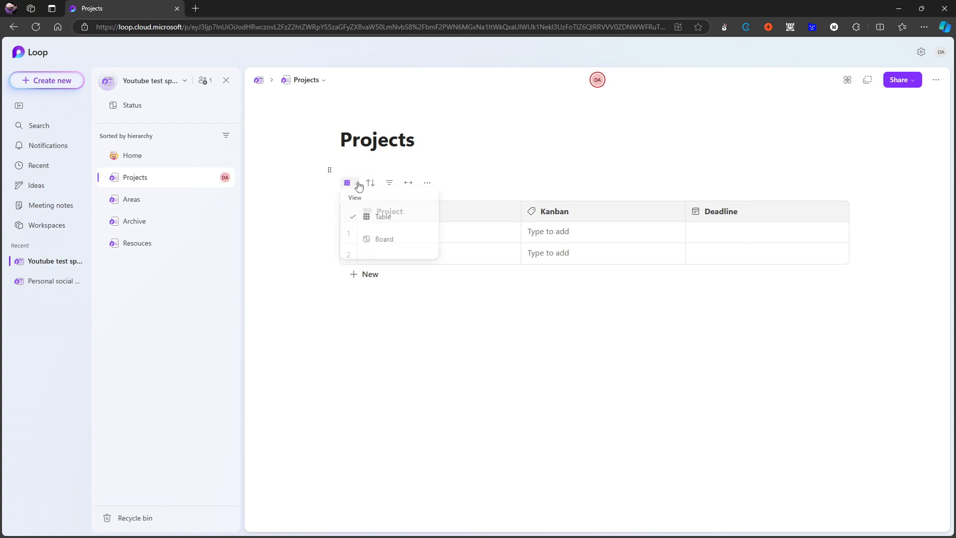
left_click(433, 301)
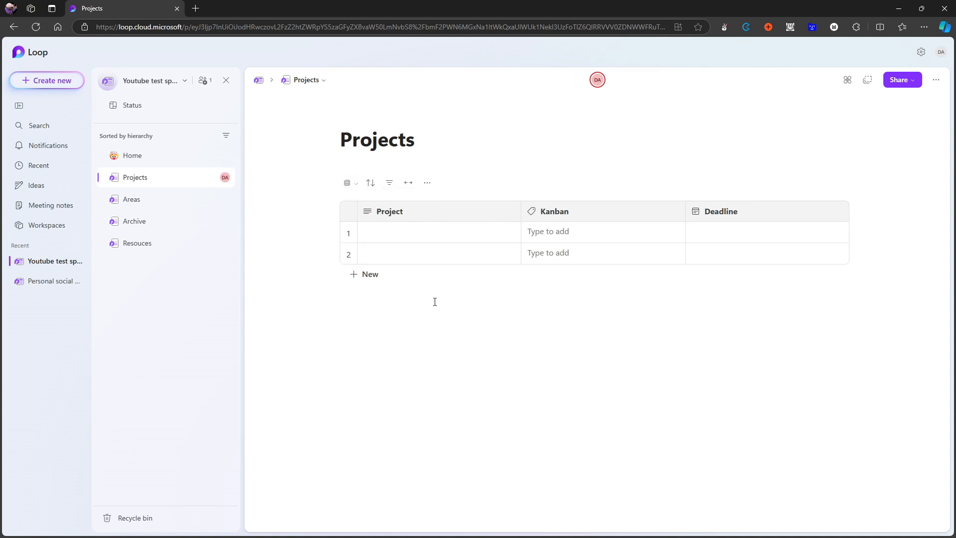
Try to find a subpage command by searching the insert commands for "sub" in the first Project cell, and clear the text.
left_click(395, 230)
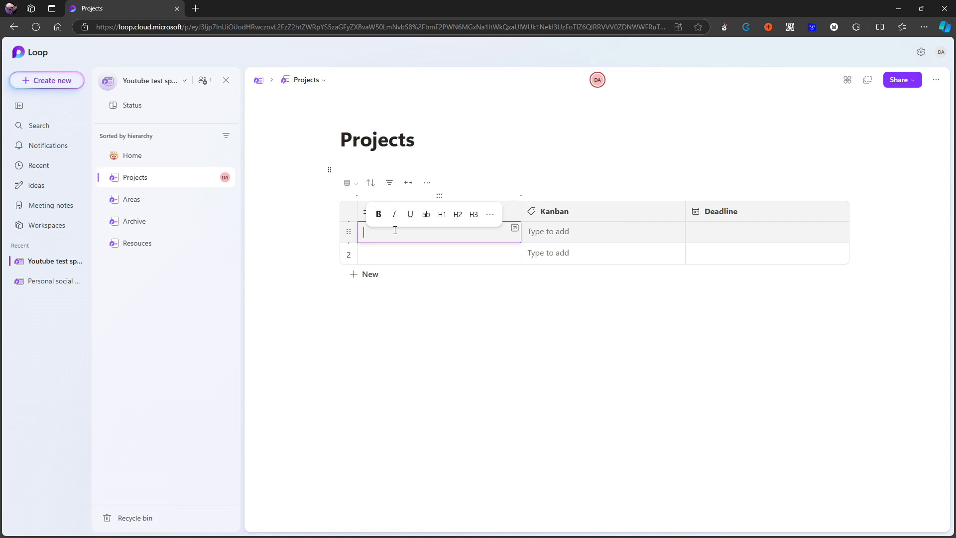
type("/")
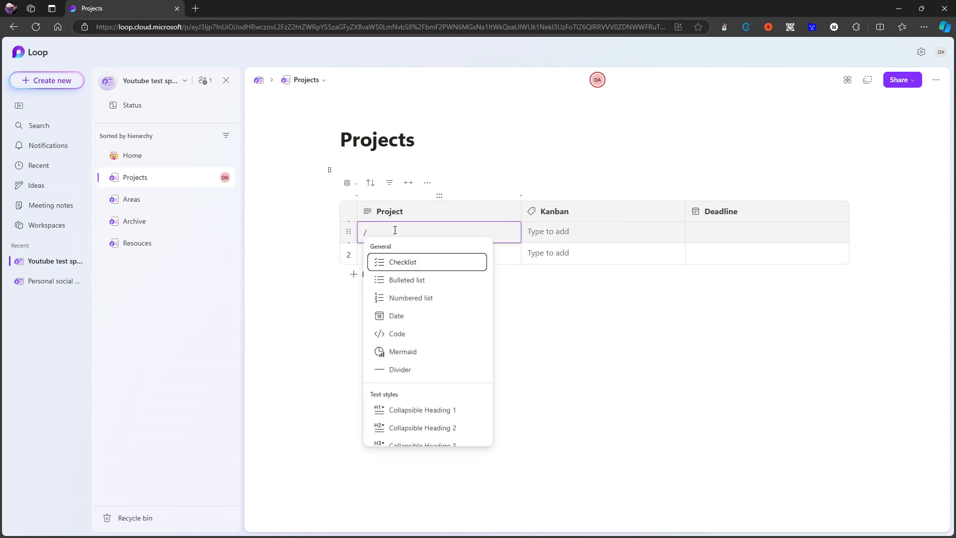
type("d")
key("BackSpace")
type("sub")
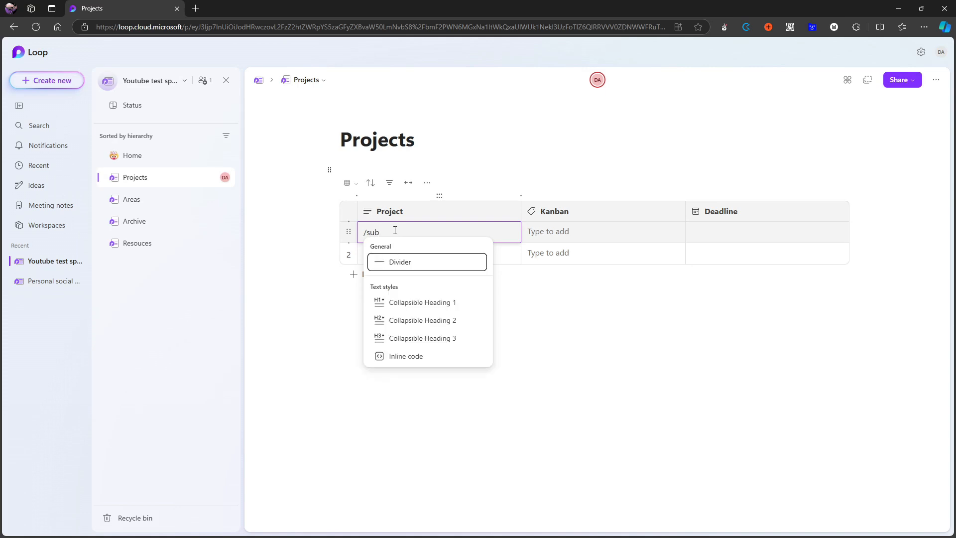
key("BackSpace")
key("BackSpace")
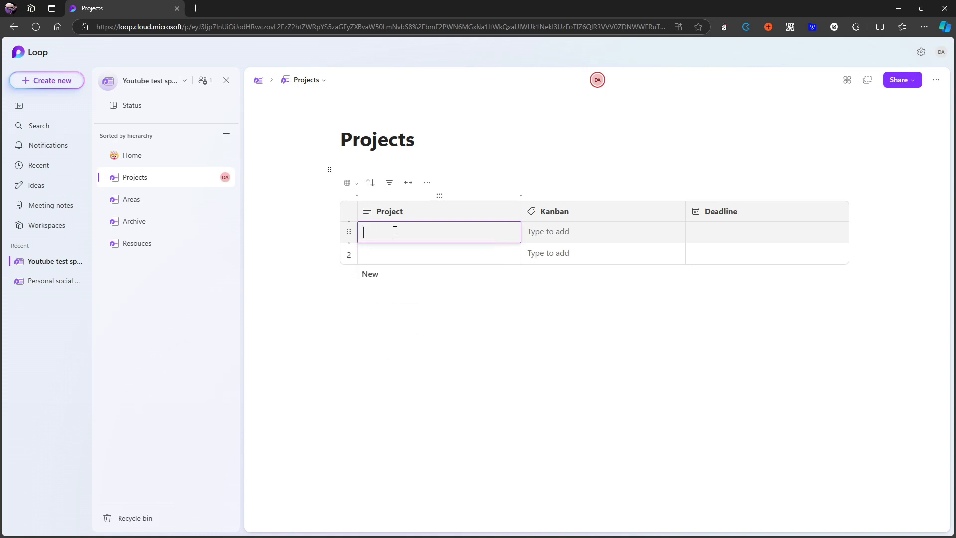
left_click(423, 294)
Create a page titled "Test project" nested under Projects, and return to the Projects page.
mouse_move(155, 265)
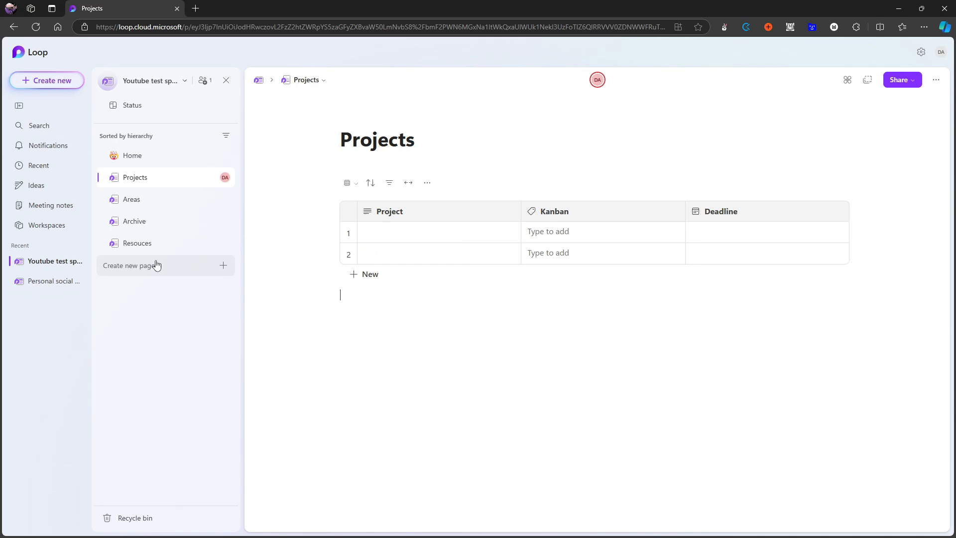
left_click(187, 272)
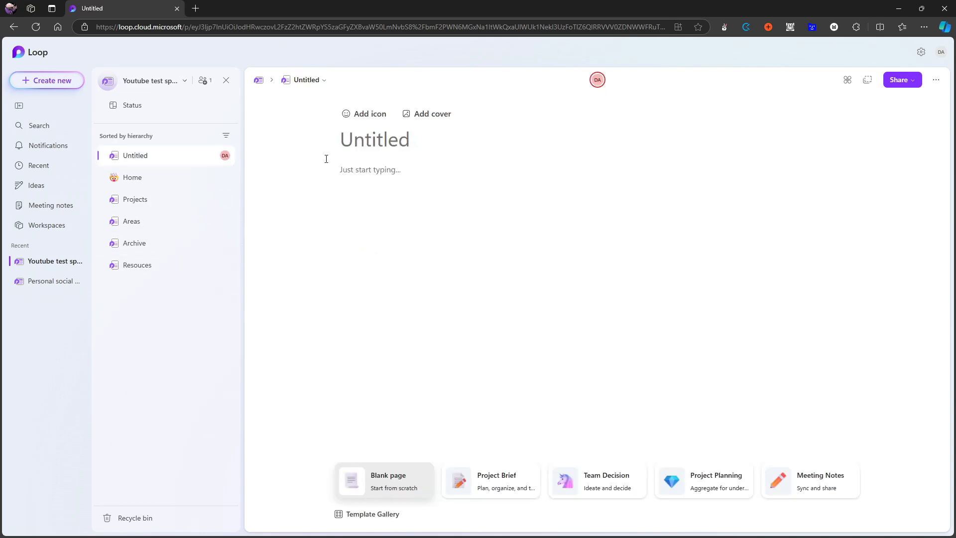
type("Test proje")
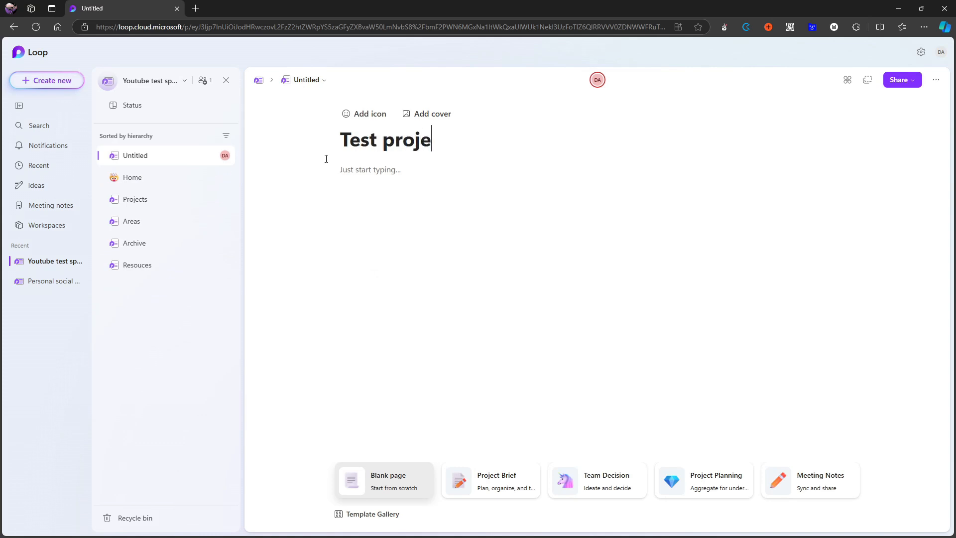
type("ct")
left_click_drag(189, 155, 184, 199)
left_click(170, 185)
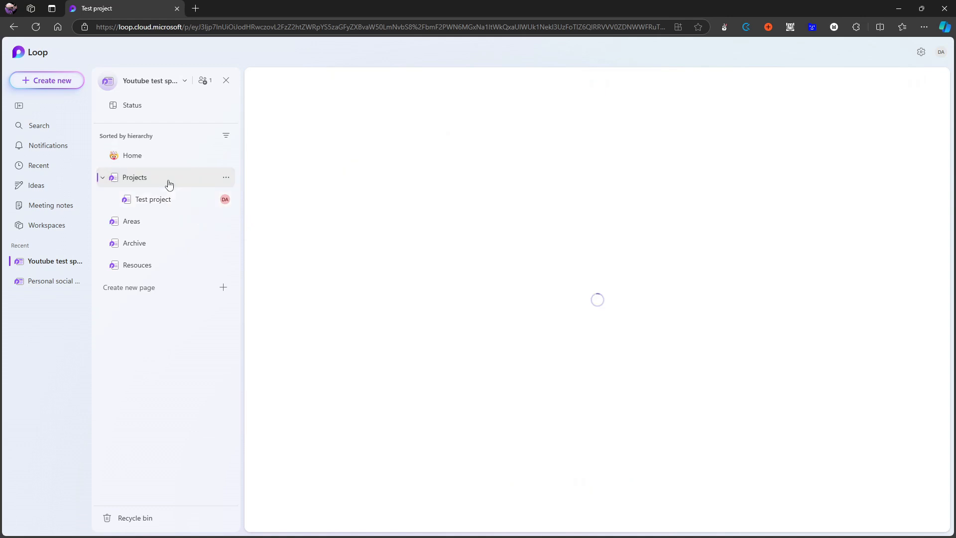
Try to mention the "test project" page in the first Project cell, and clear the cell.
left_click(401, 227)
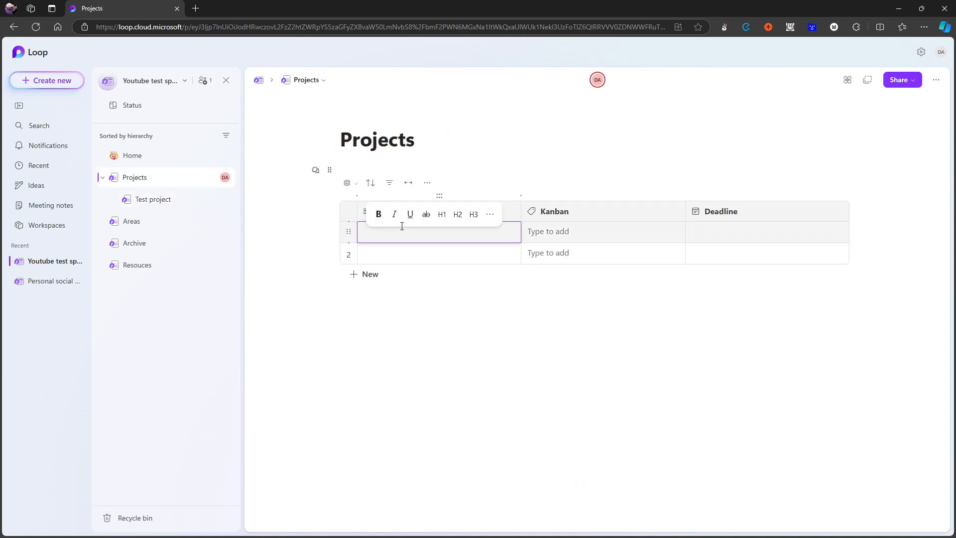
type("@")
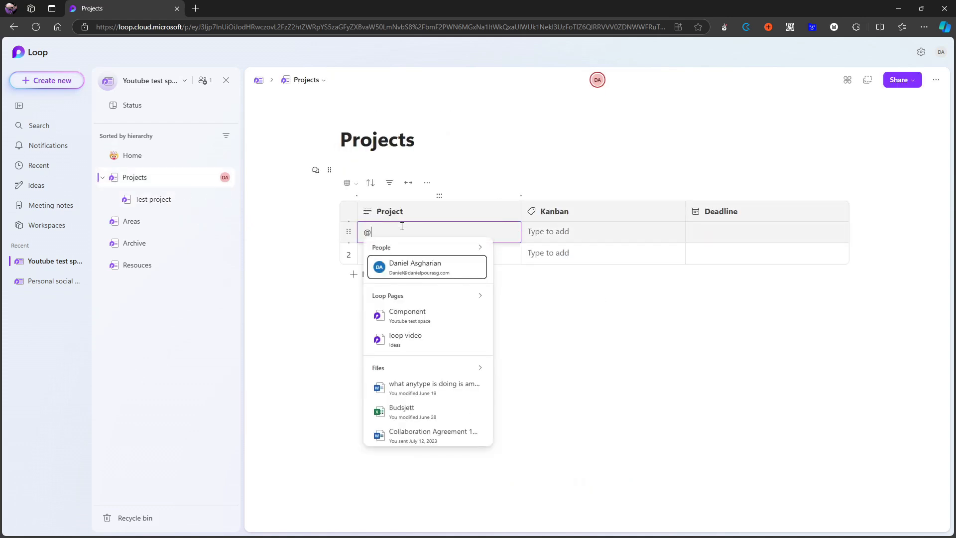
type("test")
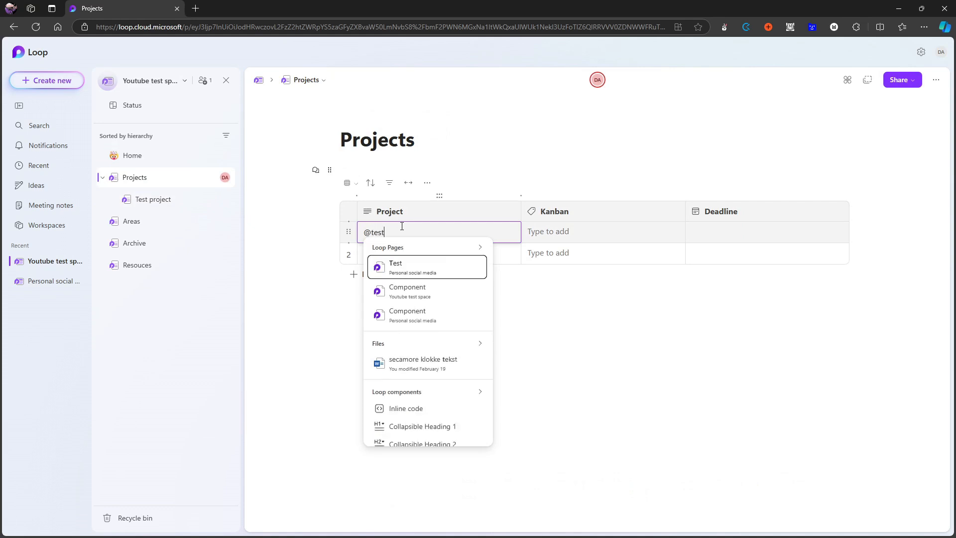
type(" proje")
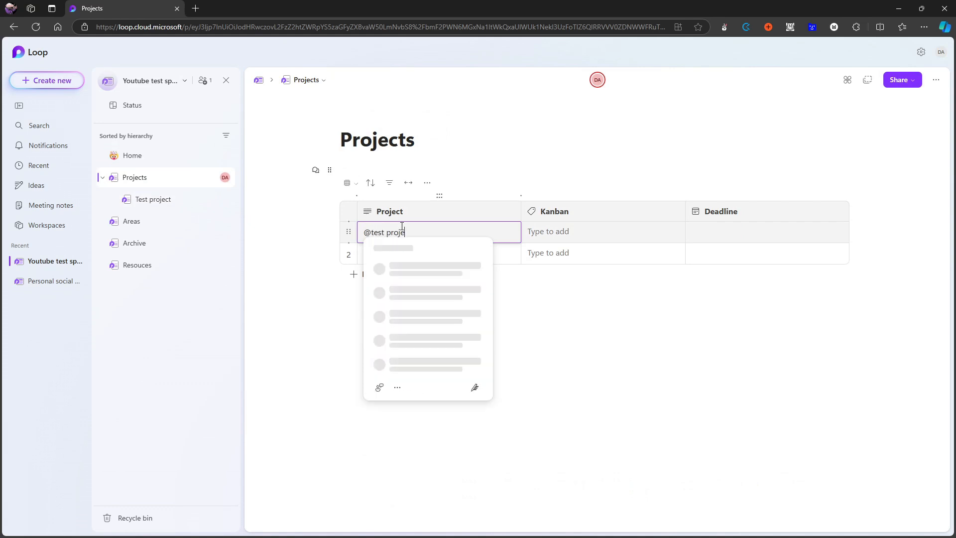
type("ct")
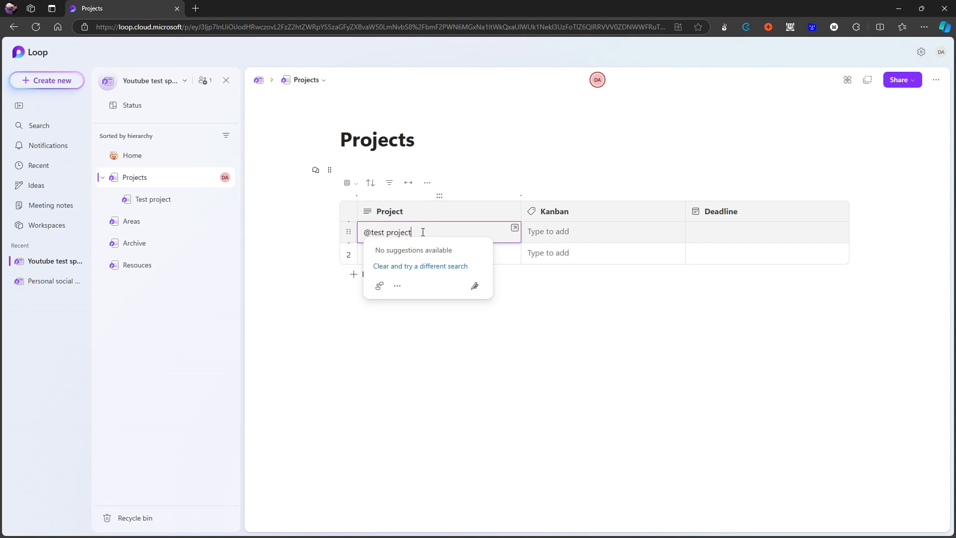
key("ctrl+a")
key("BackSpace")
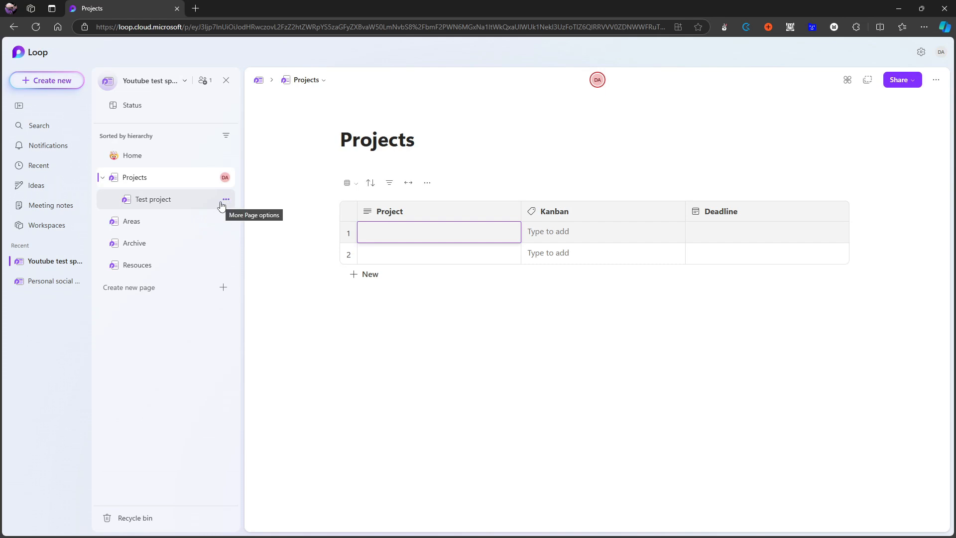
Try to mention the "test project" page on the empty line below the table, and delete the text.
left_click(408, 312)
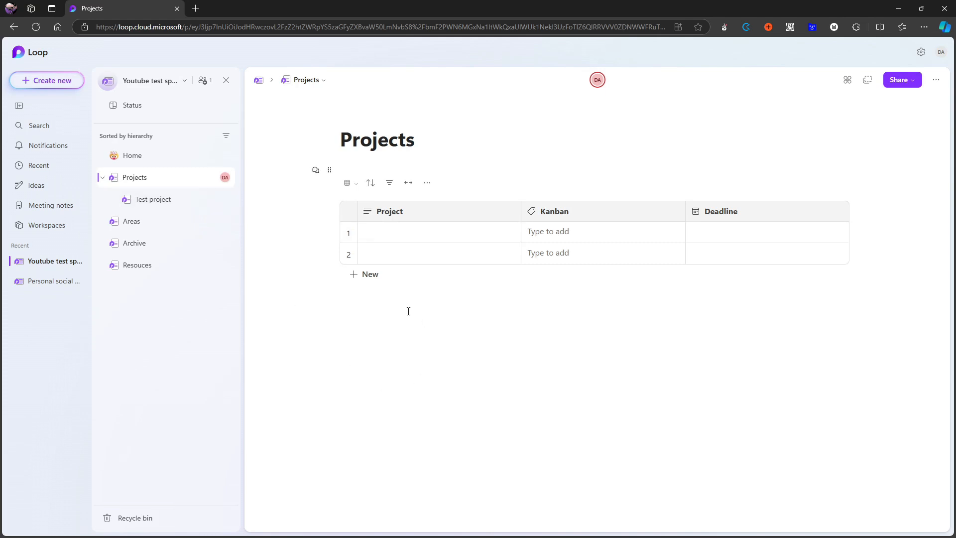
type("@test")
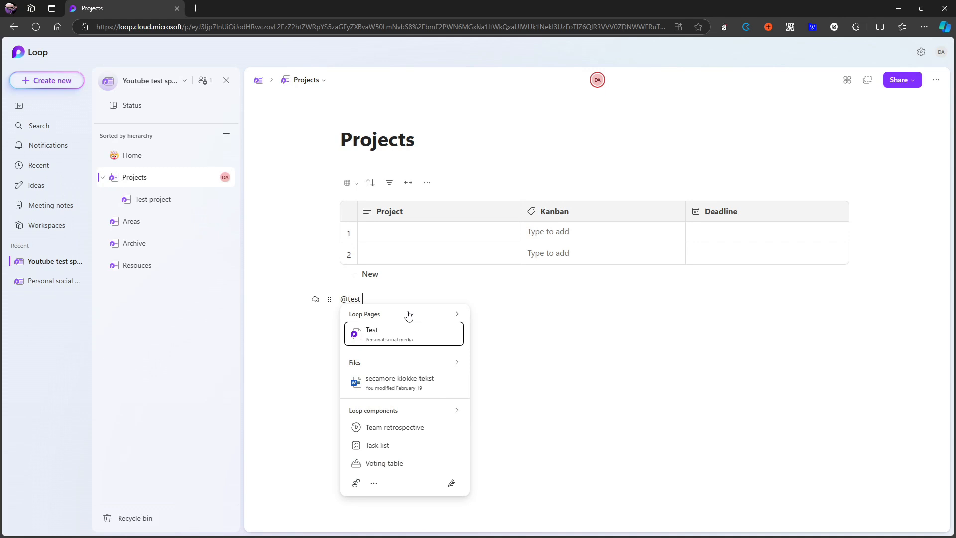
type(" project")
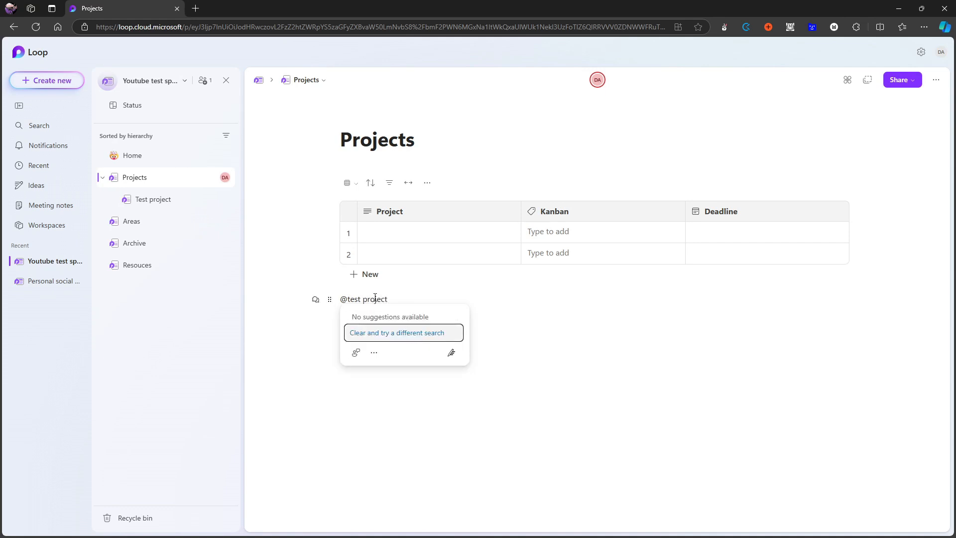
key("BackSpace")
key("BackSpace")
key("BackSpace")
key("BackSpace")
key("BackSpace")
key("BackSpace")
key("BackSpace")
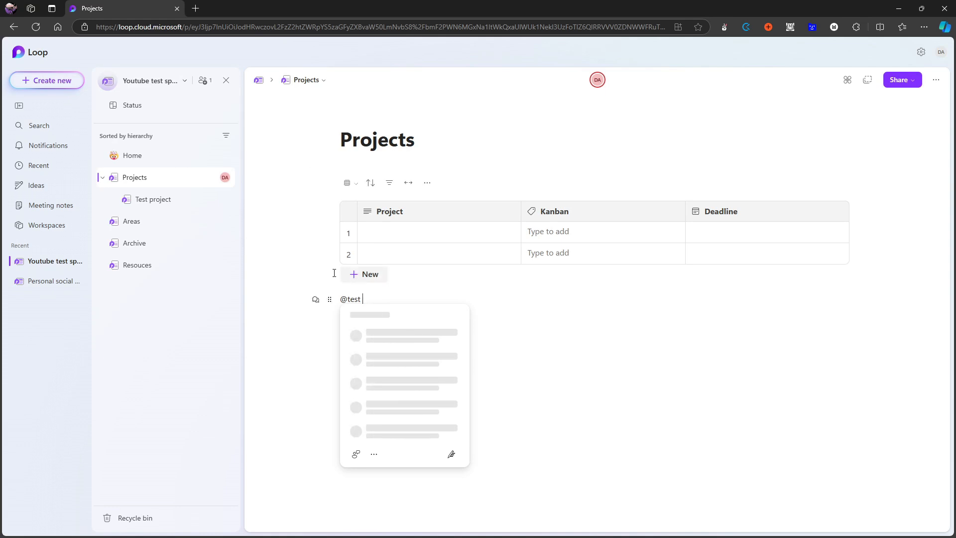
key("BackSpace")
key("BackSpace")
key("BackSpace")
key("BackSpace")
key("BackSpace")
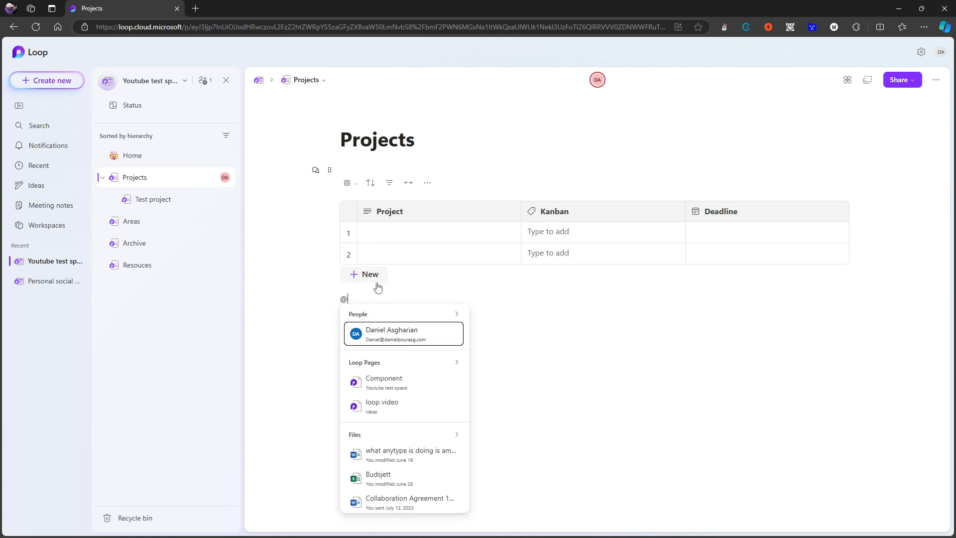
key("BackSpace")
Copy the page link of the Test project subpage and paste it into the first Project cell of the table.
left_click(226, 200)
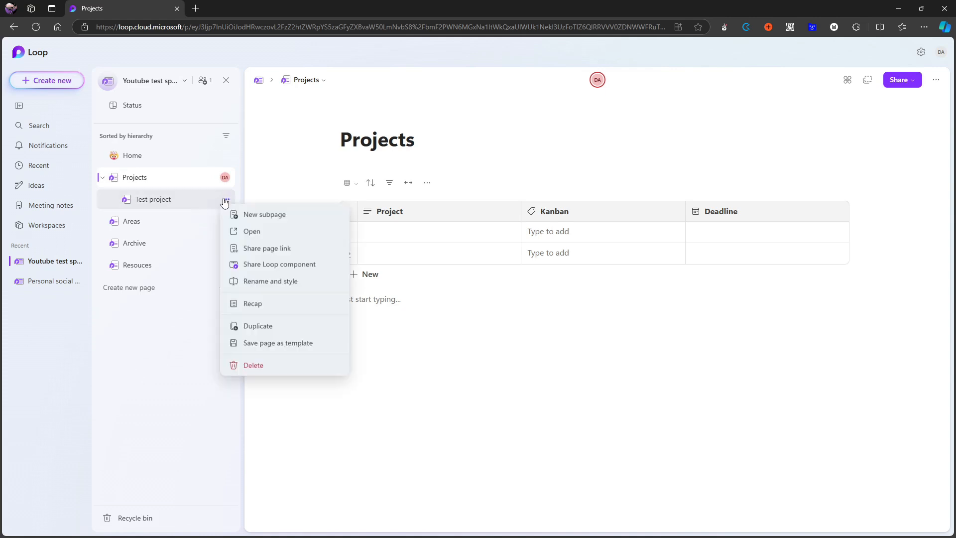
left_click(285, 251)
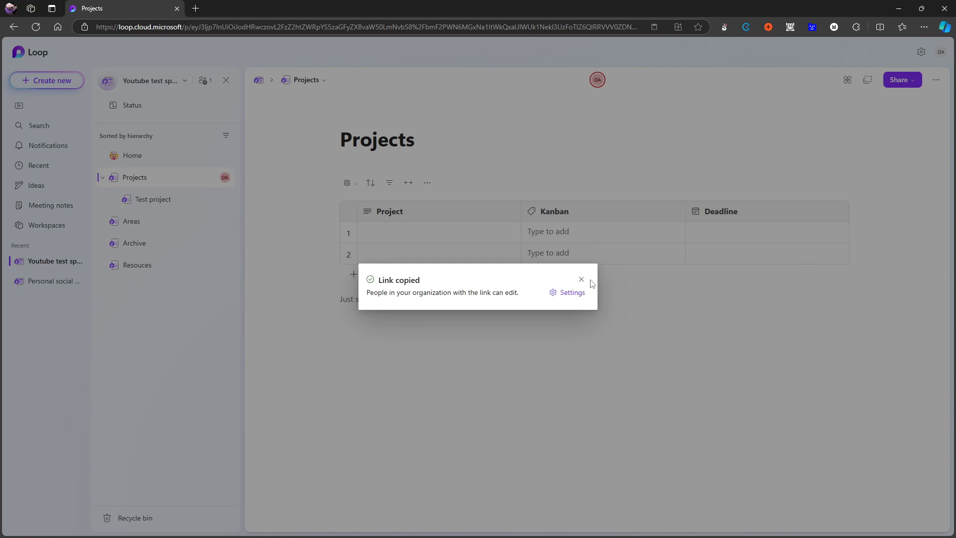
left_click(582, 279)
left_click(425, 233)
type("Test project.loop")
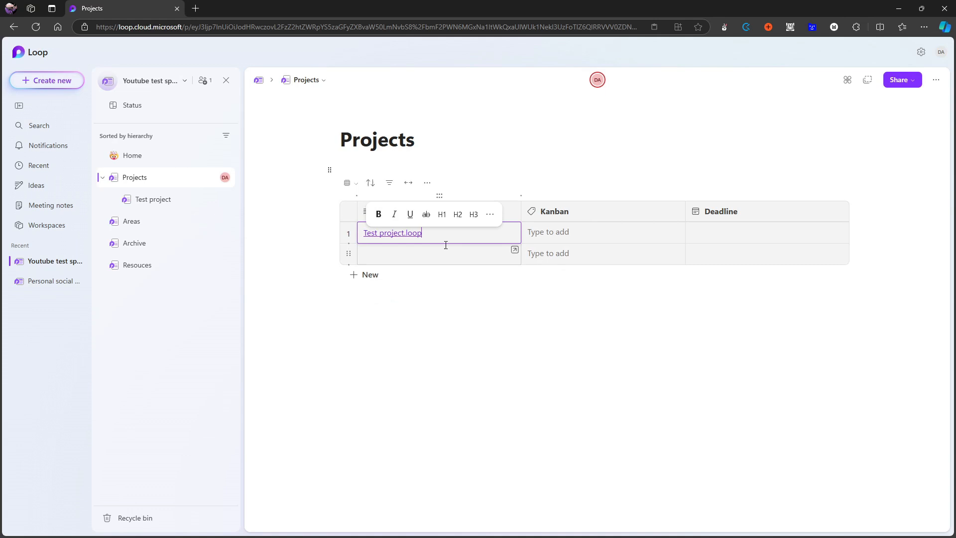
Change the display text of the link in the first Project cell to "First project".
right_click(416, 232)
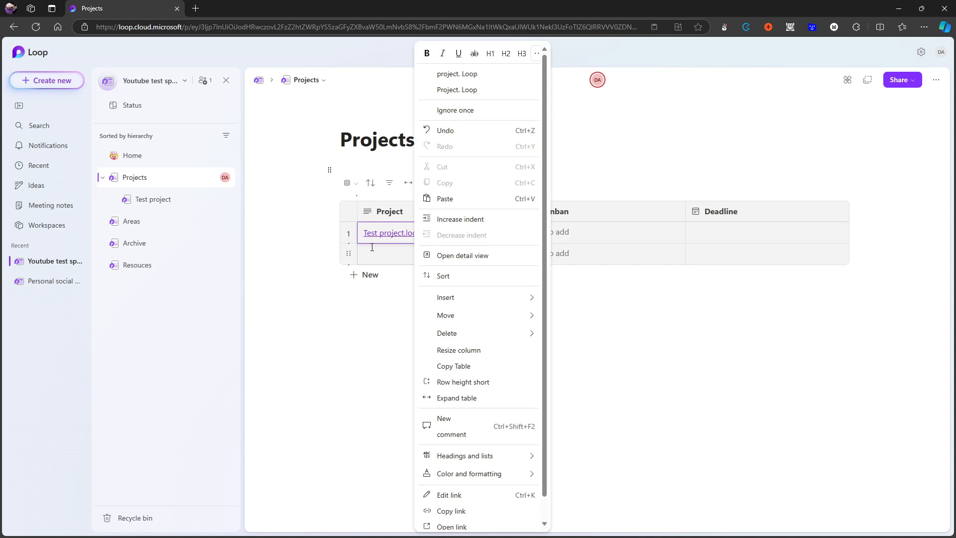
scroll(495, 453, "down", 1)
left_click(498, 472)
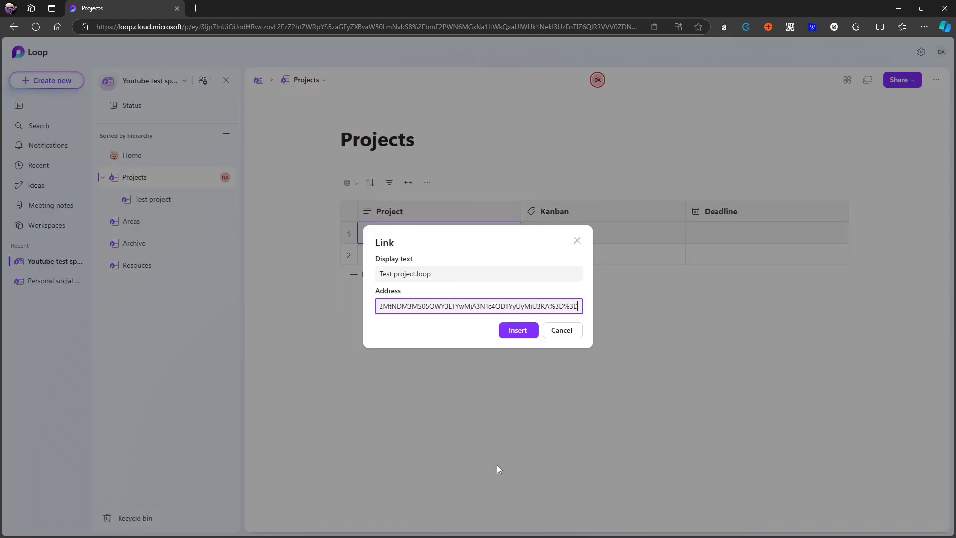
triple_click(464, 272)
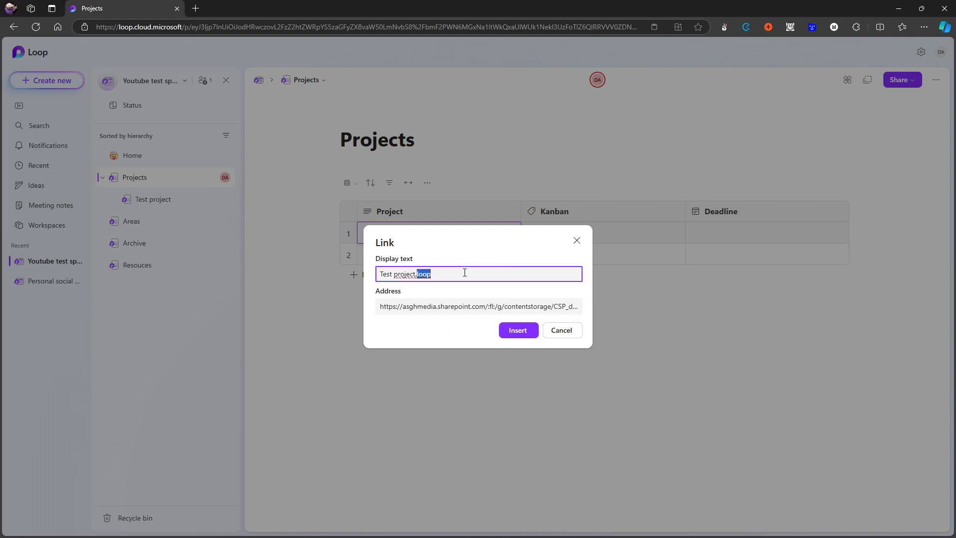
type("Fi")
type("rst project")
key("Return")
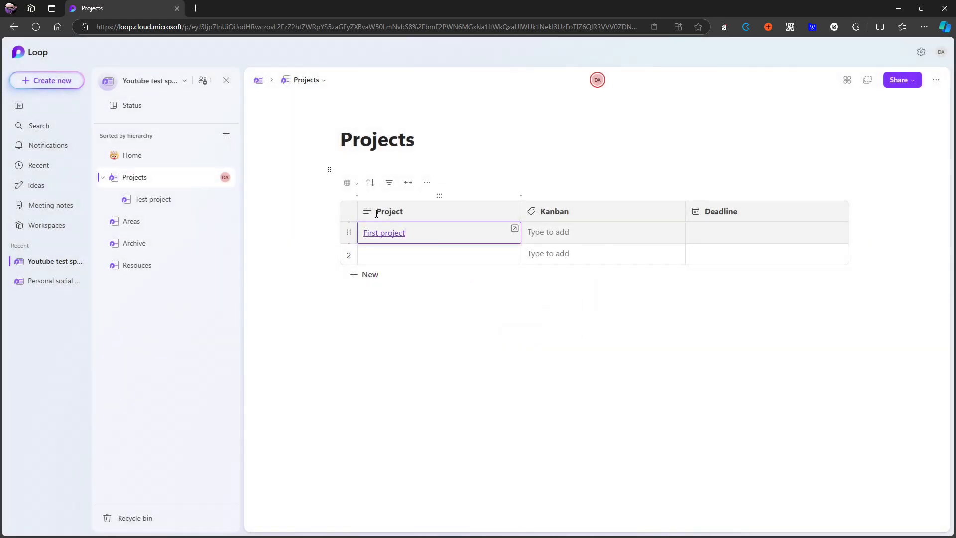
Follow the "First project" link to check which page it opens, and close that browser tab.
left_click(386, 234)
left_click(387, 238)
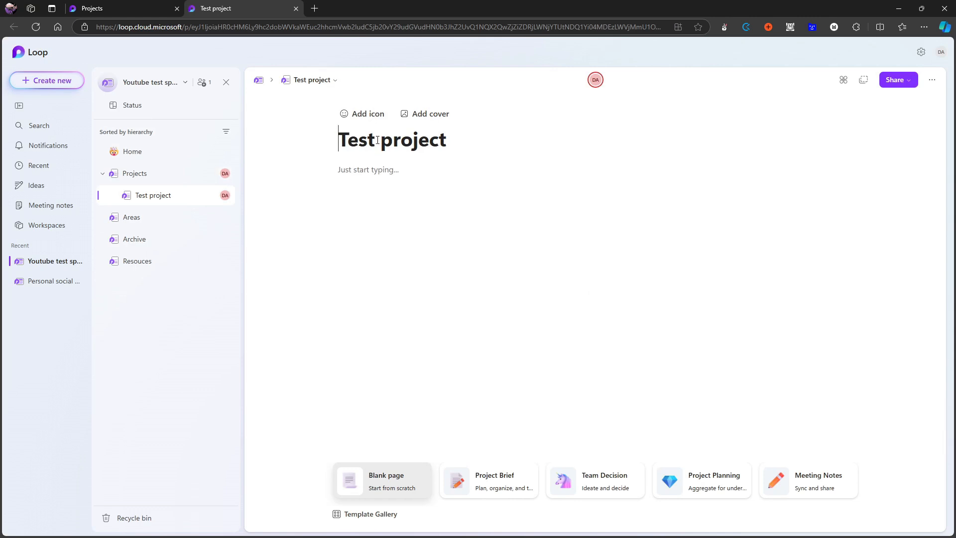
left_click(297, 8)
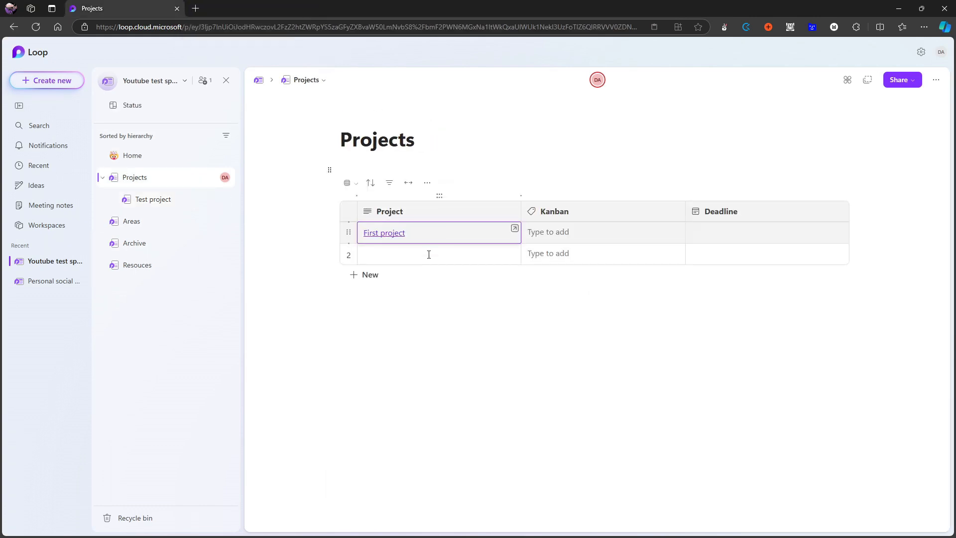
Set the First project row's Kanban label to "To do" and its deadline to October 31, 2024.
left_click(568, 233)
left_click(586, 251)
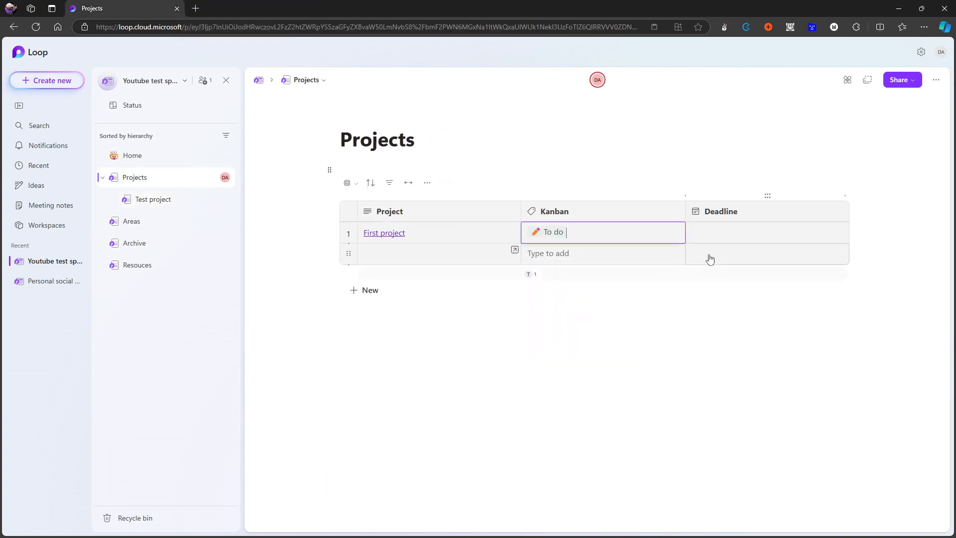
left_click(721, 241)
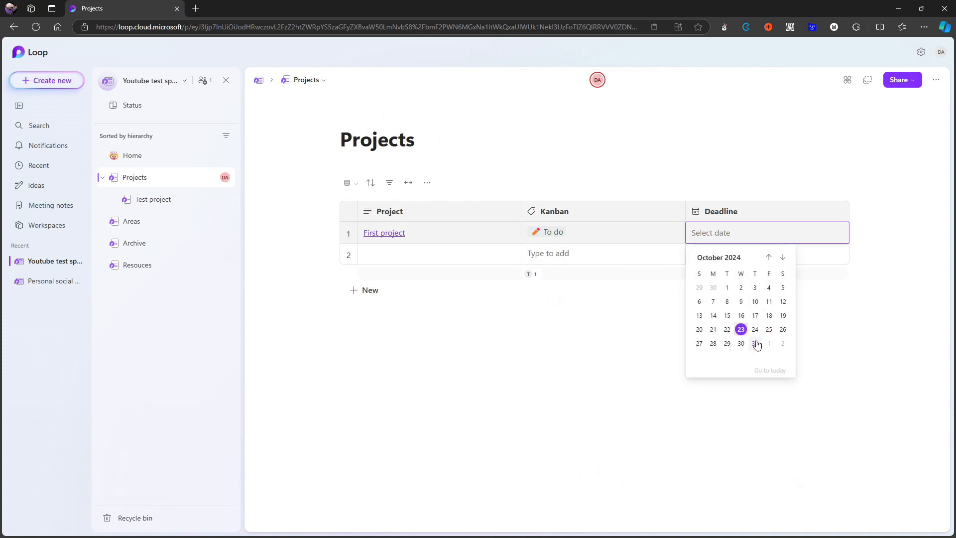
left_click(755, 344)
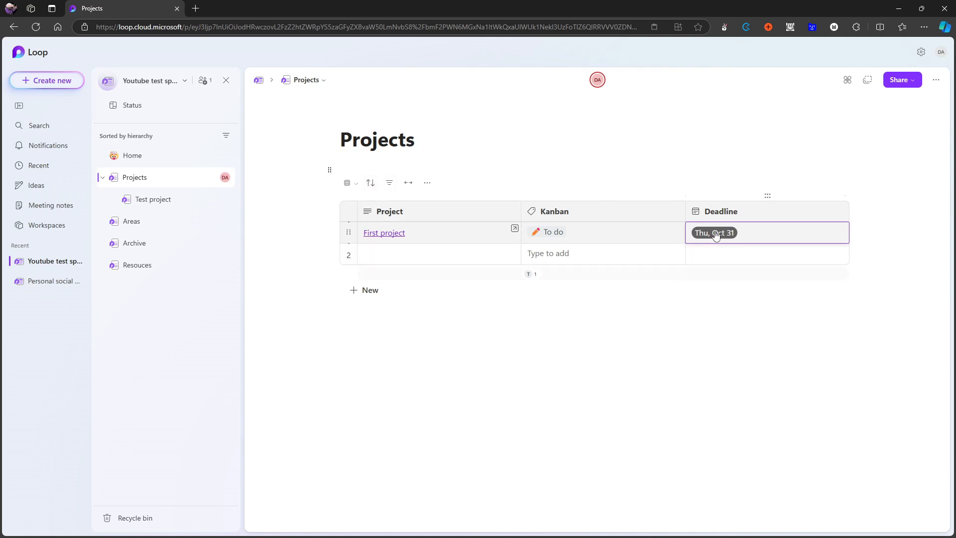
Switch the projects table to the Board view.
left_click(348, 184)
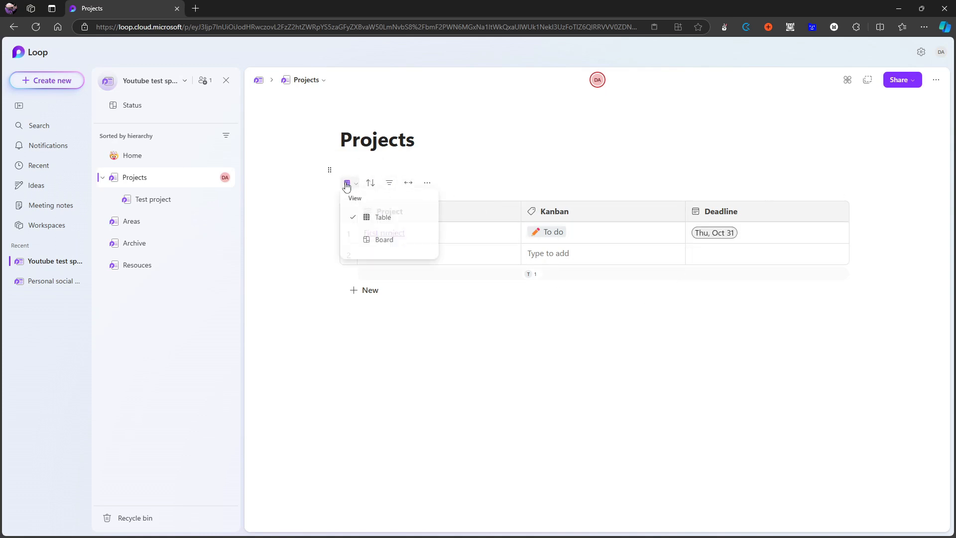
left_click(373, 231)
left_click(358, 188)
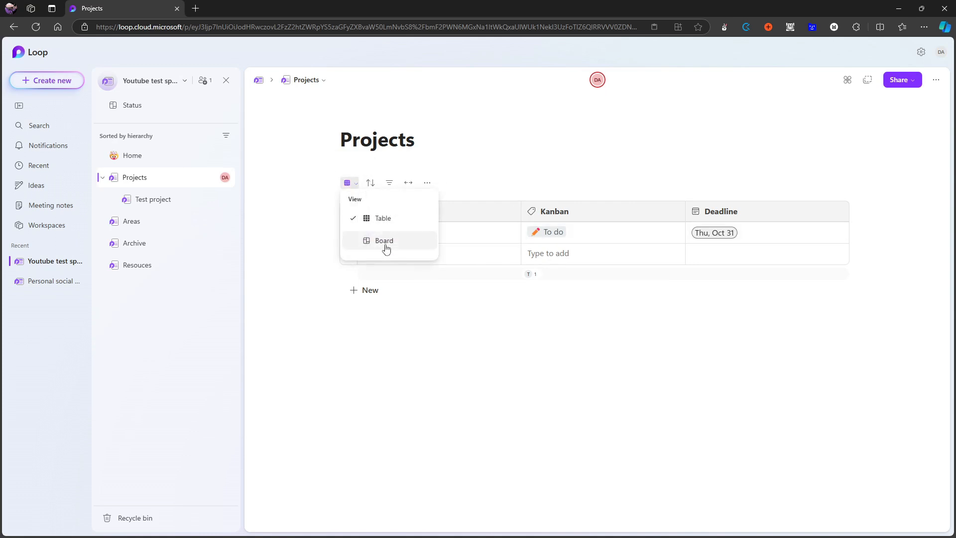
left_click(386, 241)
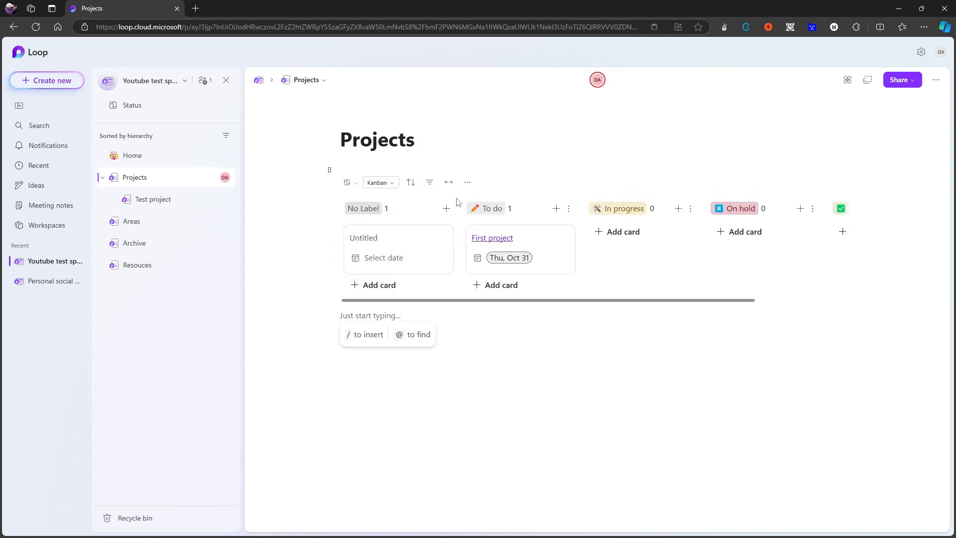
Apply a filter to the project board with the condition Kanban "Is not" Done.
left_click(431, 183)
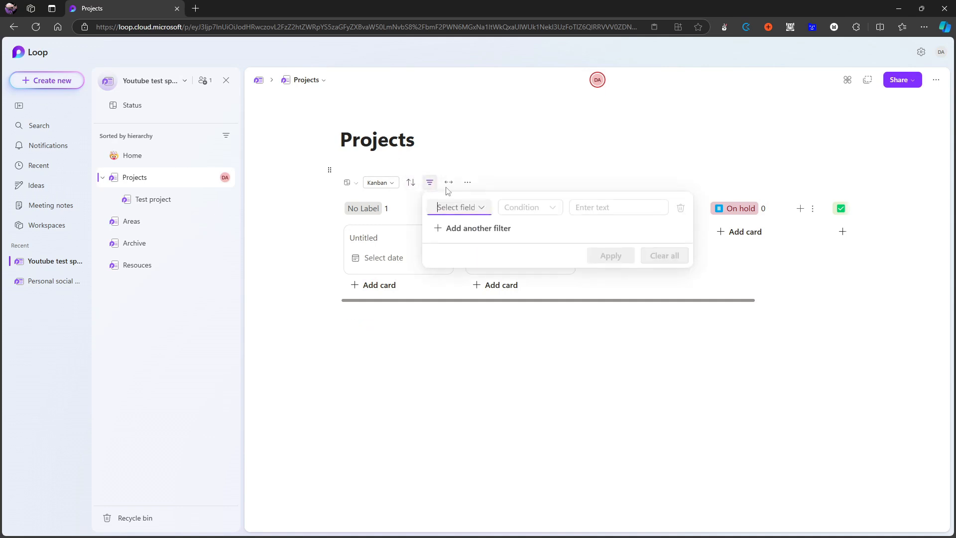
left_click(480, 208)
left_click(485, 269)
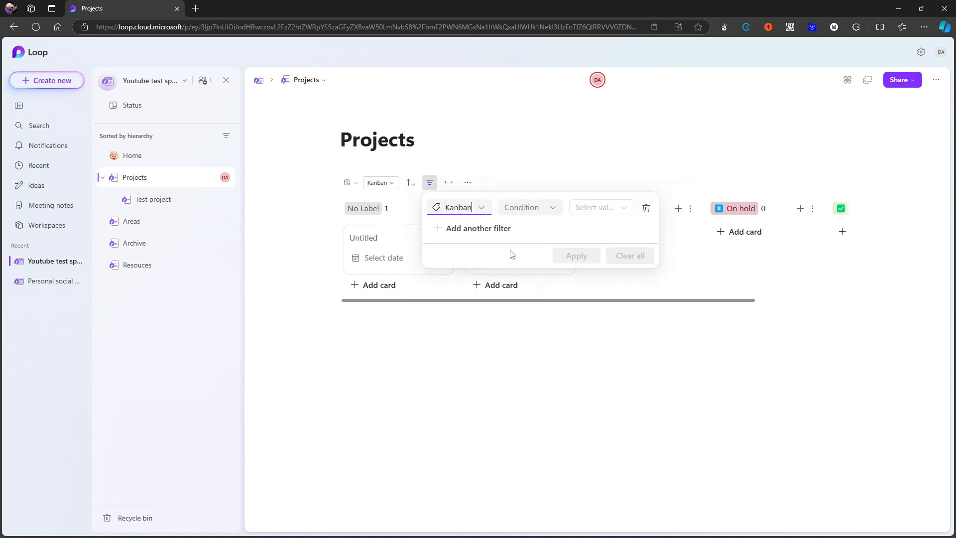
left_click(535, 207)
left_click(552, 211)
left_click(554, 212)
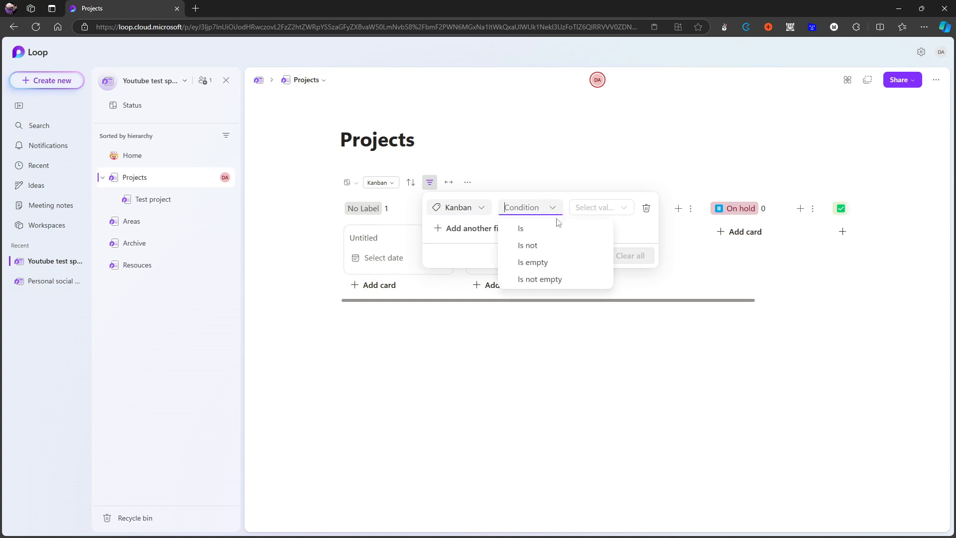
left_click(552, 248)
left_click(599, 208)
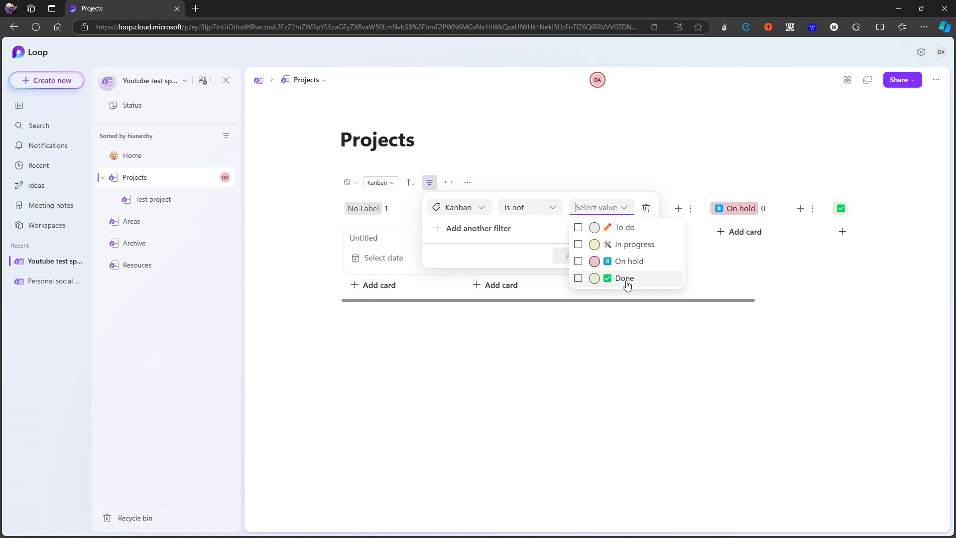
left_click(627, 284)
left_click(572, 256)
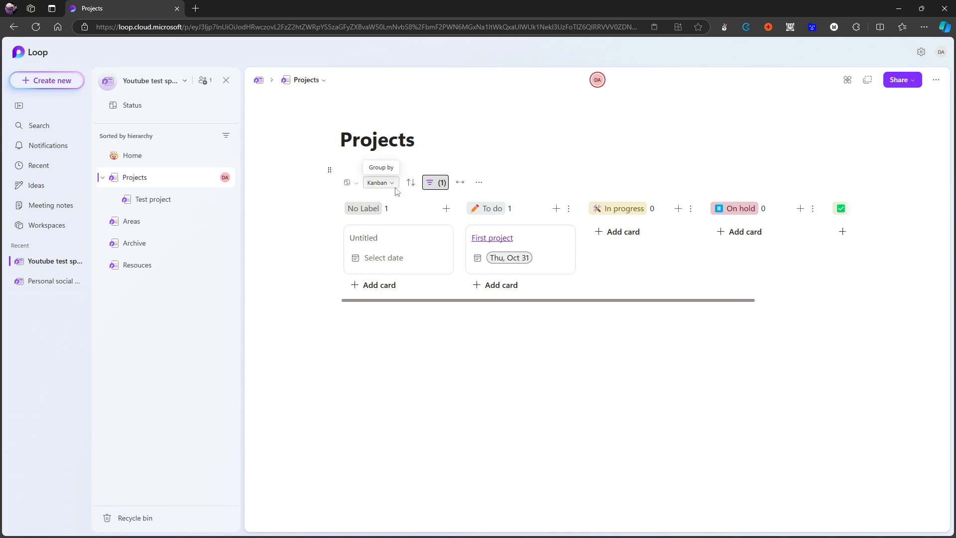
Check the board's grouping options and switch the projects back to the Table view.
left_click(377, 184)
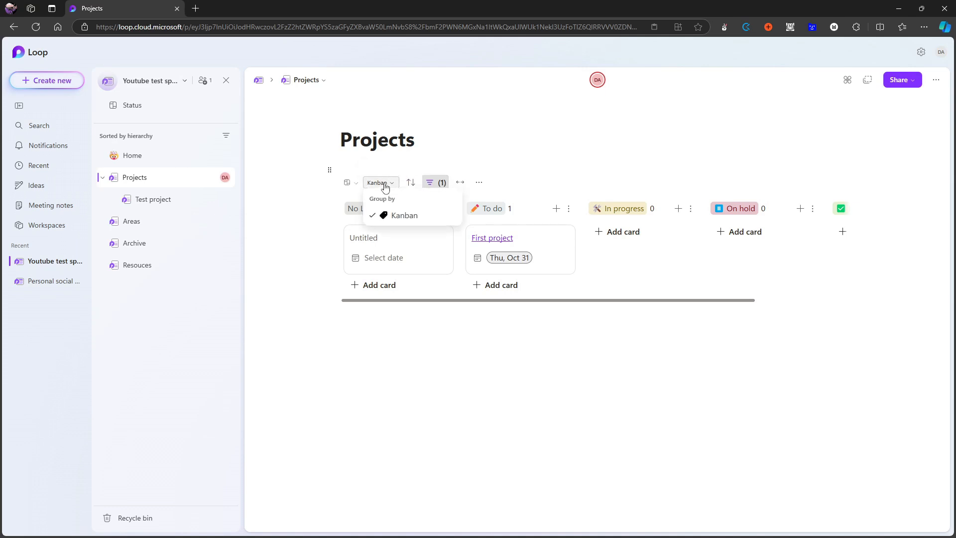
left_click(377, 186)
left_click(348, 183)
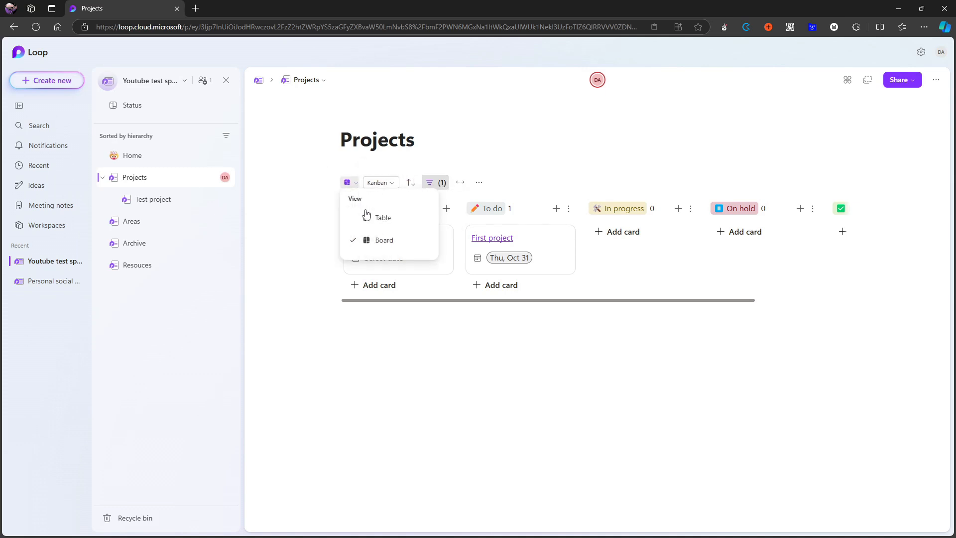
left_click(381, 216)
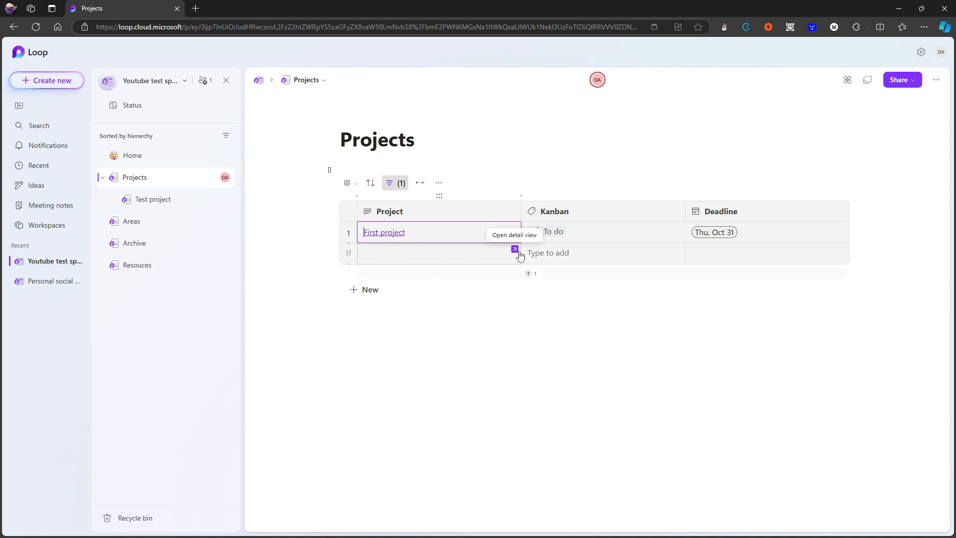
Enter "Test project" in the second Project cell and open that row's detail view.
left_click(451, 256)
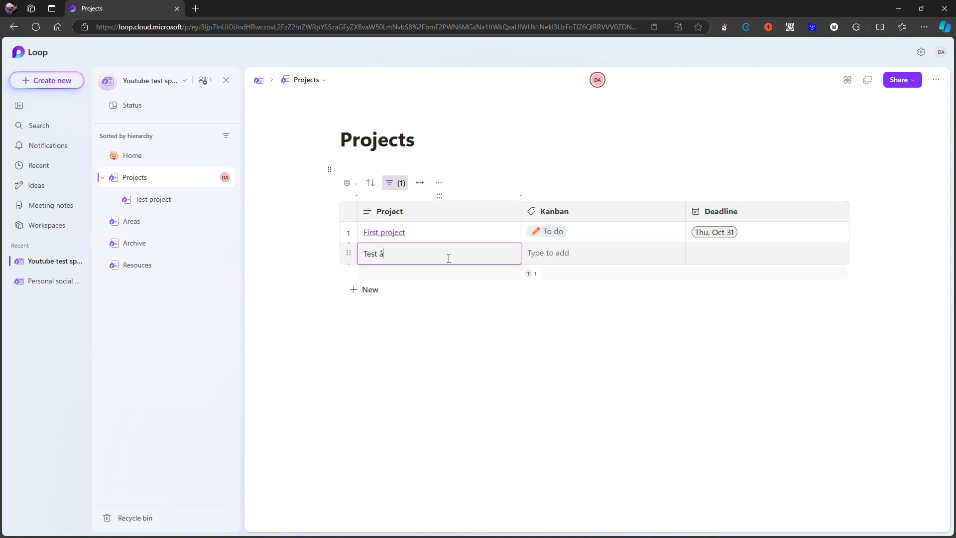
type("Test project")
left_click(516, 254)
Look through the insert commands offered in the notes area of the Test project row's details, and close the detail view.
left_click(387, 269)
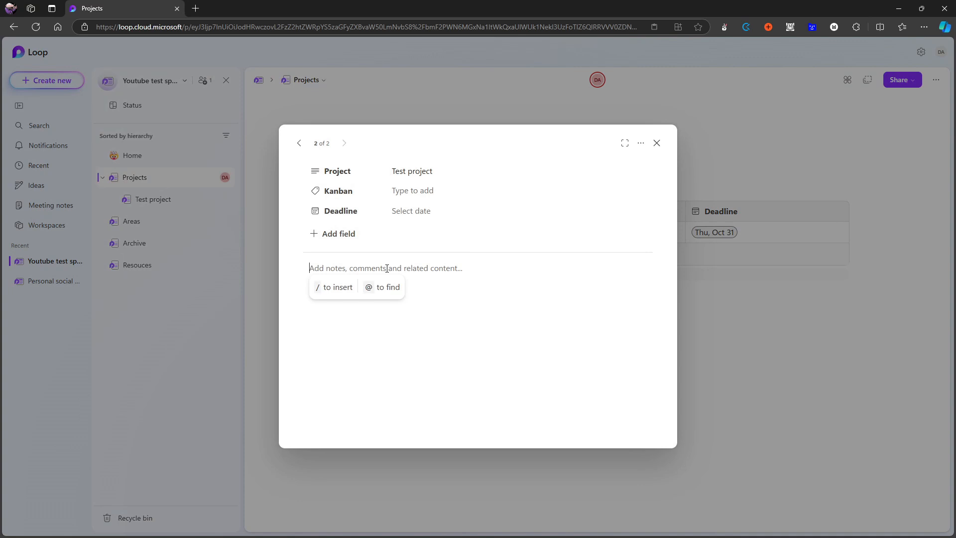
type("/")
key("BackSpace")
type("/")
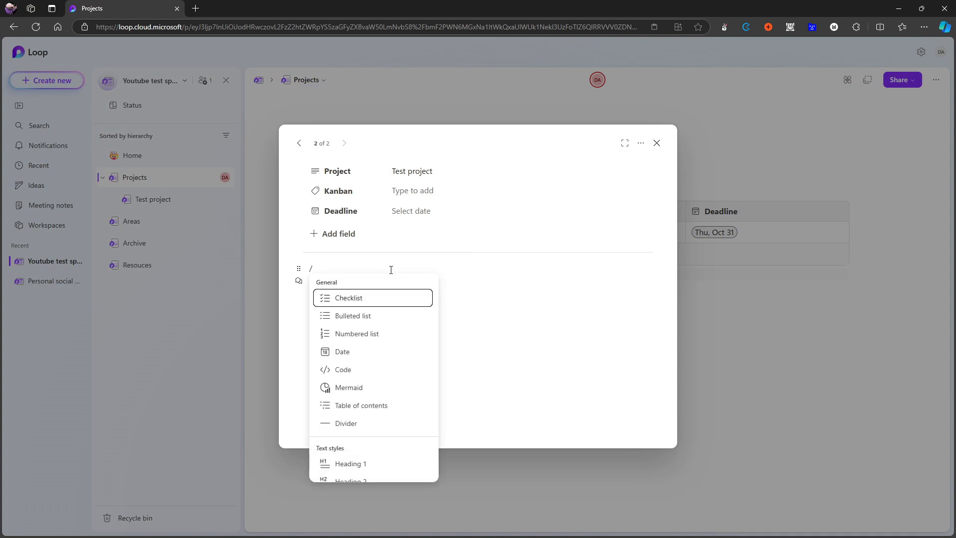
scroll(406, 344, "down", 3)
scroll(389, 369, "up", 4)
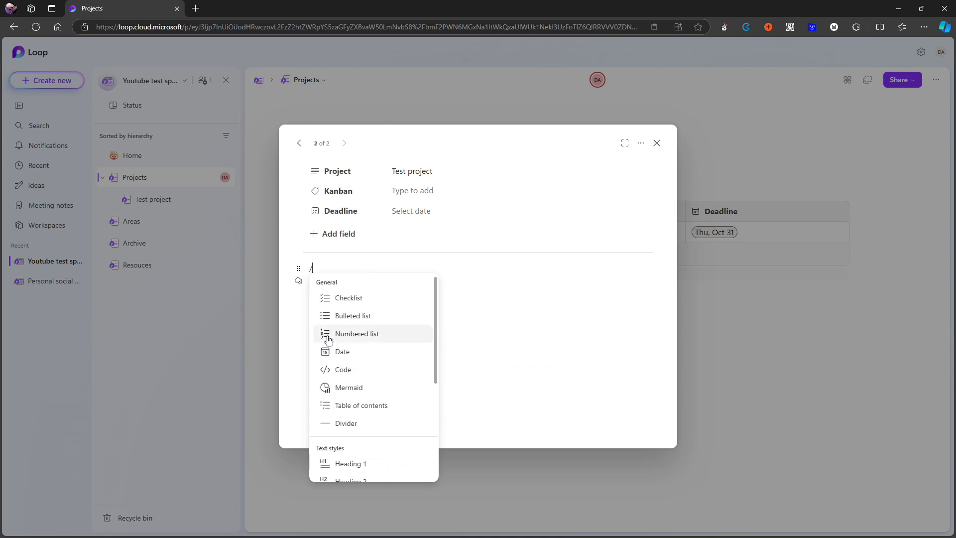
scroll(354, 347, "down", 2)
scroll(354, 346, "down", 5)
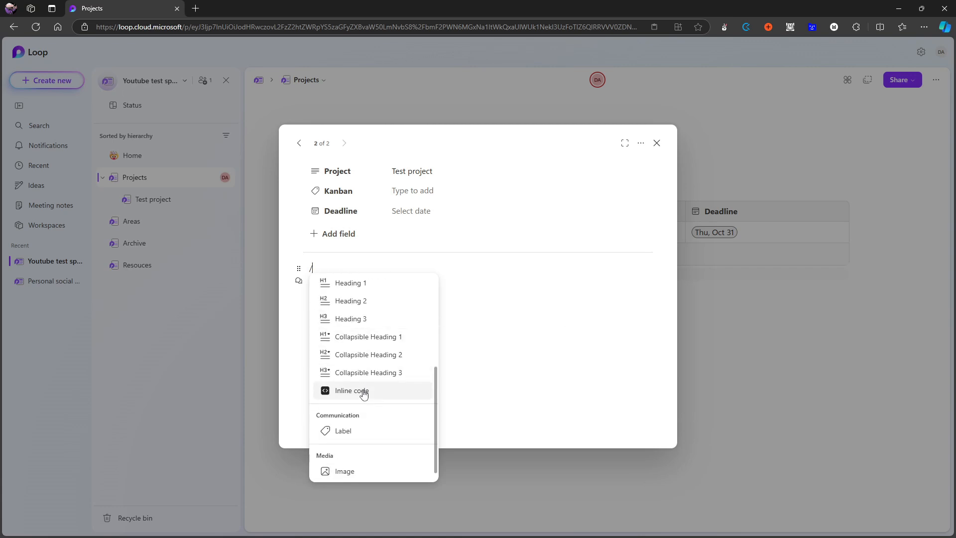
scroll(355, 363, "up", 2)
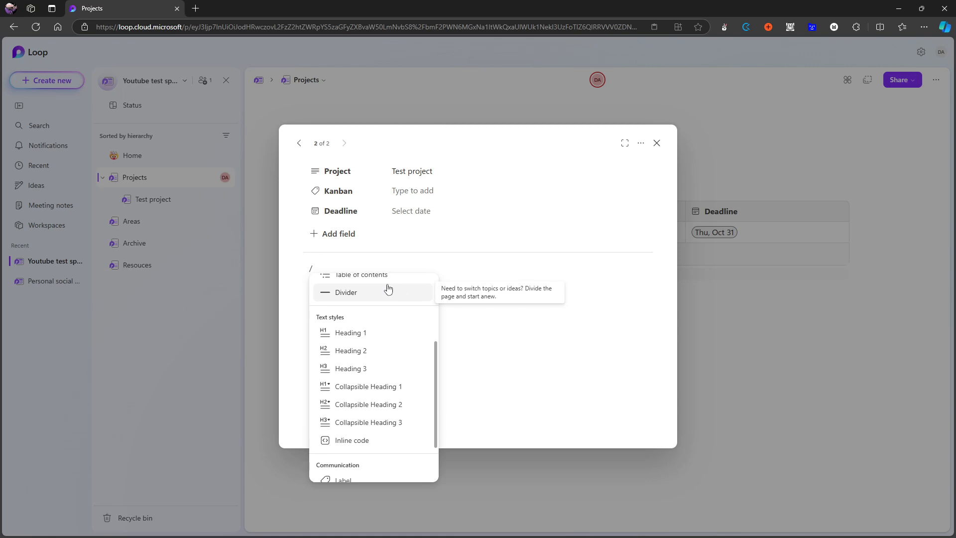
left_click(657, 143)
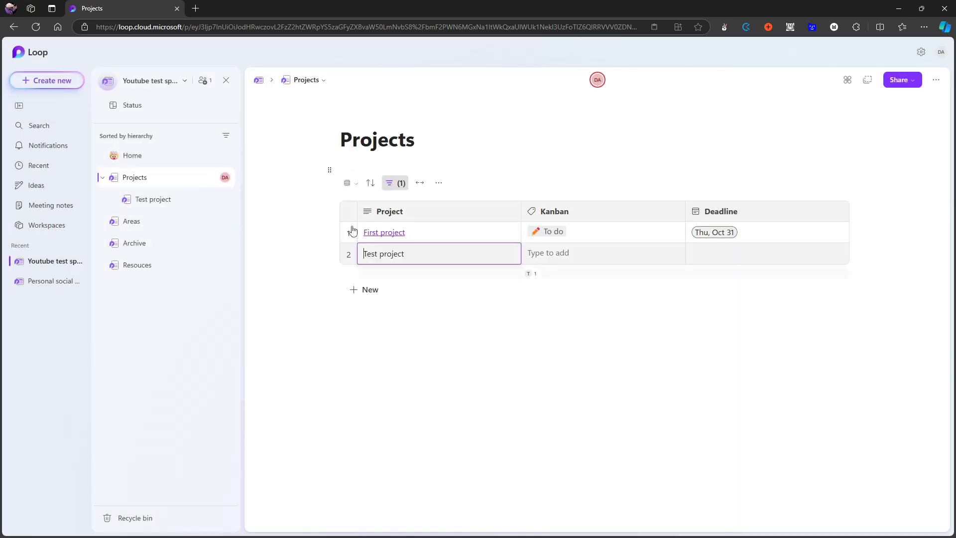
View the empty Test project subpage and its body area, and return to the Projects page.
left_click(159, 206)
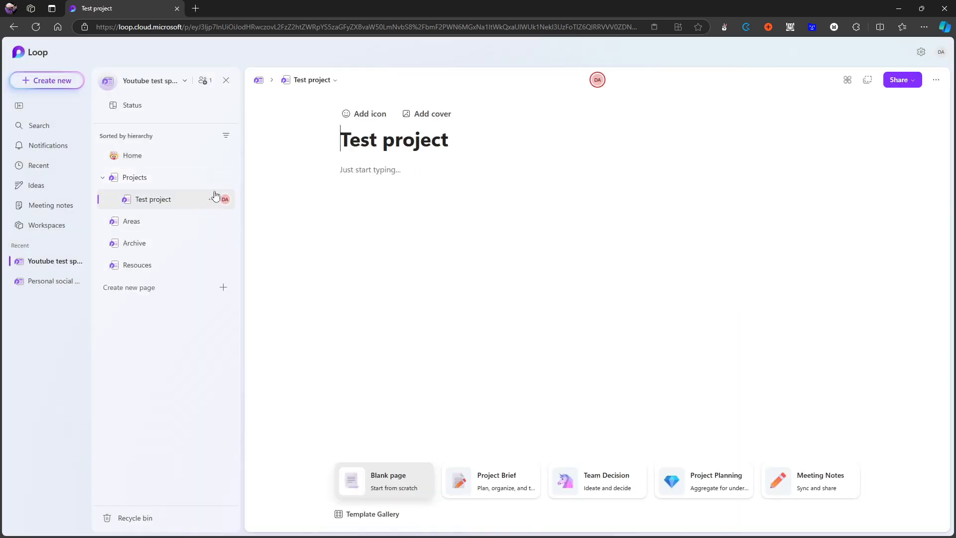
left_click(392, 177)
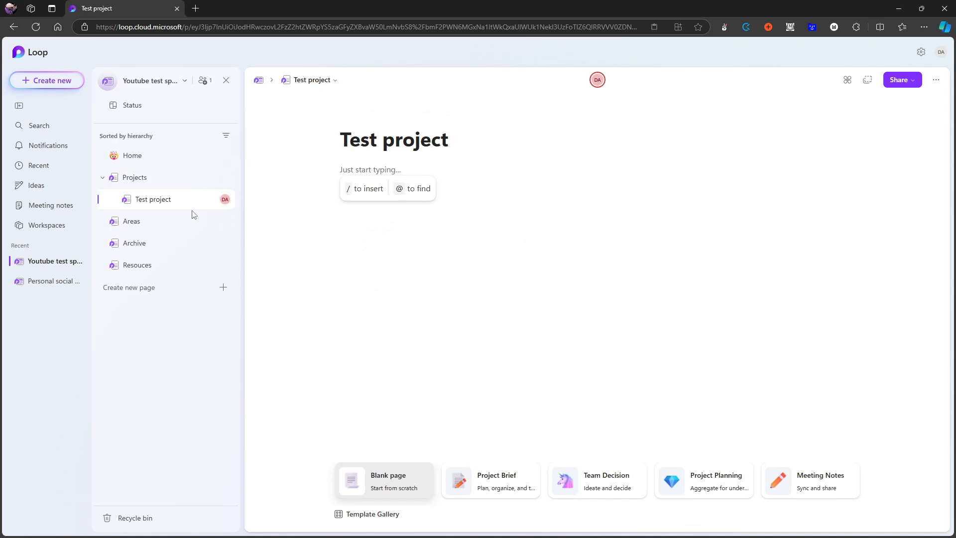
left_click(149, 179)
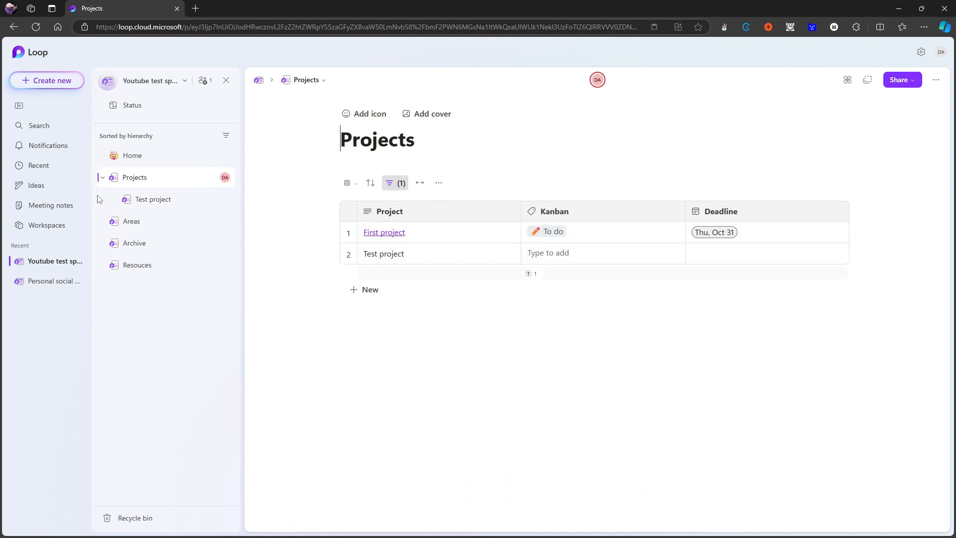
Open the Test project page and insert a new subpage in its body.
left_click(160, 200)
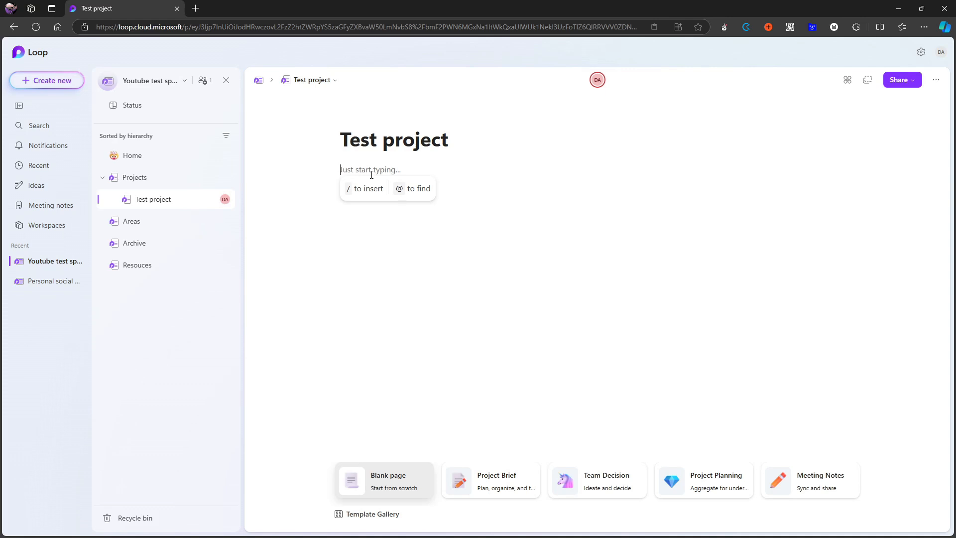
type("/")
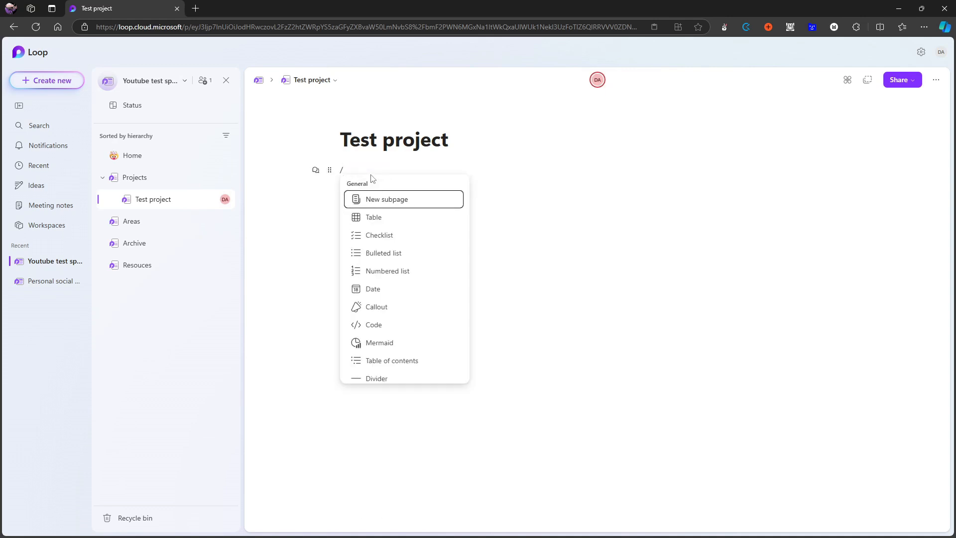
left_click(386, 199)
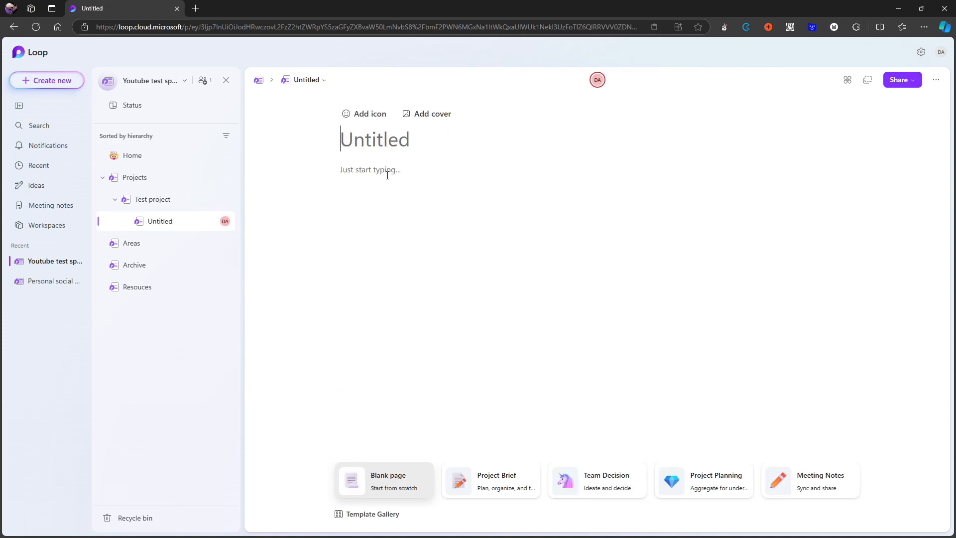
Title the new subpage "New subpage for test".
type("New subp")
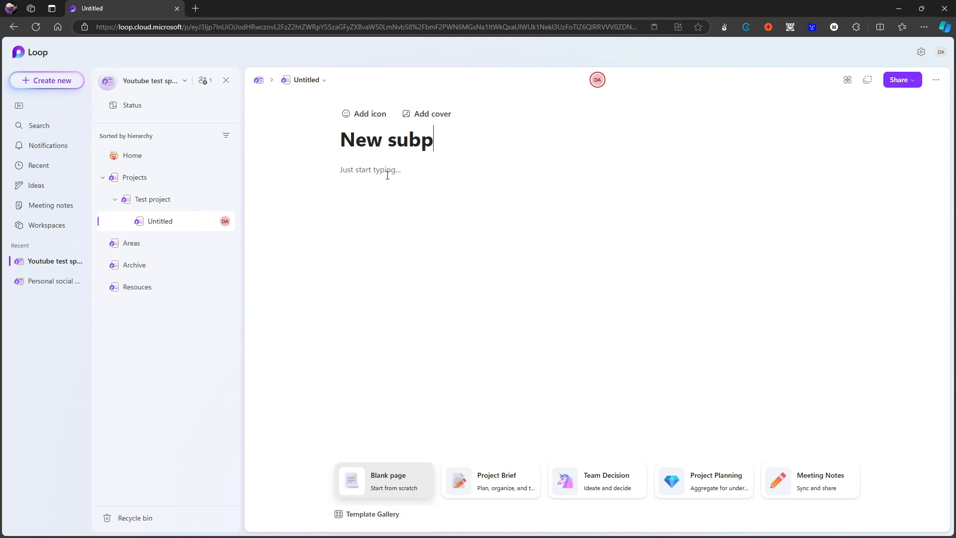
type("age gpt")
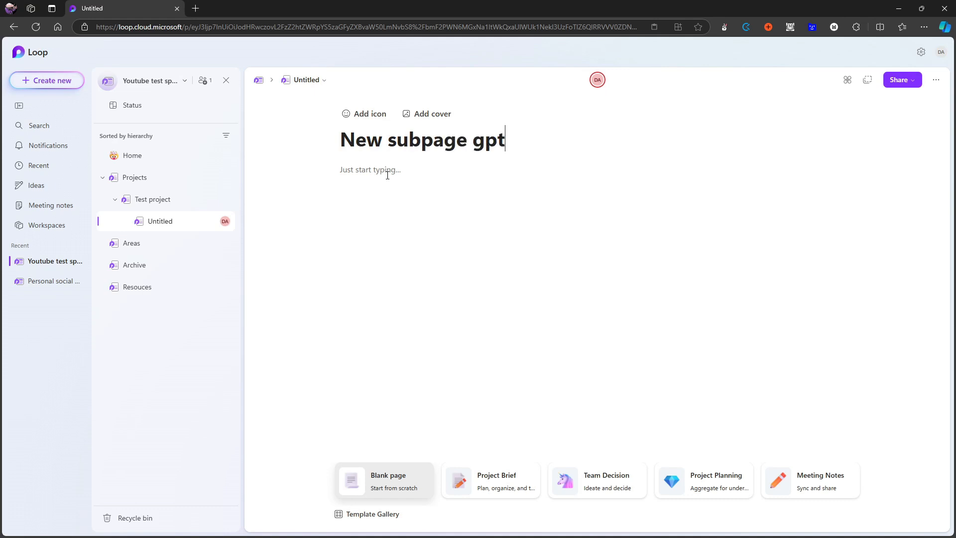
key("BackSpace")
key("BackSpace")
key("BackSpace")
key("BackSpace")
type("fot")
key("BackSpace")
type("r te")
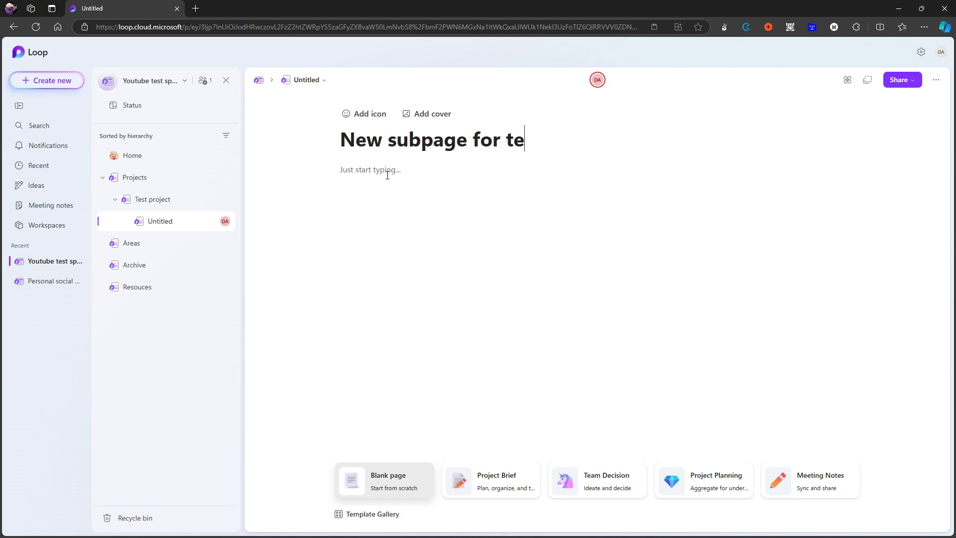
type("st")
Clear the Test project text from the second Project cell of the Projects table and check the insert commands offered there.
left_click(201, 176)
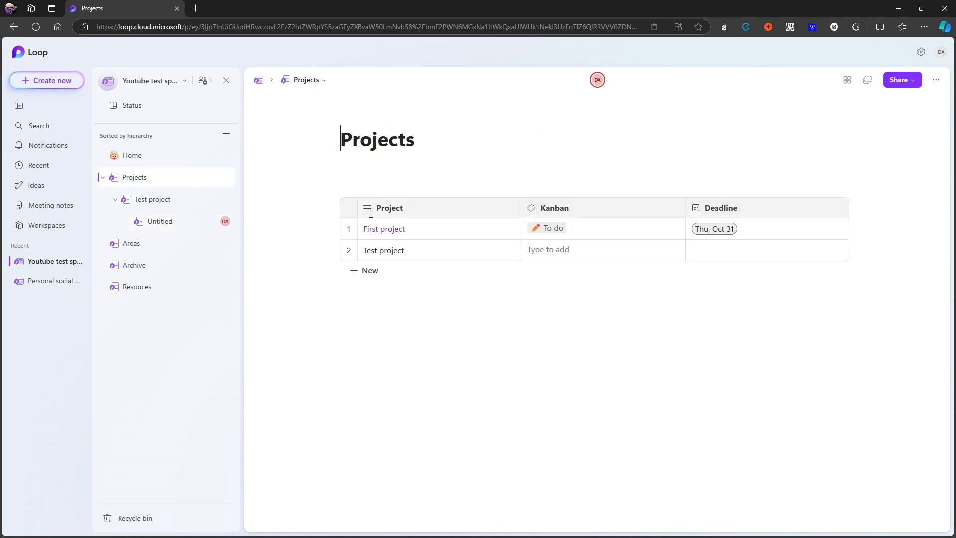
left_click(405, 253)
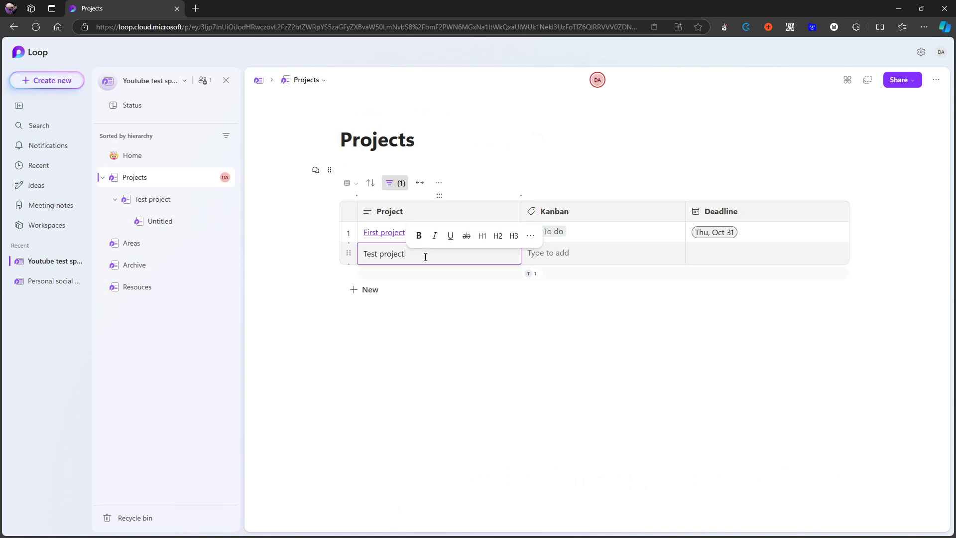
left_click_drag(414, 256, 366, 252)
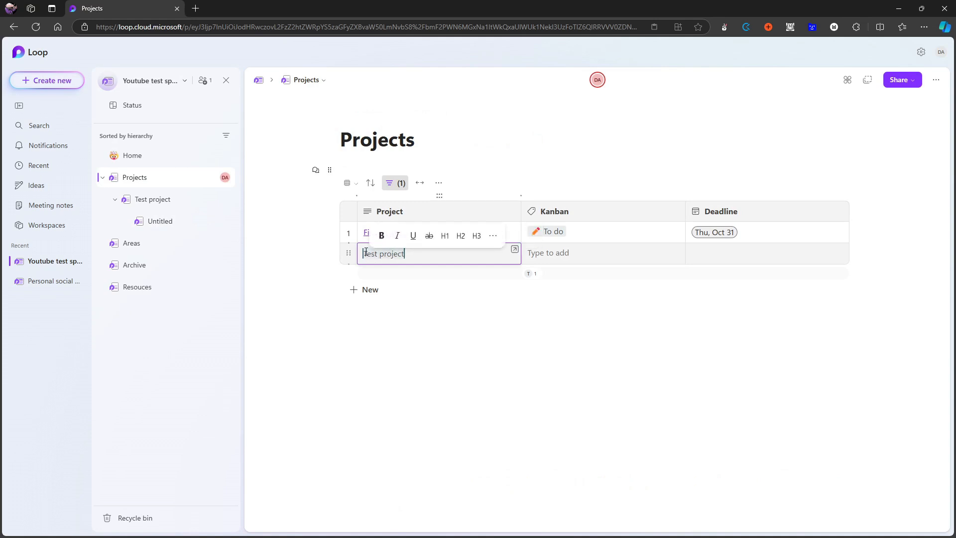
key("BackSpace")
type("/")
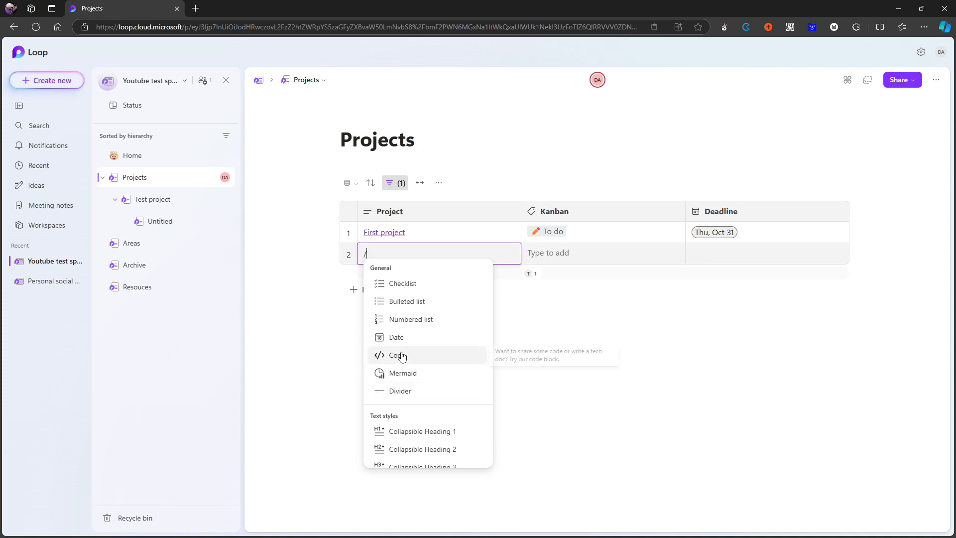
key("BackSpace")
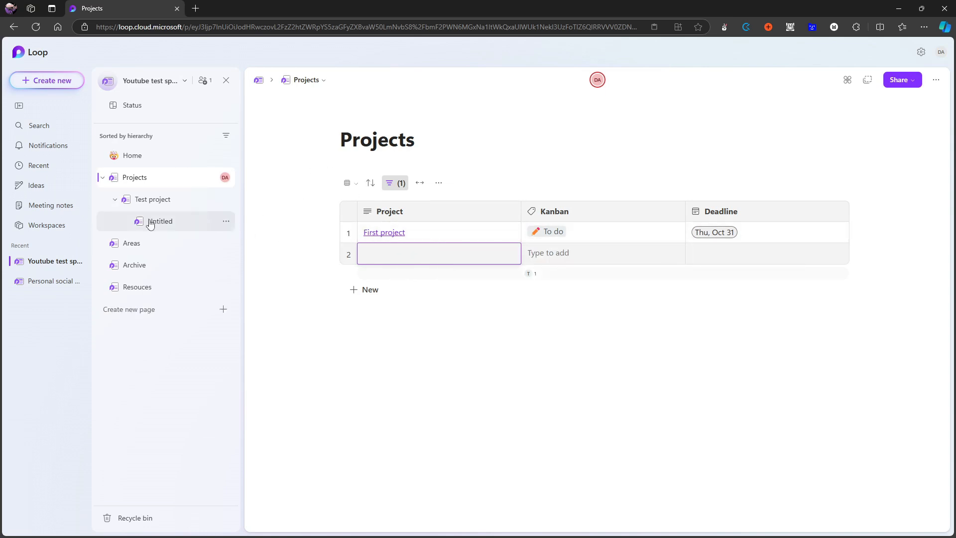
Open the Resouces page and move the Untitled subpage out of Test project to sit directly under Projects.
left_click(135, 287)
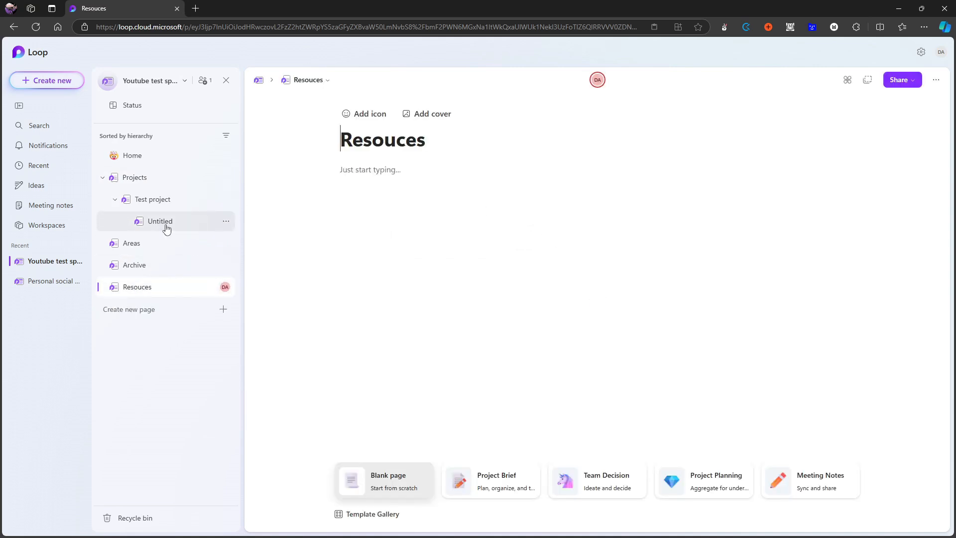
mouse_move(167, 229)
left_mouse_down()
mouse_move(154, 303)
mouse_move(144, 297)
mouse_move(166, 212)
left_mouse_up()
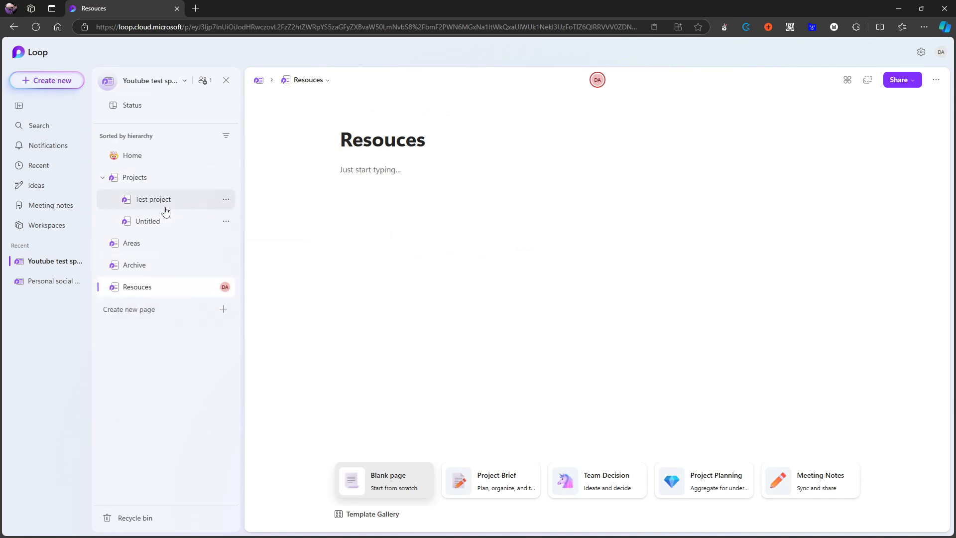
Look through the people, pages and files that can be mentioned in the Resouces page body, and discard the mention.
left_click(432, 177)
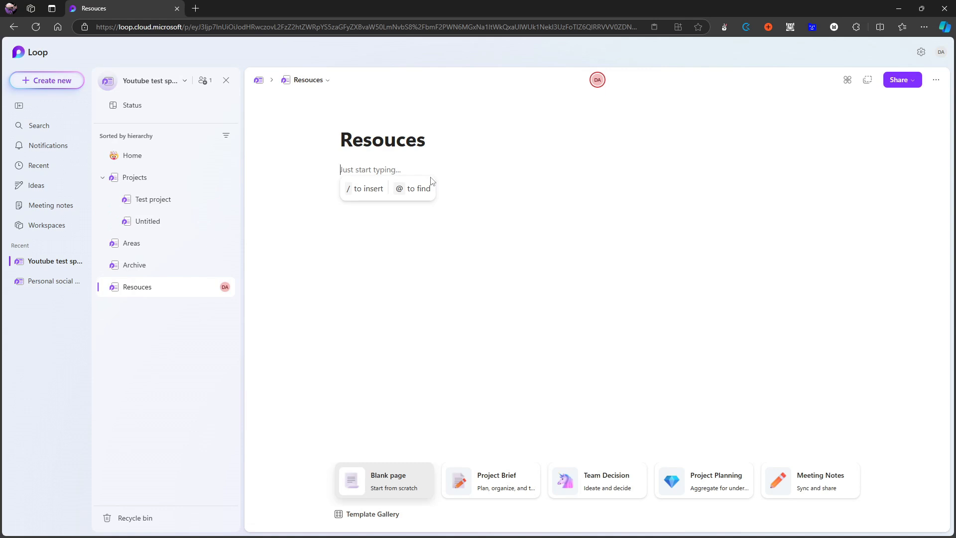
type("@")
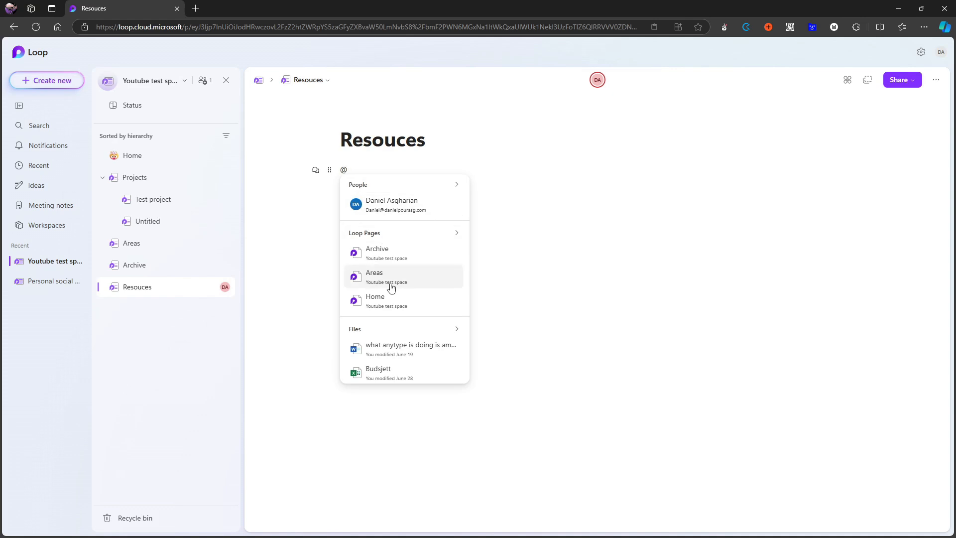
key("BackSpace")
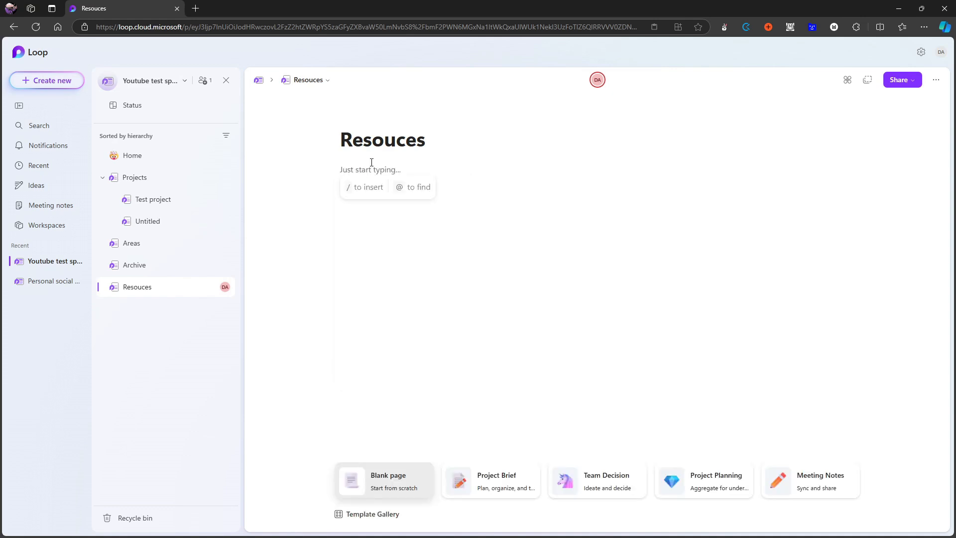
Insert a new subpage in the Resouces page body and return to the Resouces page.
type("/")
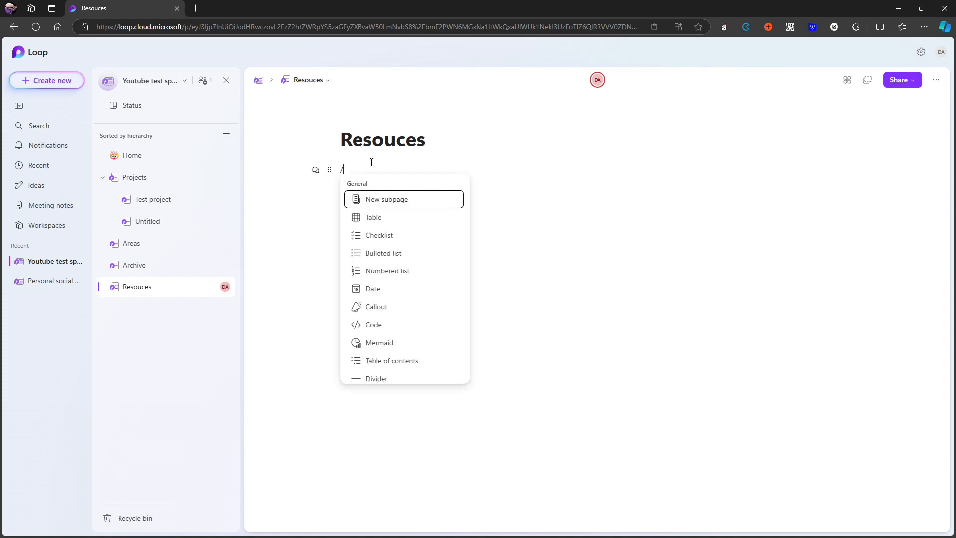
left_click(381, 201)
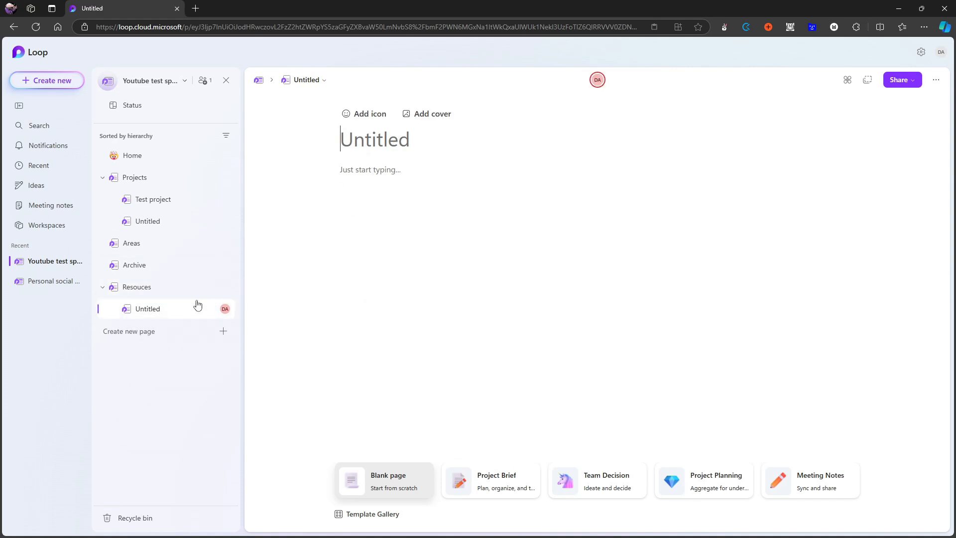
left_click(181, 287)
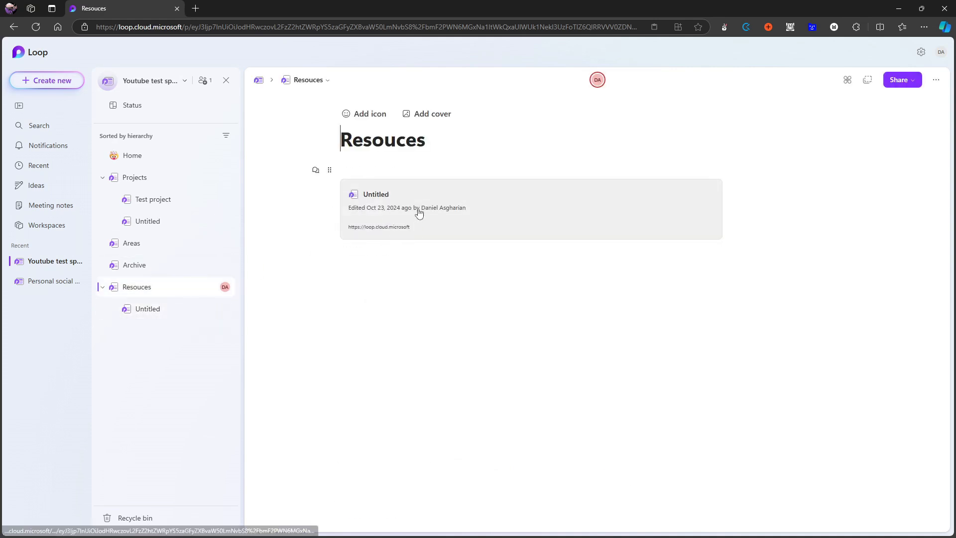
Change the Untitled subpage's link on the Resouces page from a link preview to a URL.
left_click(360, 254)
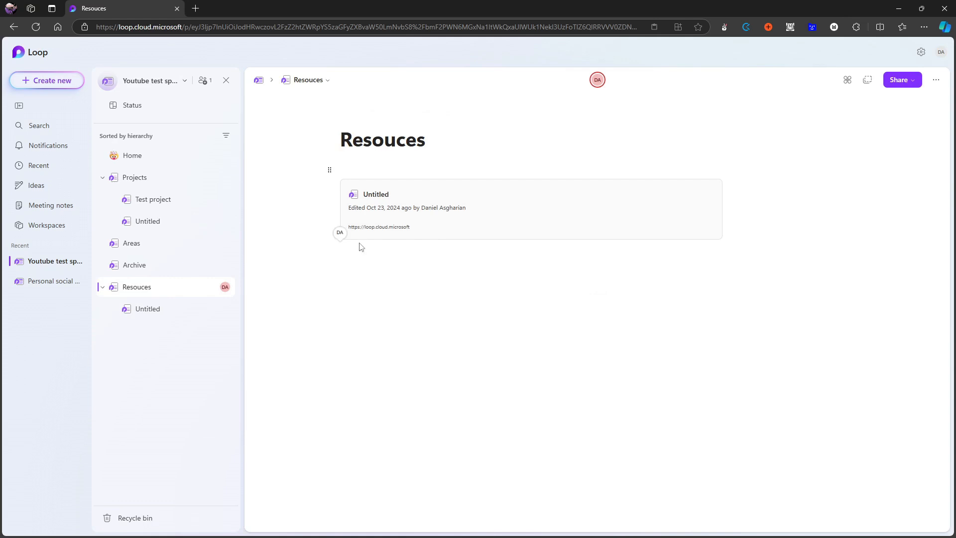
left_click(404, 227)
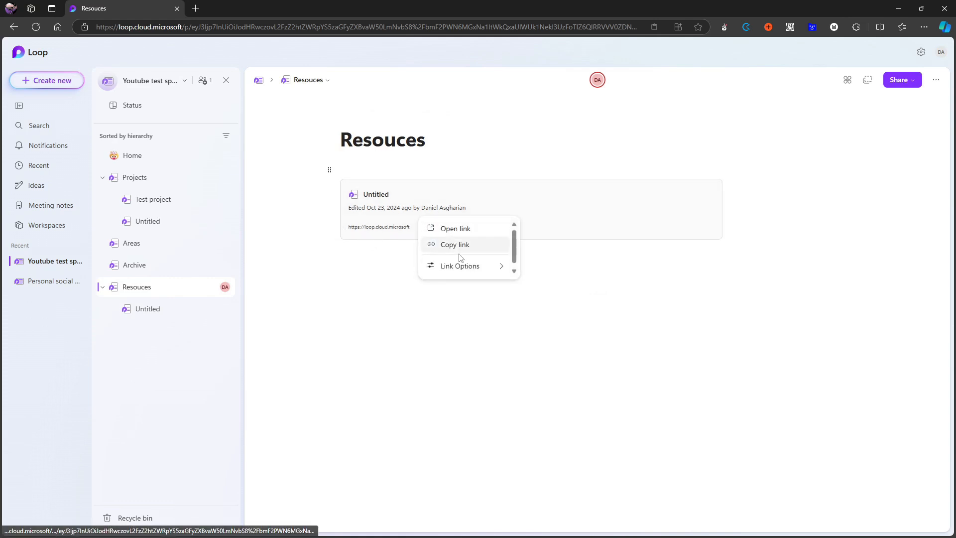
mouse_move(461, 268)
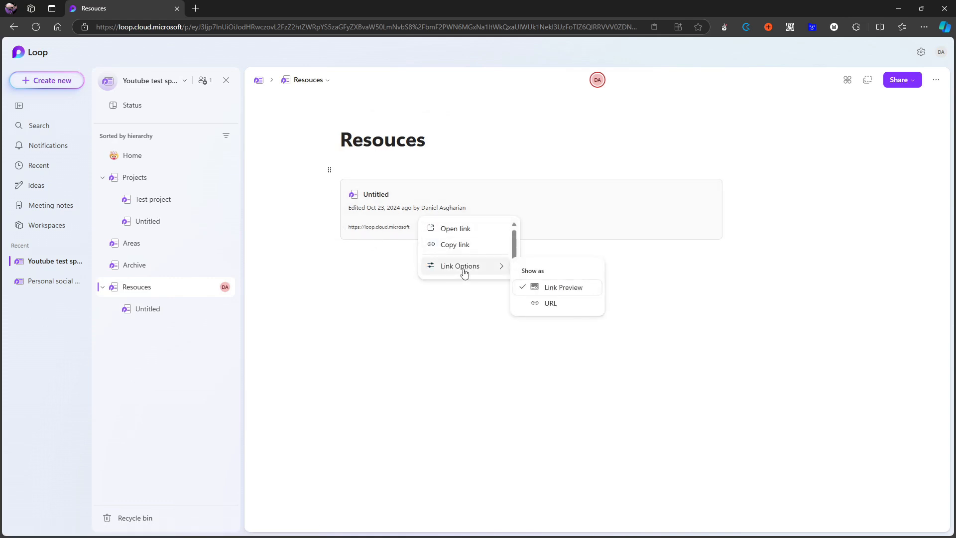
left_click(548, 303)
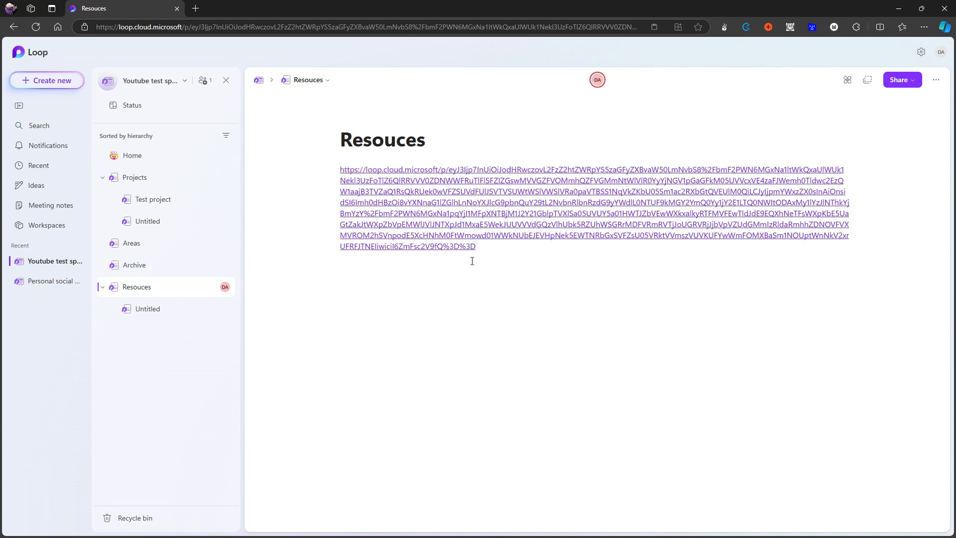
Set the display text of the subpage link on the Resouces page to "Test".
right_click(459, 247)
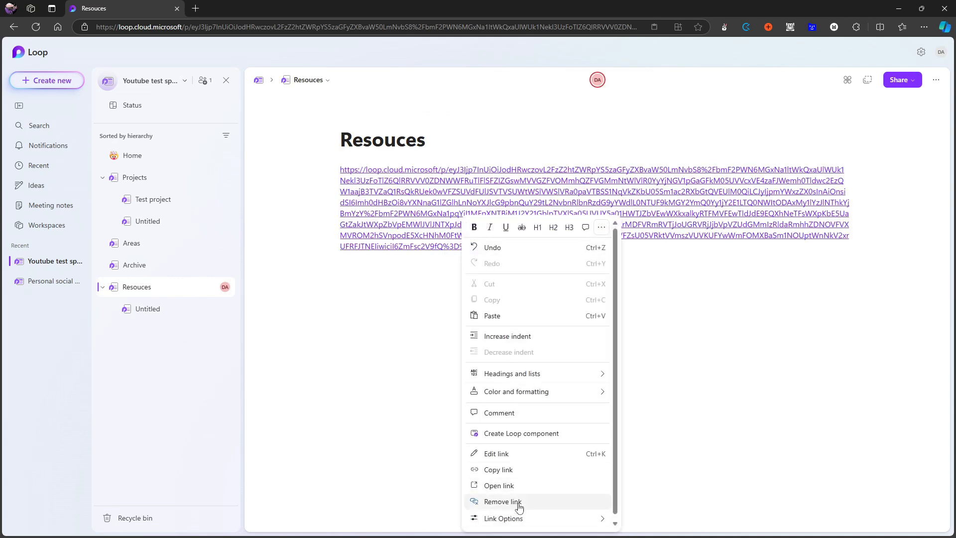
left_click(508, 455)
left_click(437, 274)
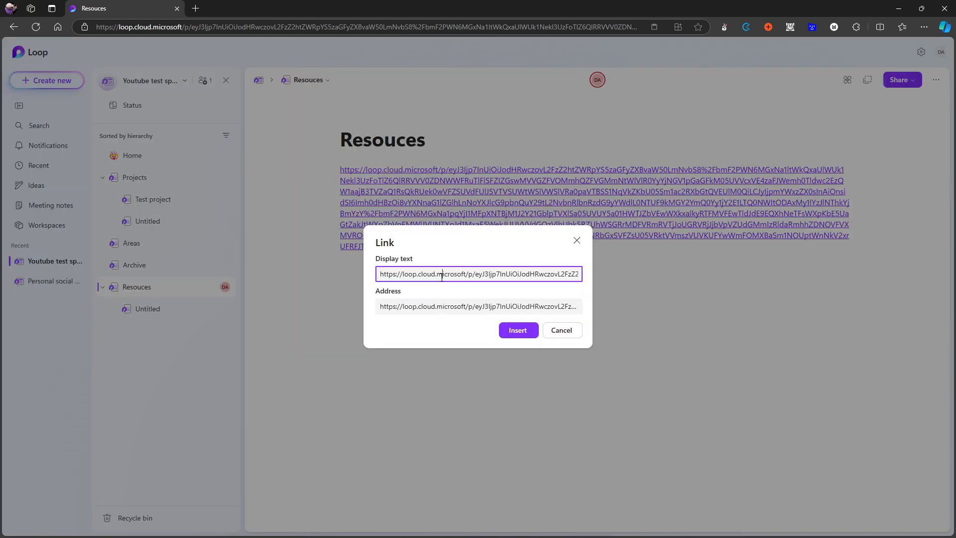
key("ctrl+a")
type("T")
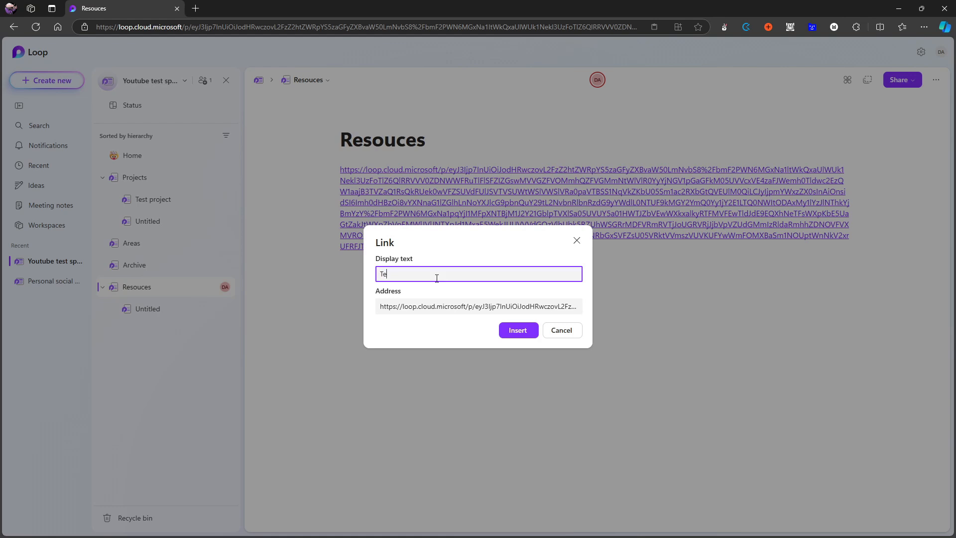
key("Return")
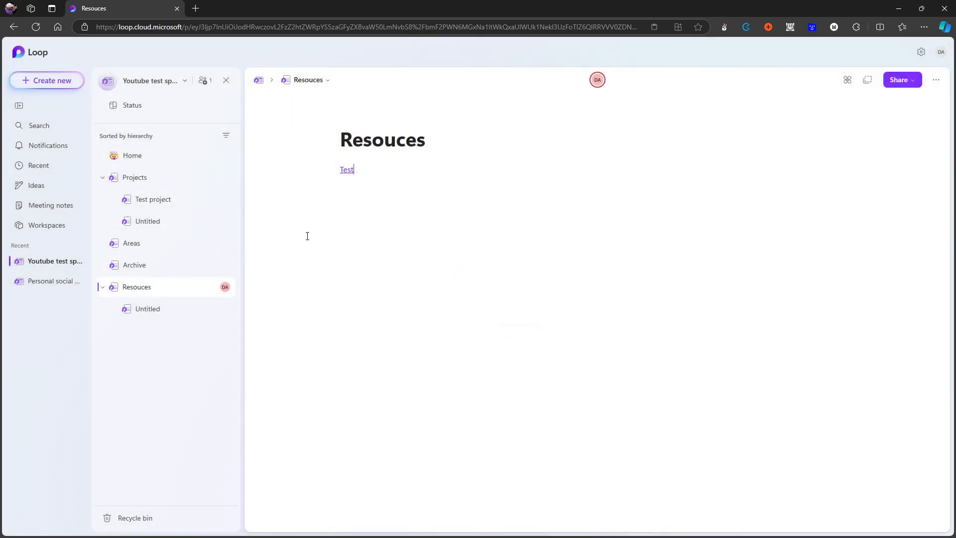
Add the level 3 heading "Things I have to do this week" on a new line above the Test link.
key("Return")
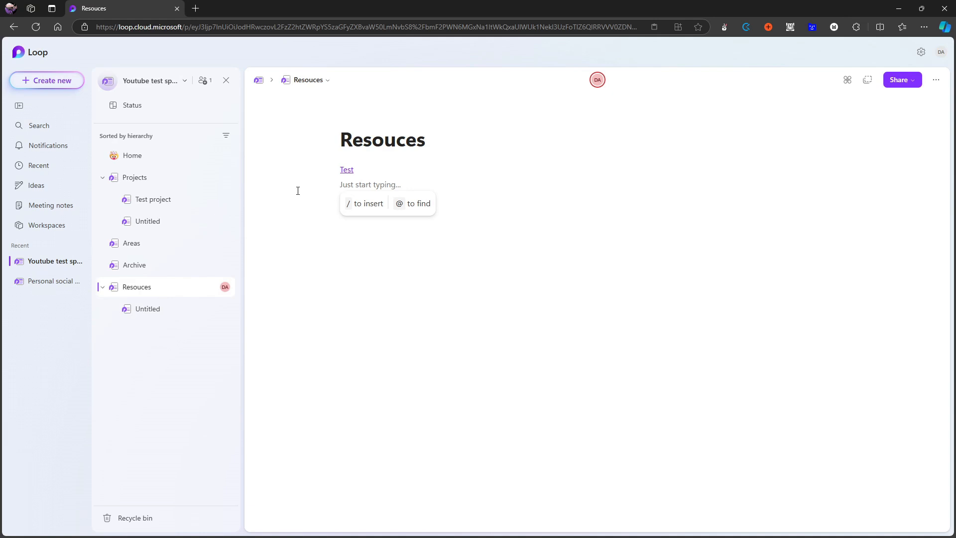
key("Up")
key("Return")
key("Up")
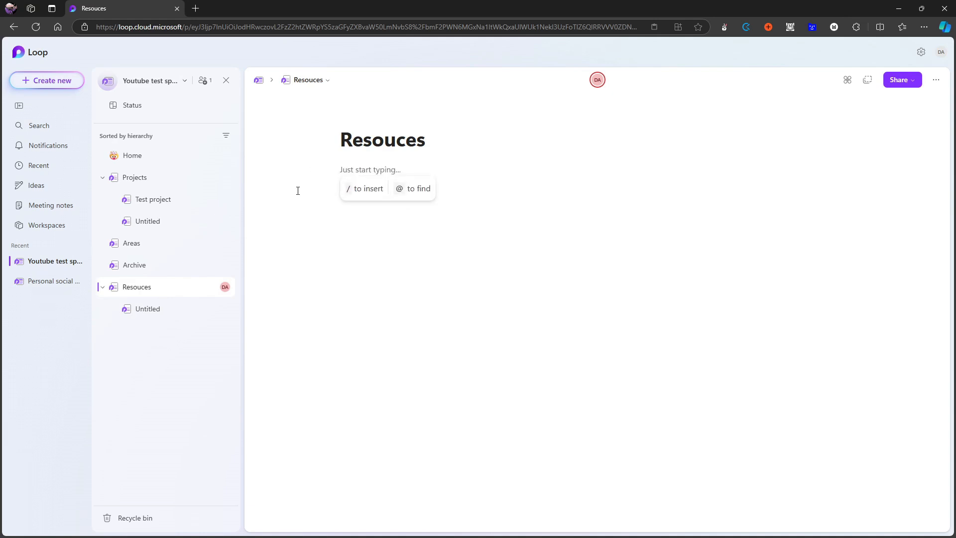
type("### ")
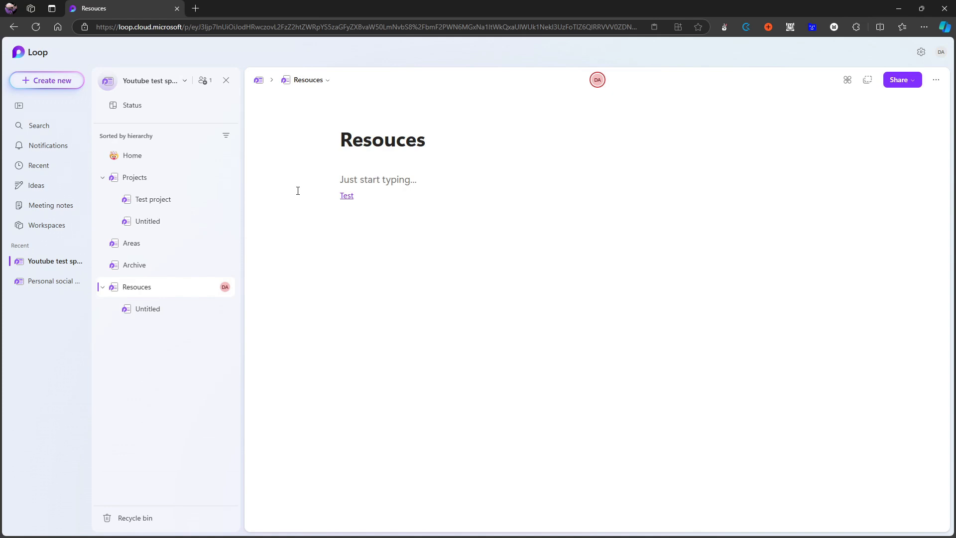
type("Things ")
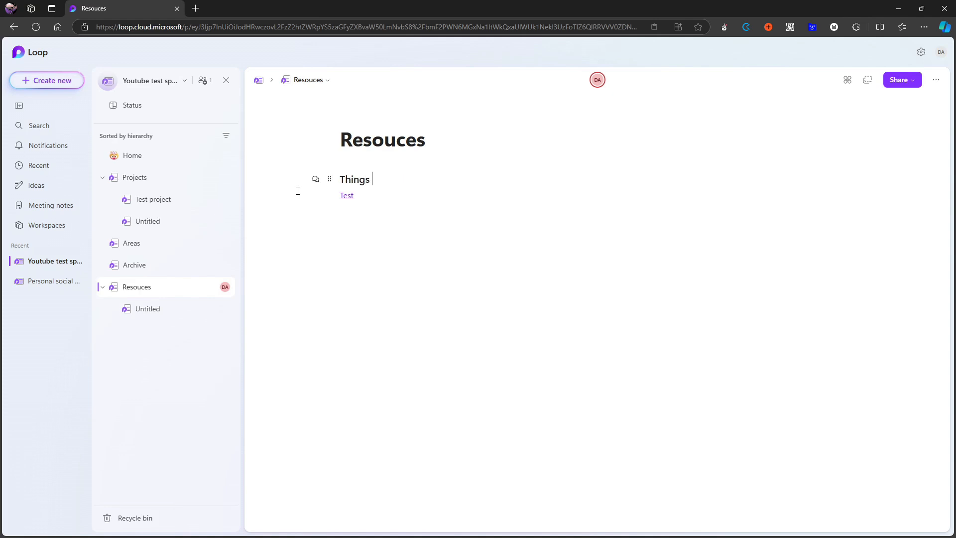
type("I have to do this week")
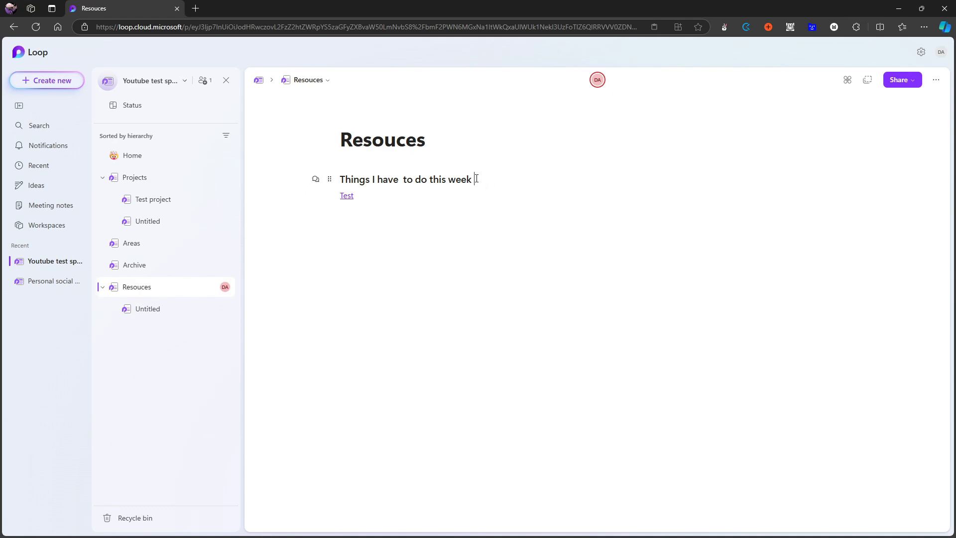
Delete the "Things I have to do this week" heading above the Test link.
left_click(344, 177)
left_click_drag(342, 177, 581, 177)
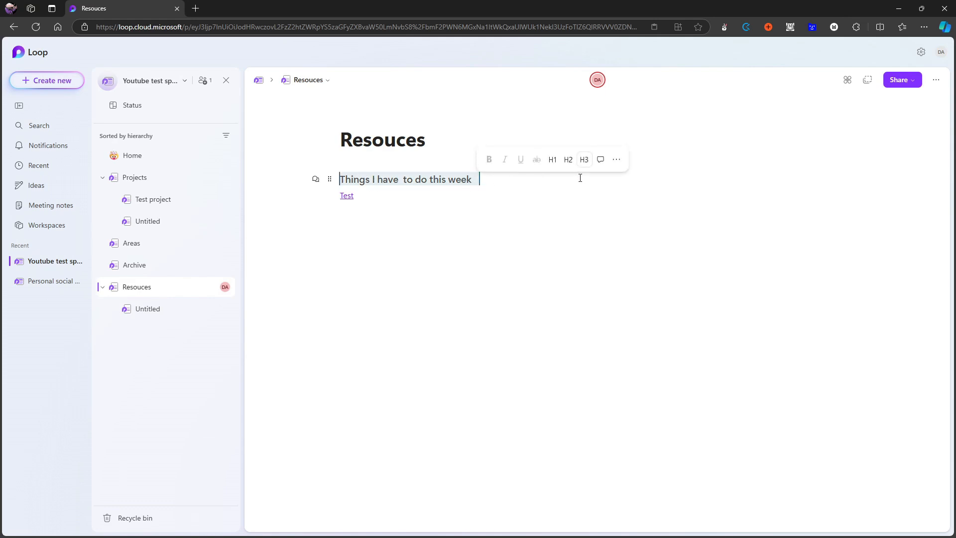
key("BackSpace")
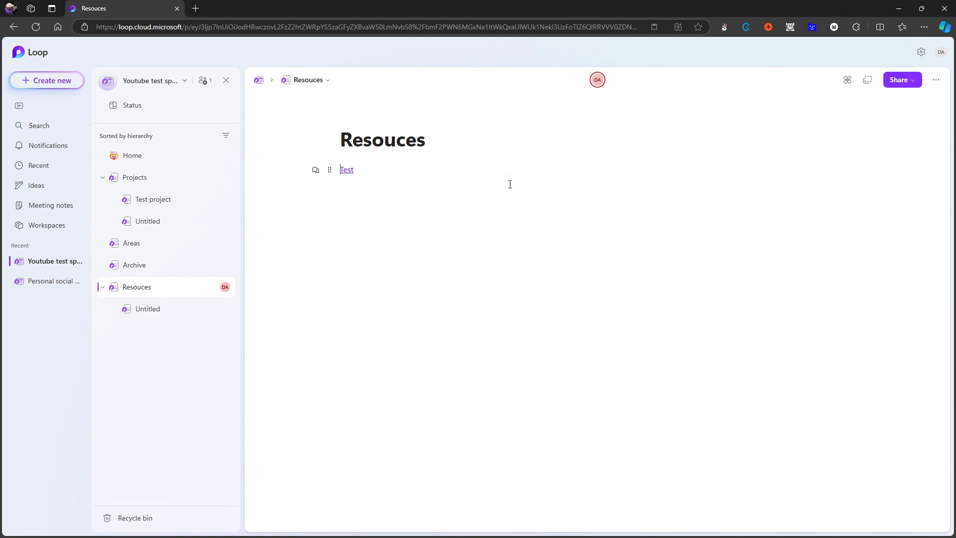
Insert a level 3 collapsible heading titled "Things to do" above the Test link on the Resouces page.
type("/")
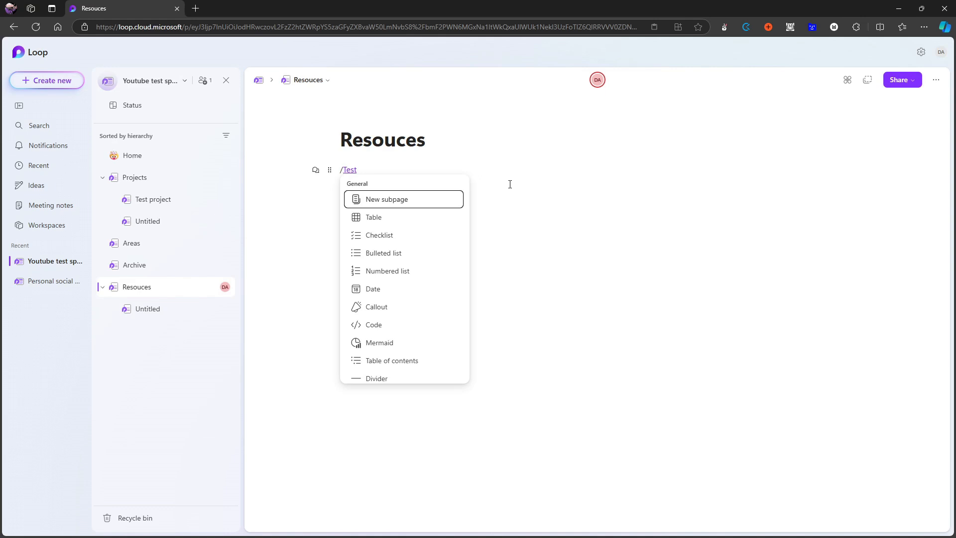
key("BackSpace")
key("Return")
key("Up")
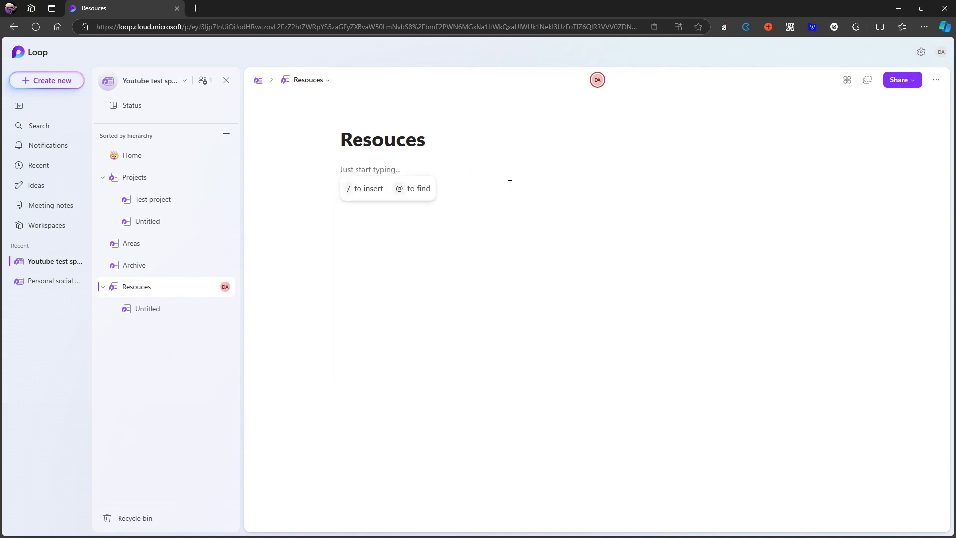
type("/")
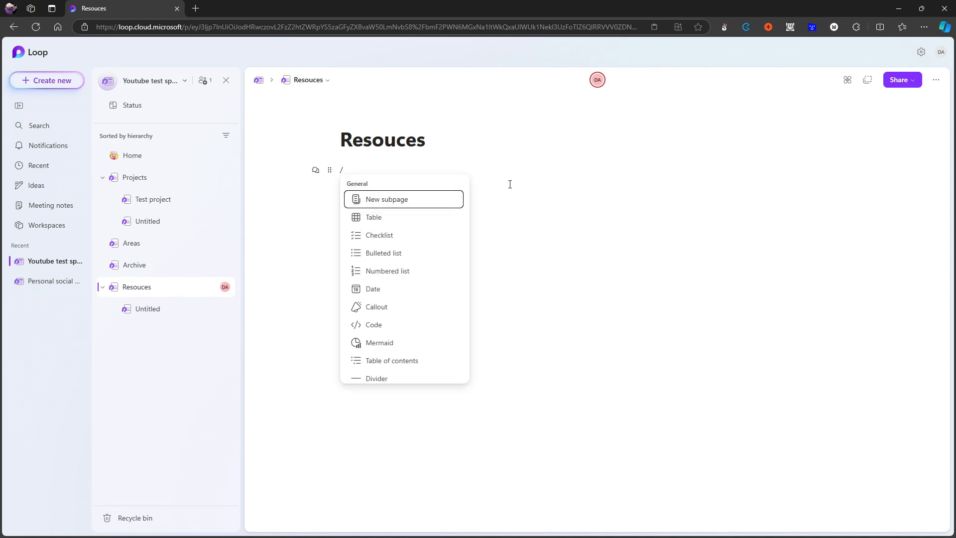
type("coll")
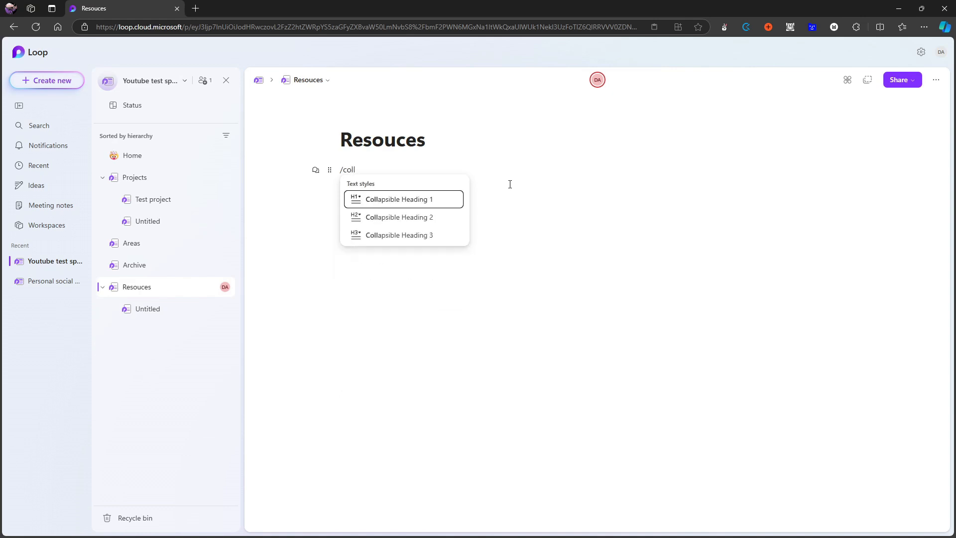
key("Down")
key("Down")
key("Return")
type("T")
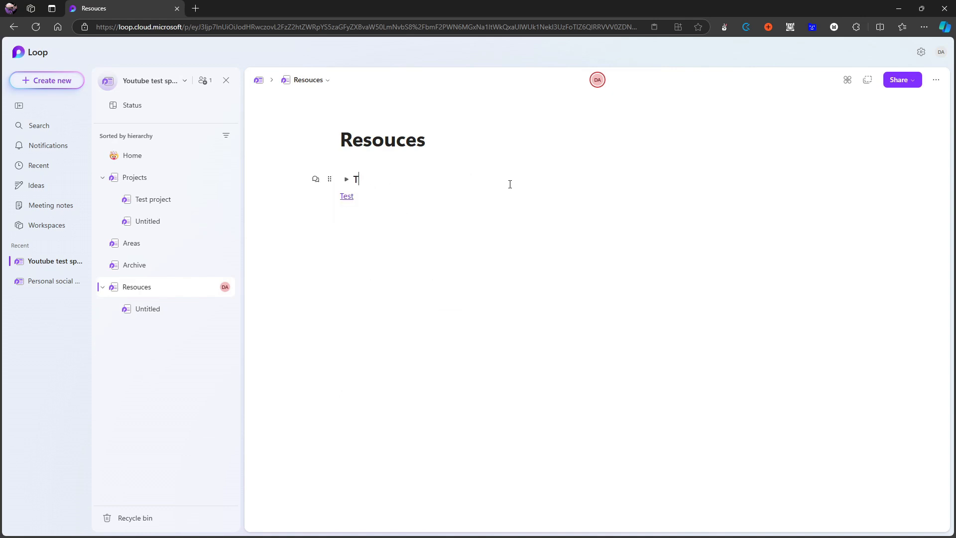
type("hings to od")
key("BackSpace")
key("BackSpace")
type("do")
Move the Test link into the "Things to do" collapsible section and collapse the section.
left_click(347, 181)
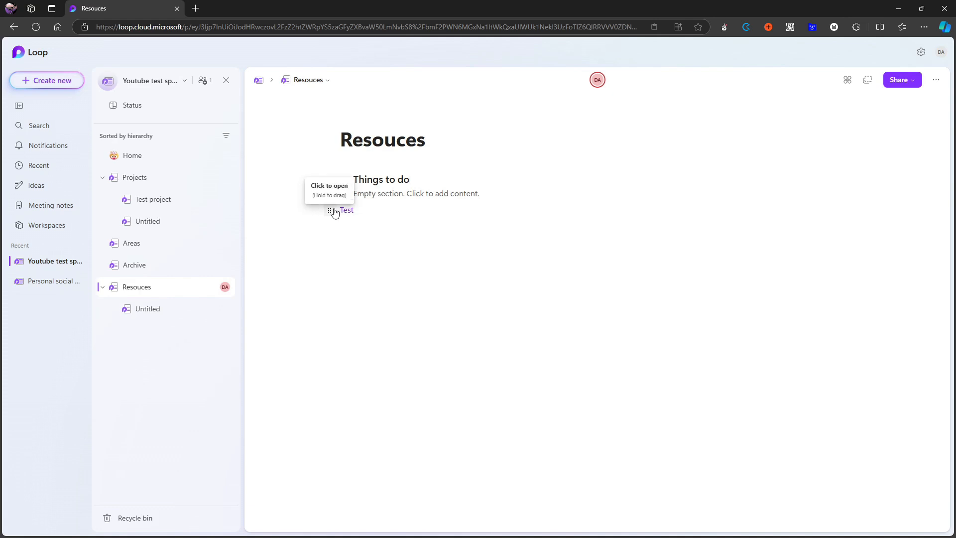
left_click_drag(331, 210, 348, 196)
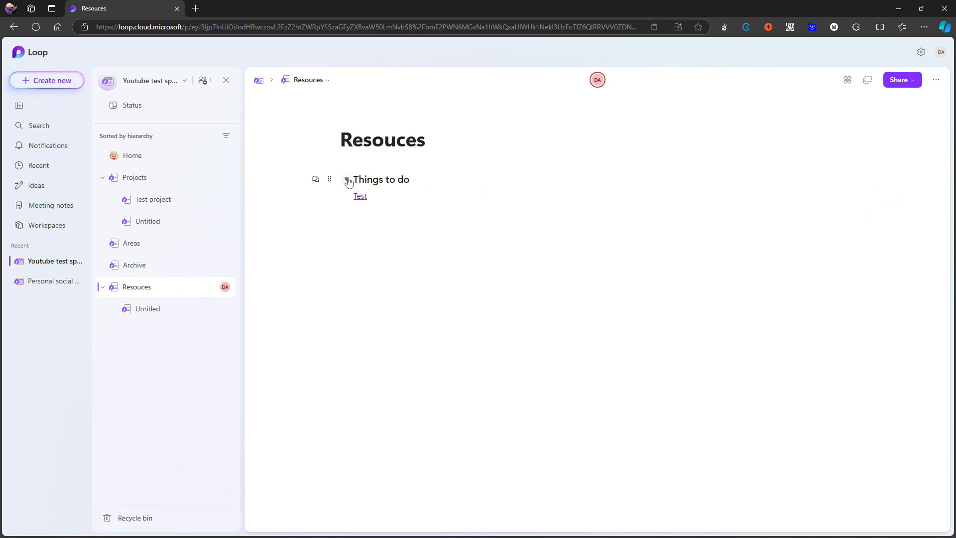
left_click(348, 179)
left_click(349, 179)
left_click(345, 180)
Insert a table of contents above the "Things to do" heading and follow its entry to that heading.
key("Return")
key("Up")
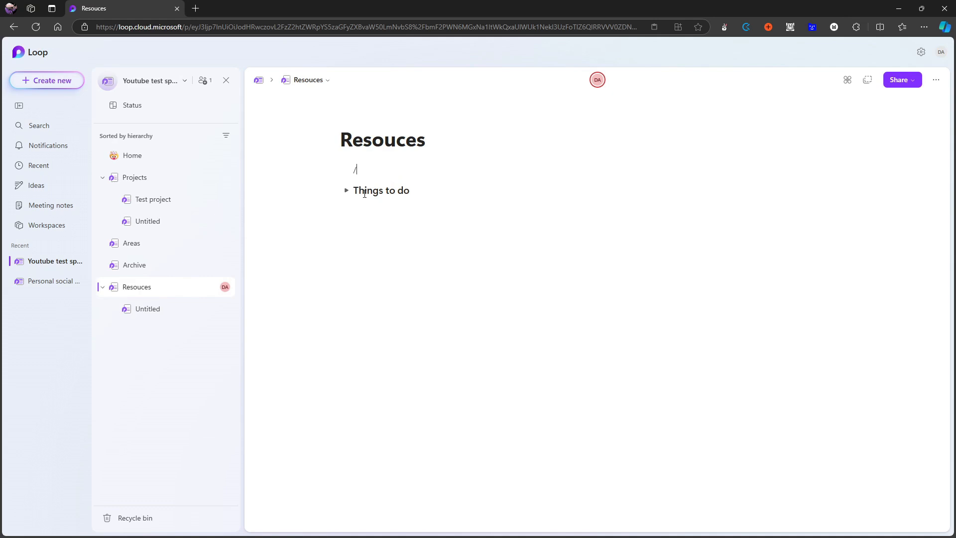
type("/")
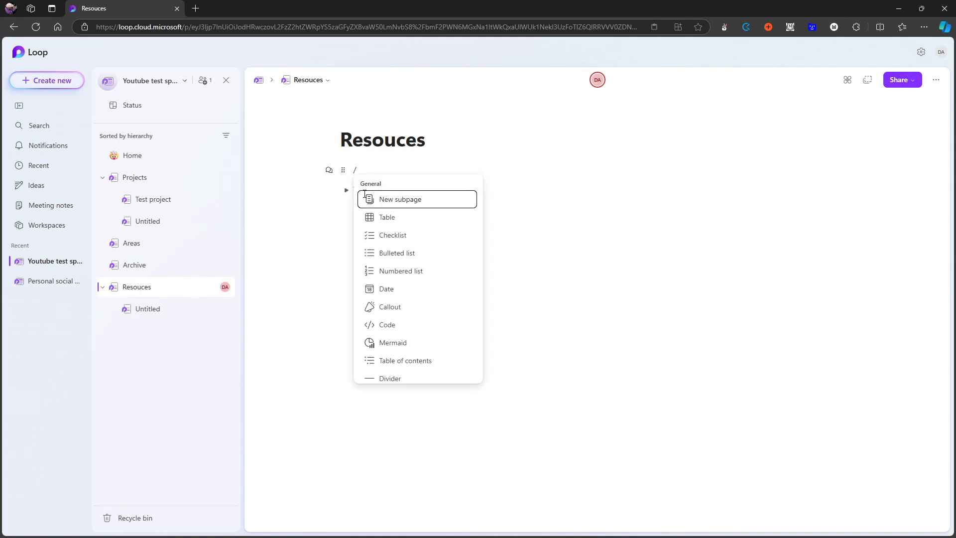
type("t")
key("Down")
key("Return")
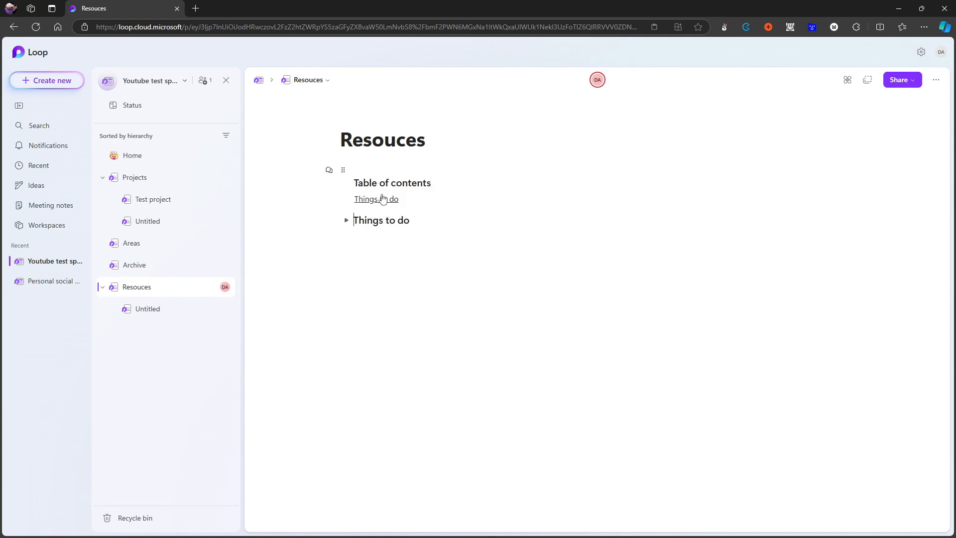
left_click(383, 200)
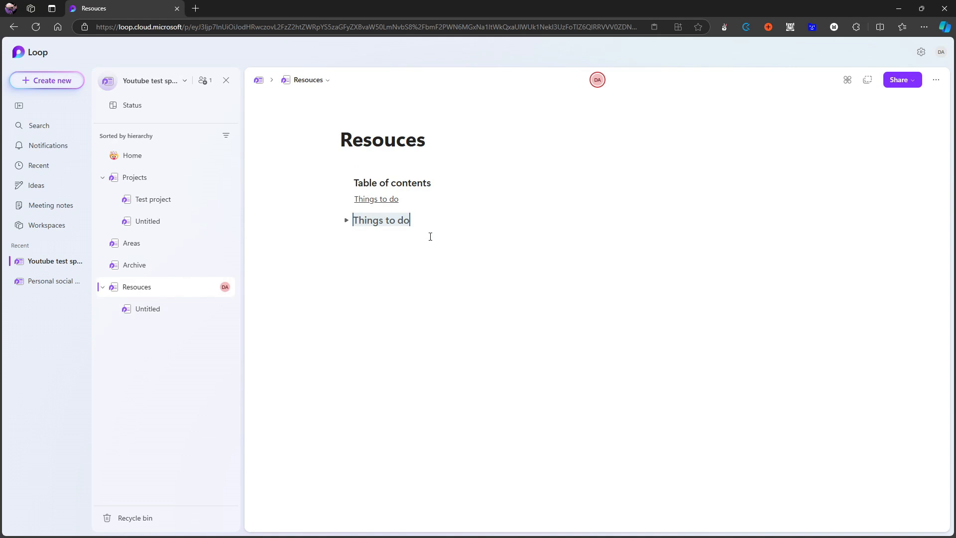
left_click(384, 255)
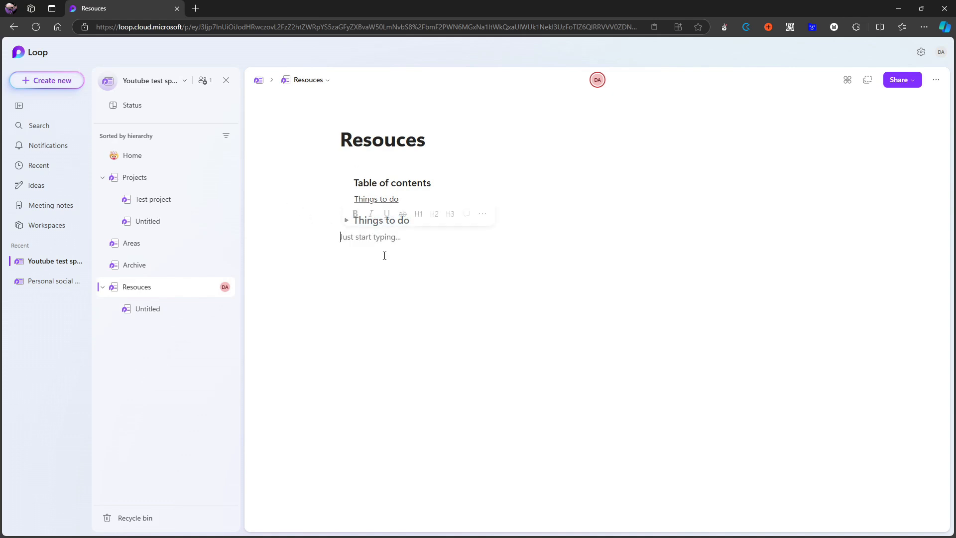
Create a subpage titled "Pour media" from the Areas page.
left_click(103, 288)
left_click(131, 243)
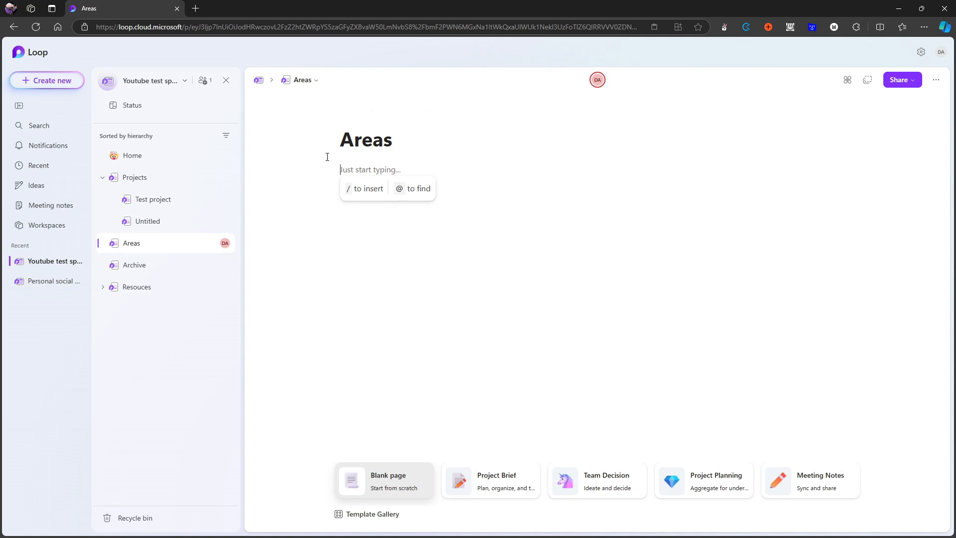
type("/")
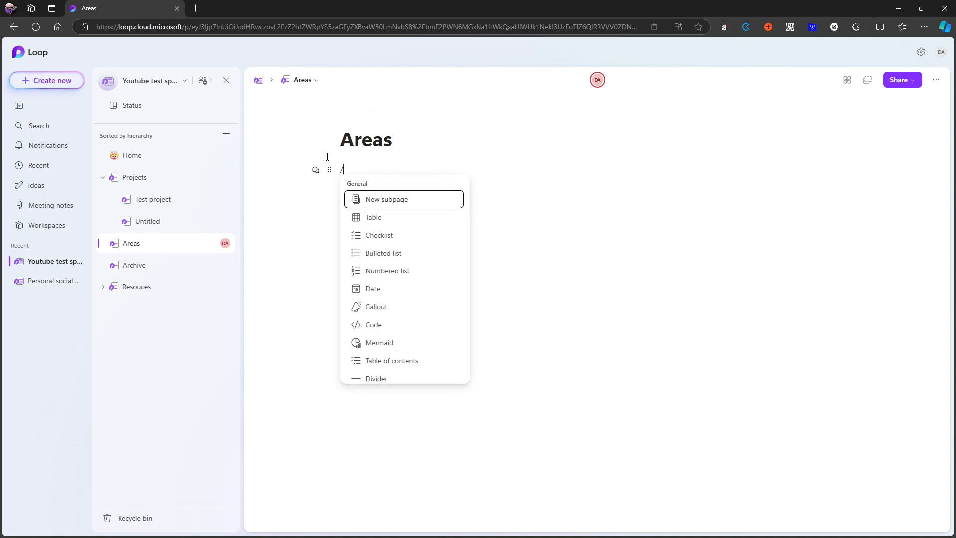
type("new")
key("Return")
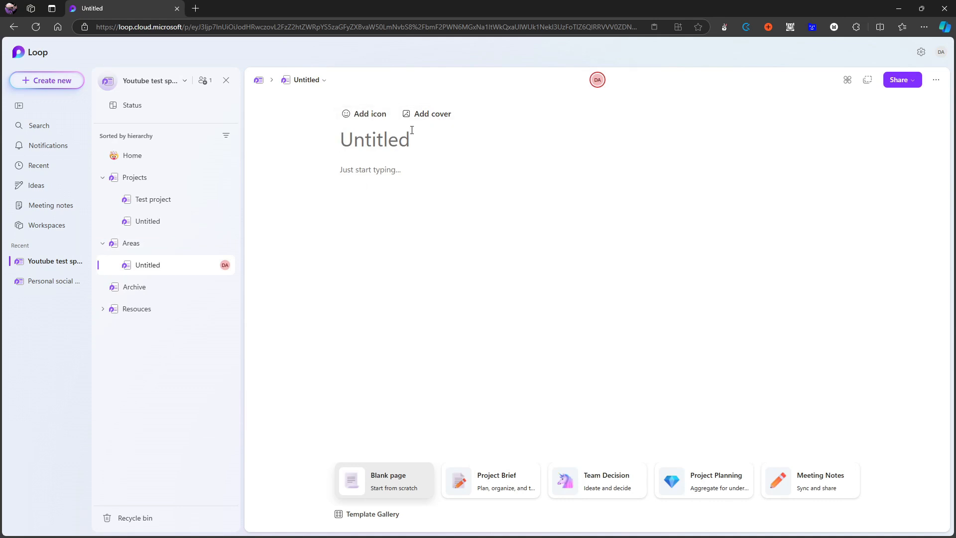
type("Pour")
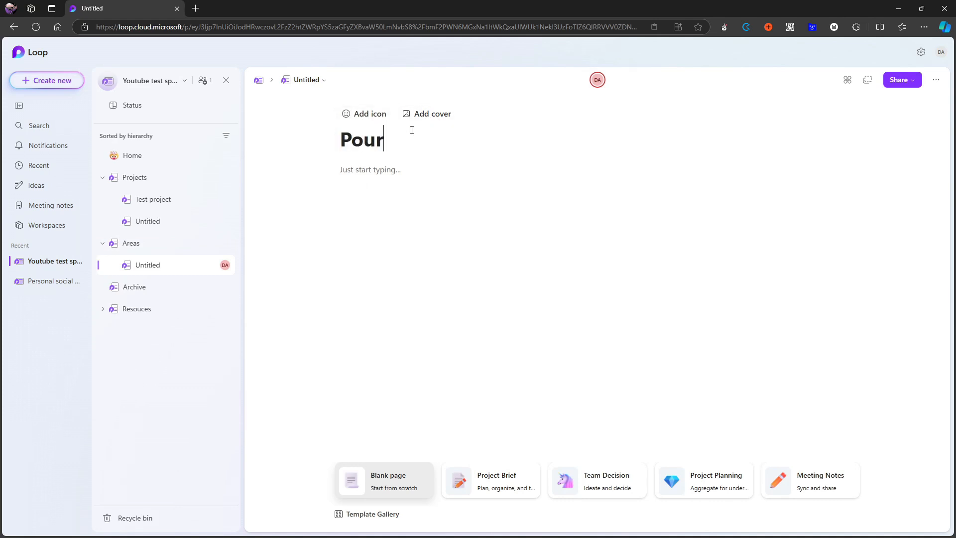
type(" media")
Review the Areas, Archive and Resouces pages, and open the Pour media page from its link preview in Areas.
left_click(120, 243)
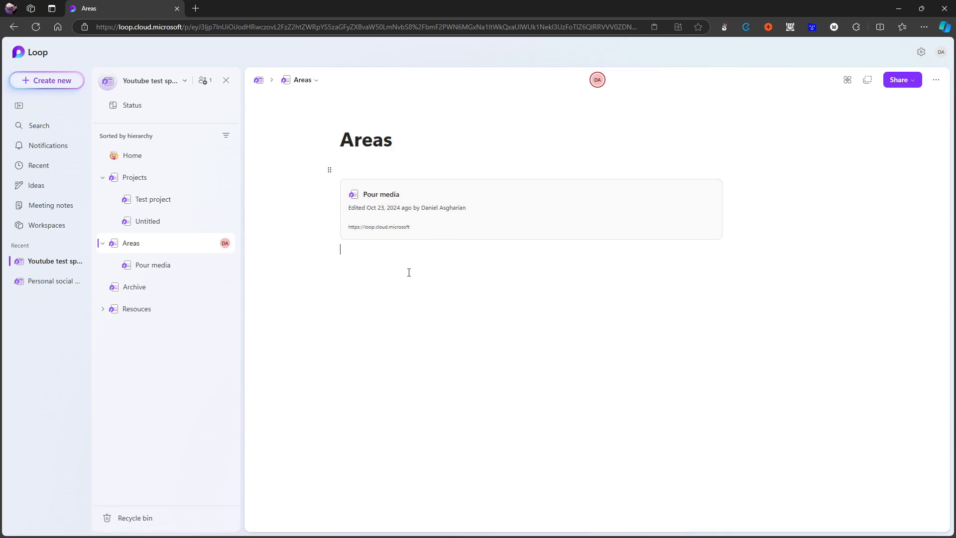
left_click(150, 289)
left_click(149, 310)
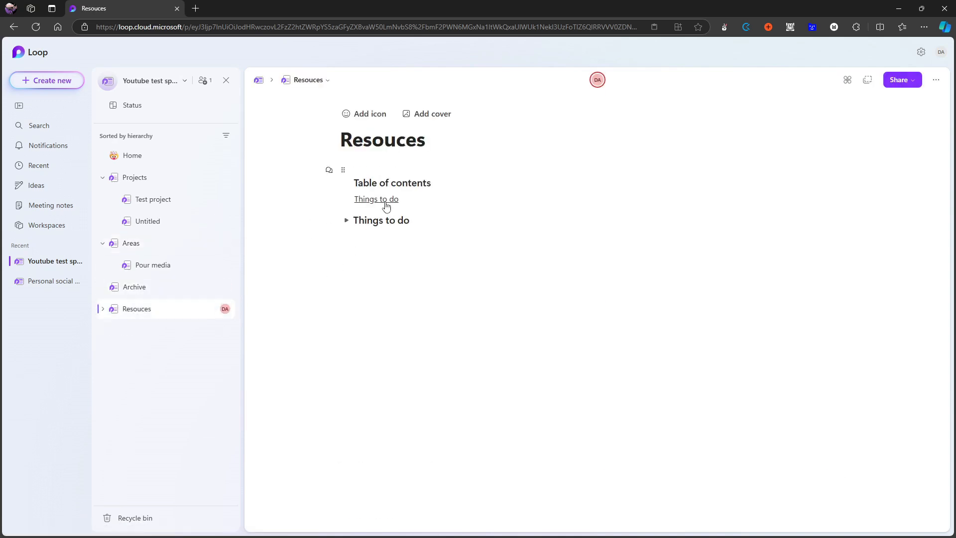
left_click(347, 222)
left_click(160, 245)
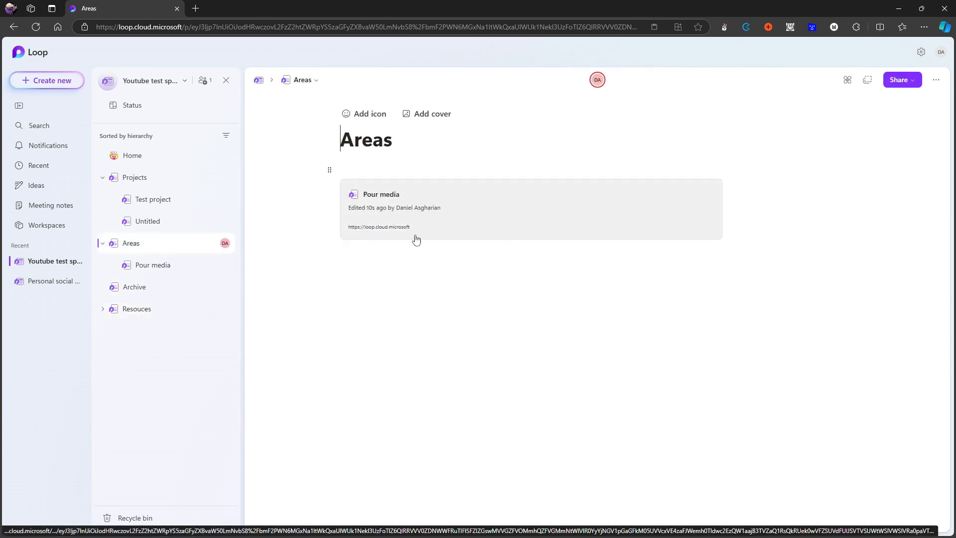
right_click(396, 227)
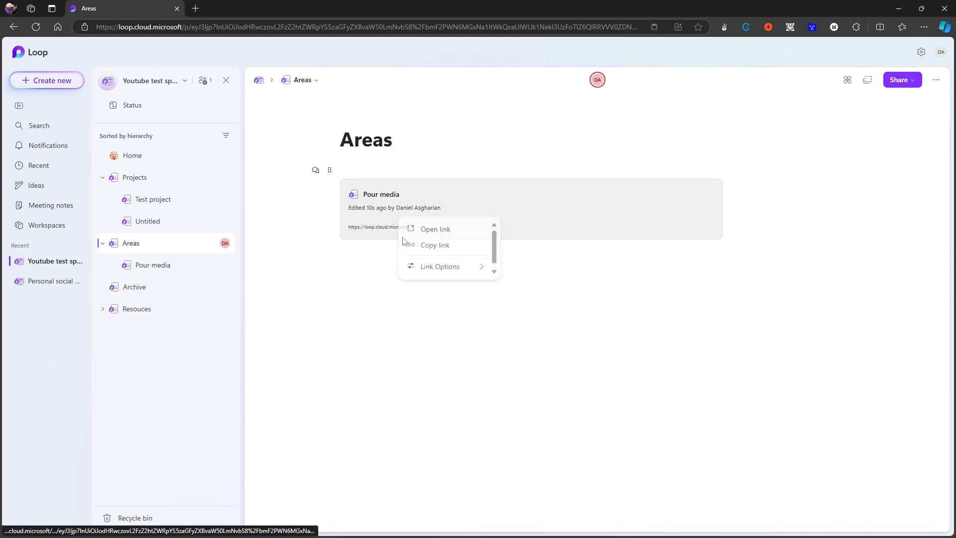
left_click(362, 259)
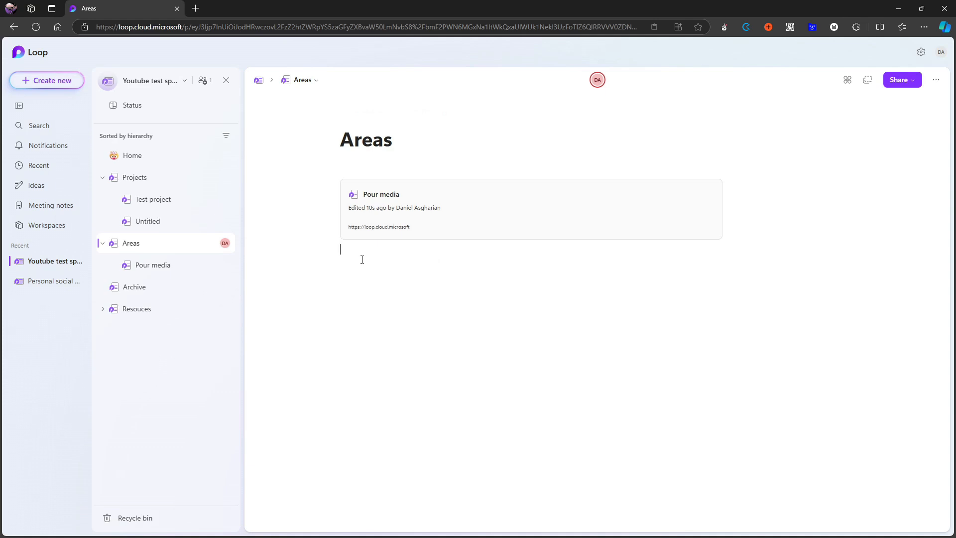
left_click(388, 195)
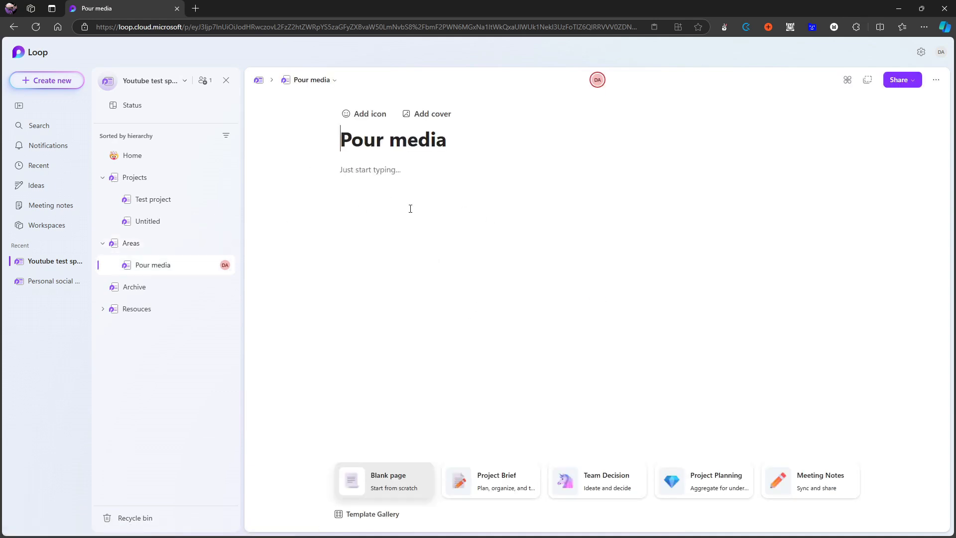
left_click(404, 177)
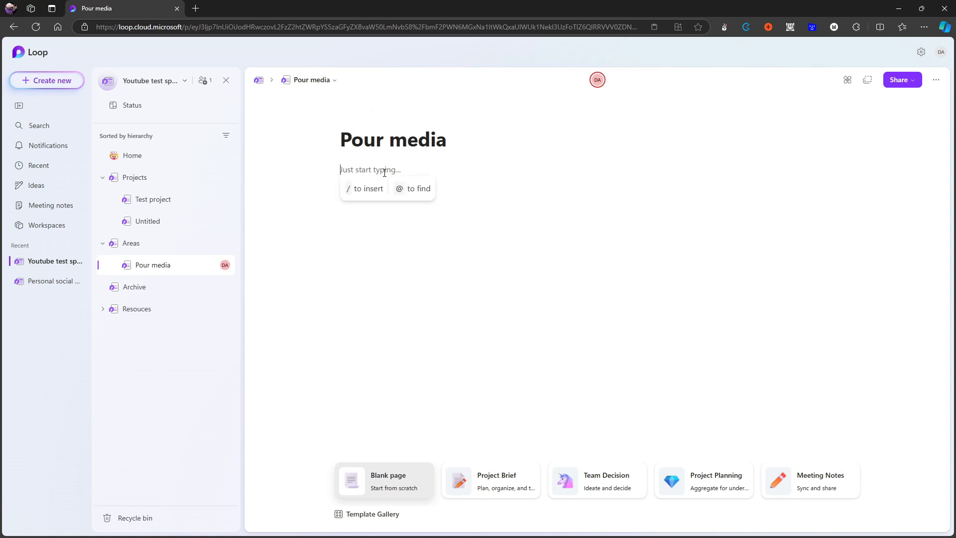
Copy the First project link from the Projects table and paste it into the body of the Pour media page.
left_click(160, 199)
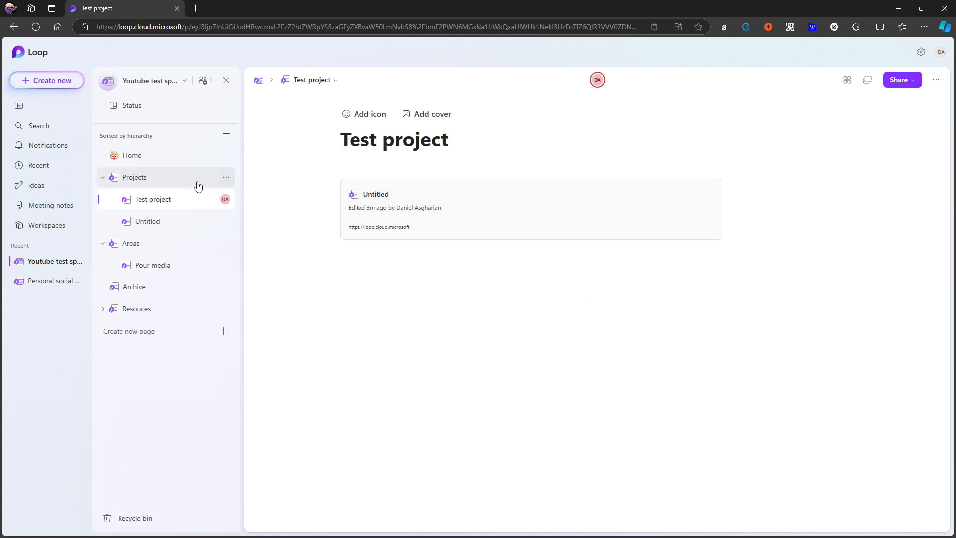
left_click(149, 178)
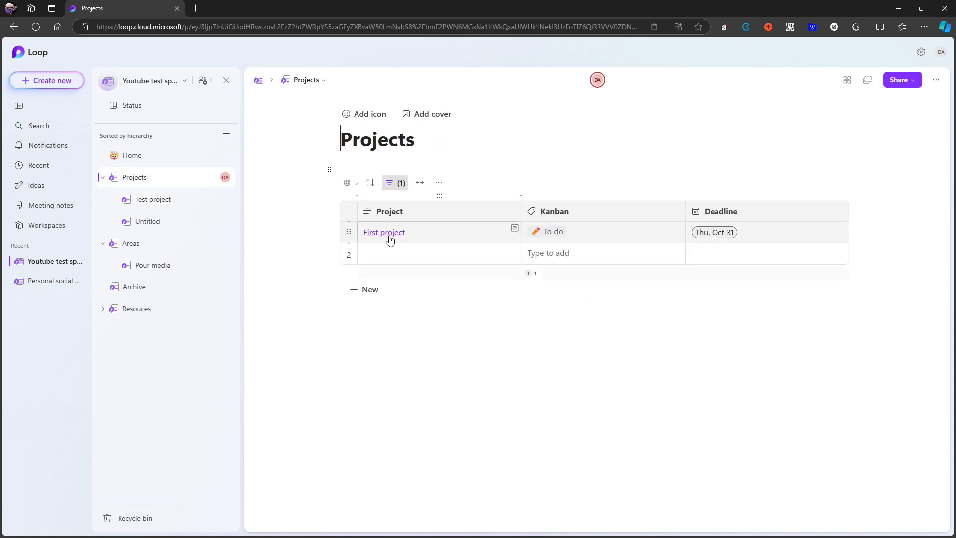
right_click(391, 234)
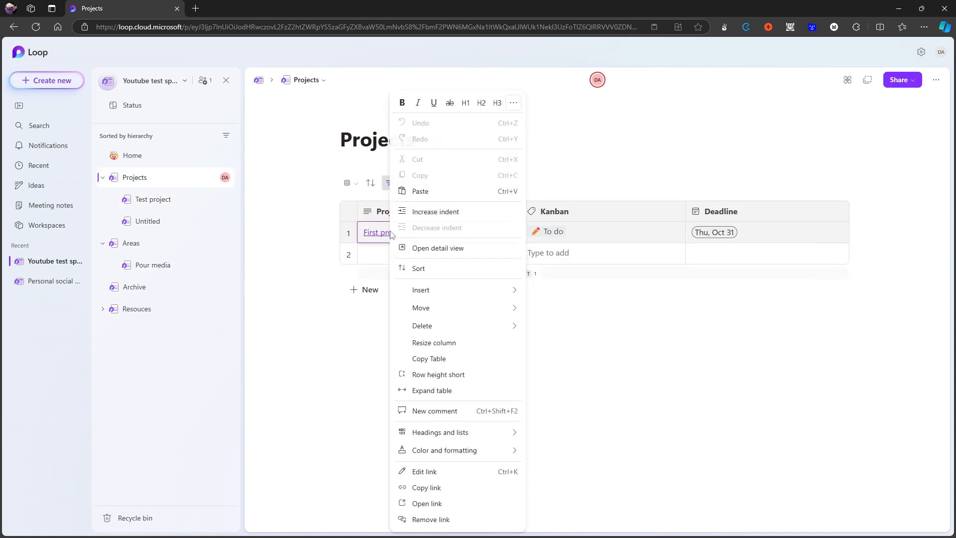
left_click(468, 490)
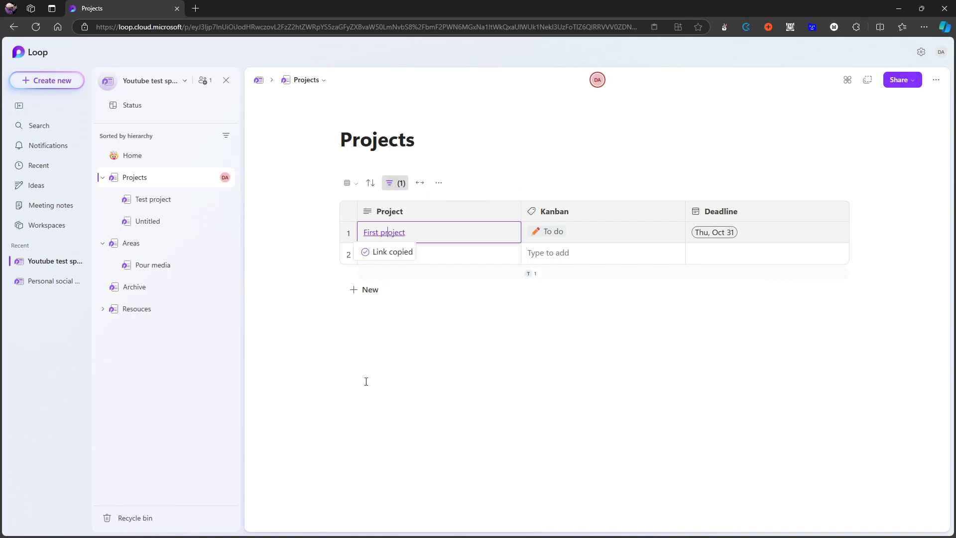
left_click(153, 265)
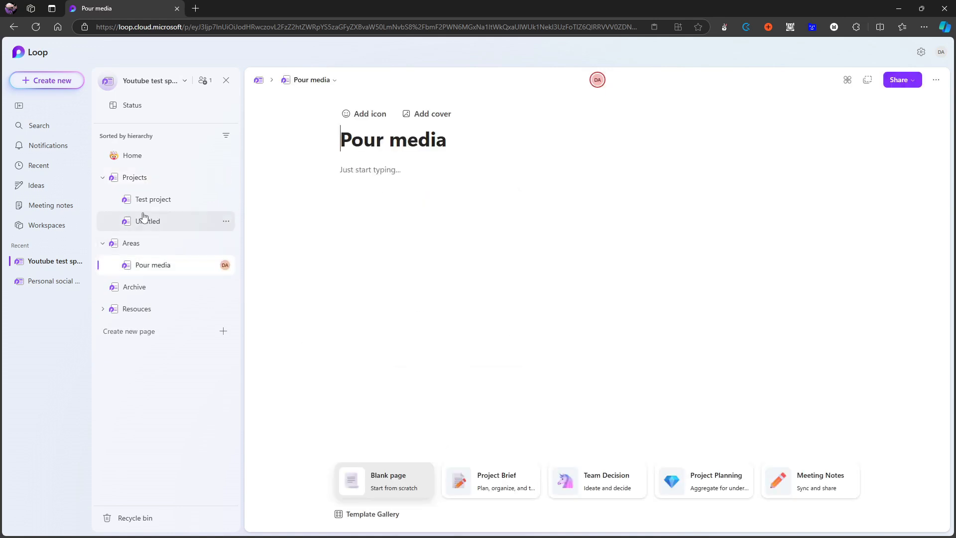
left_click(378, 169)
key("ctrl+v")
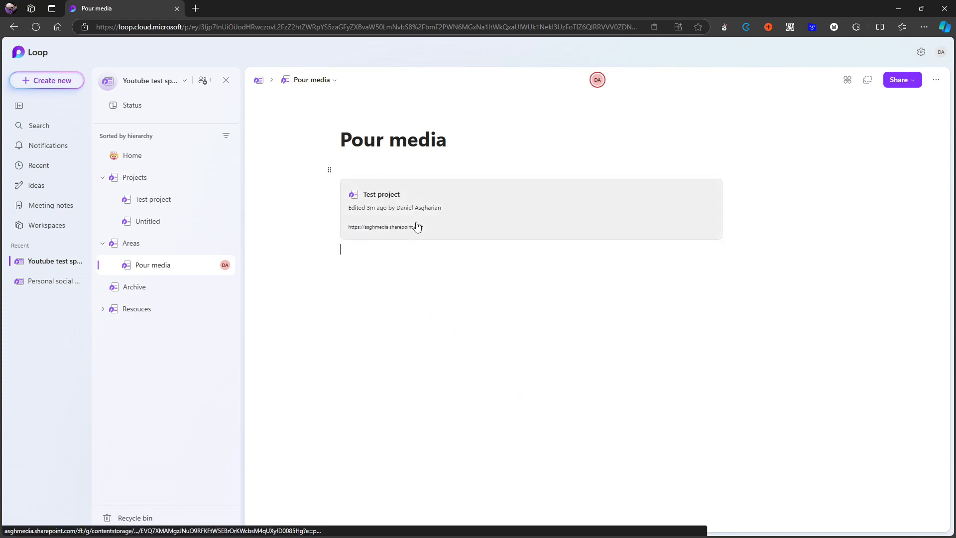
Revert the pasted project preview on the Pour media page to a plain URL and delete it.
key("ctrl+z")
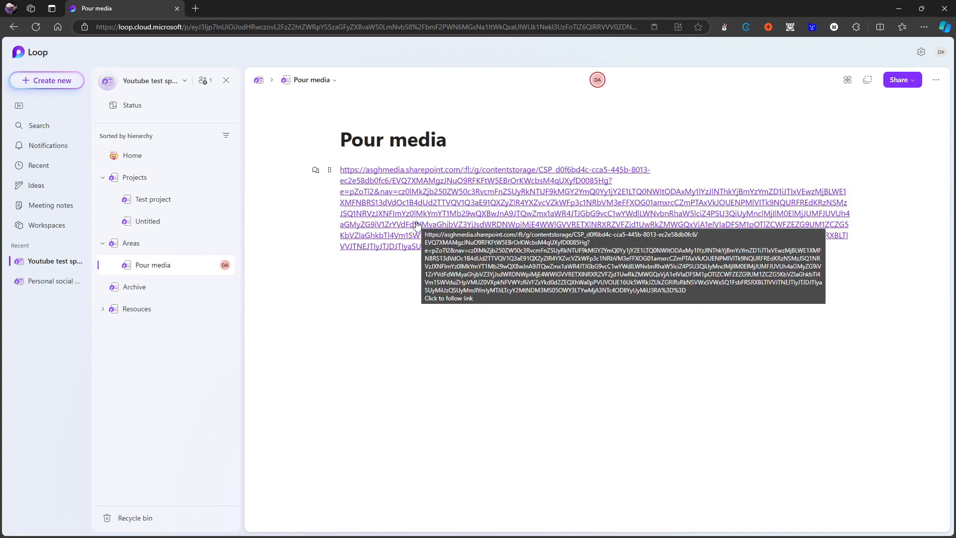
right_click(410, 215)
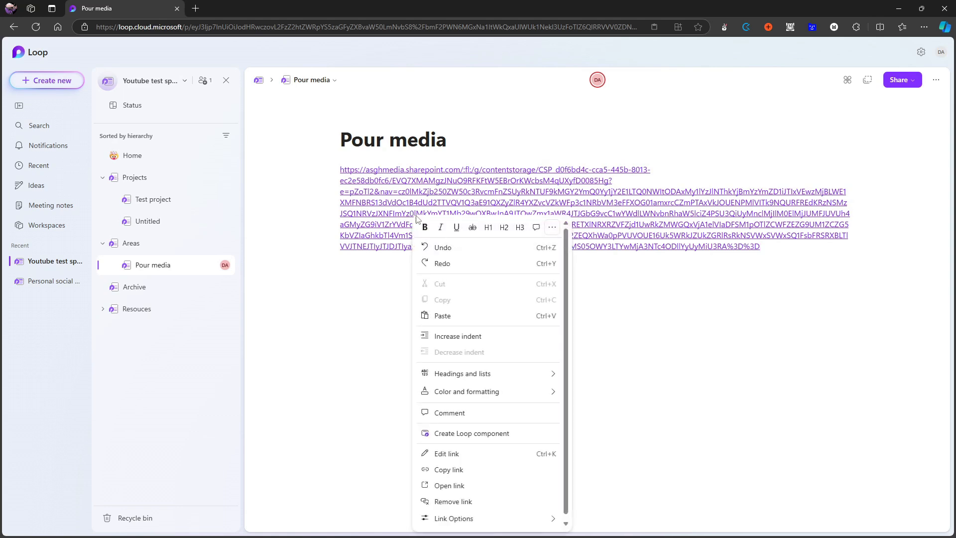
left_click(815, 265)
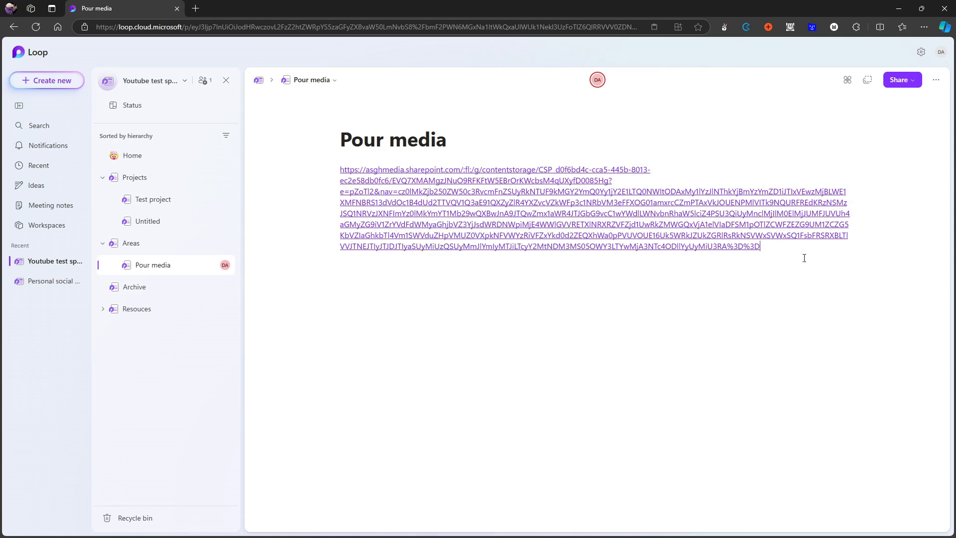
left_click_drag(804, 256, 329, 172)
left_click_drag(772, 248, 343, 169)
key("BackSpace")
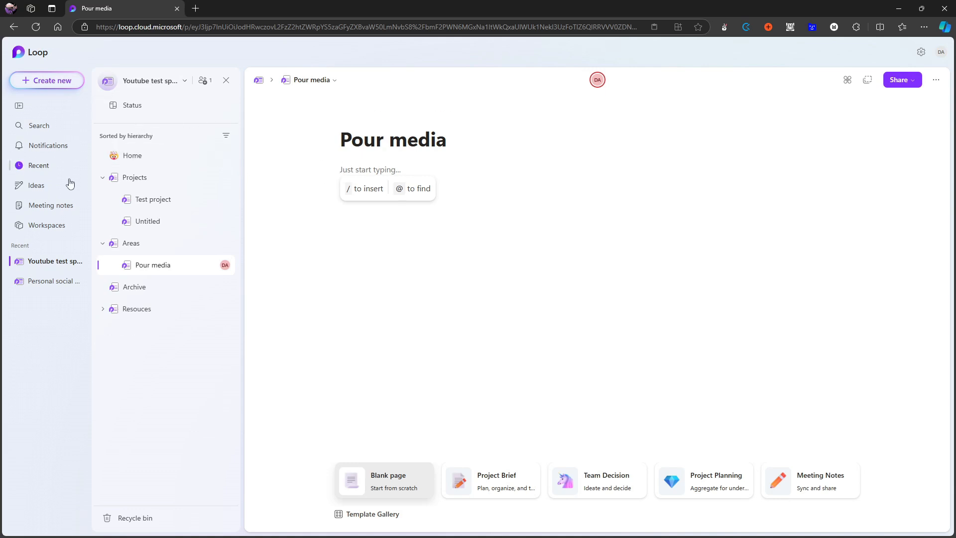
View the list of workspaces and the meeting notes.
left_click(59, 225)
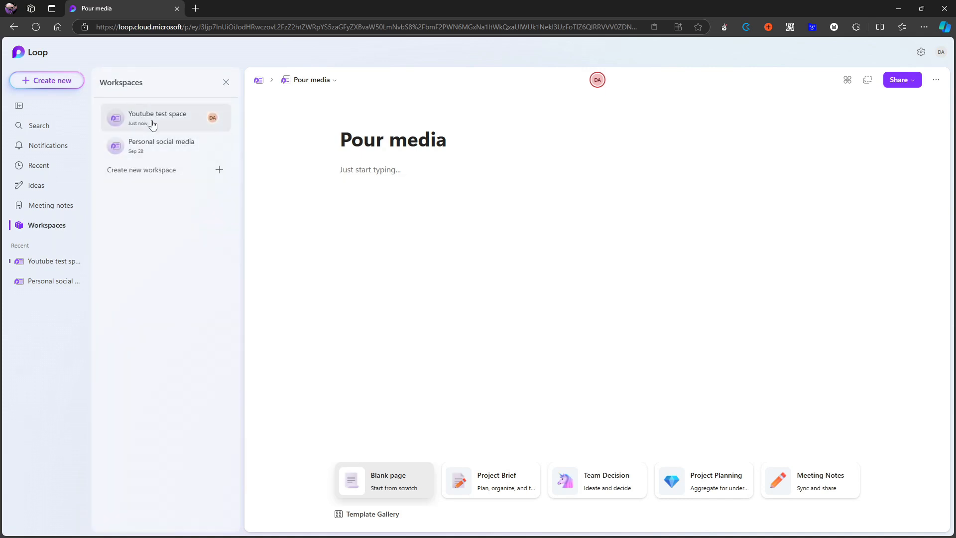
left_click(65, 203)
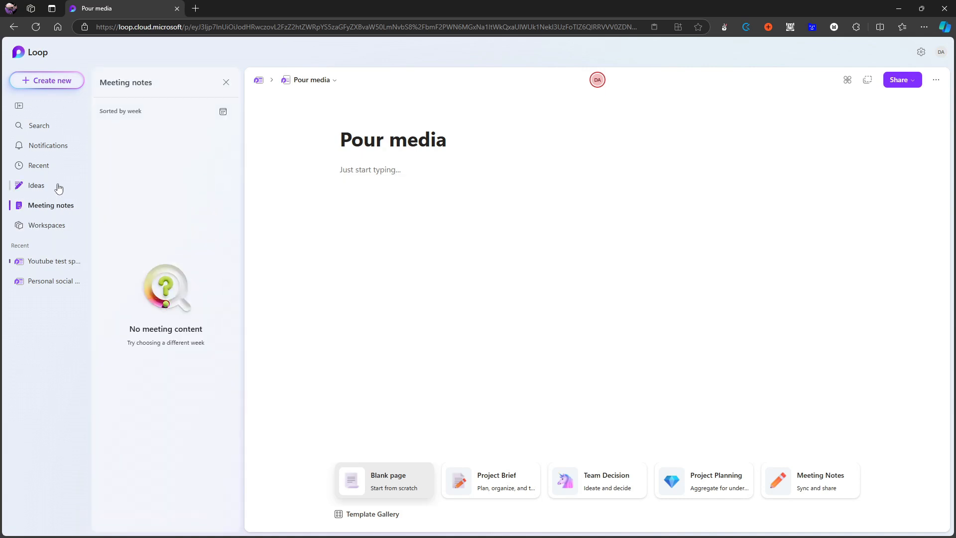
Review the loop video and Inbox pages stored under Ideas.
left_click(52, 184)
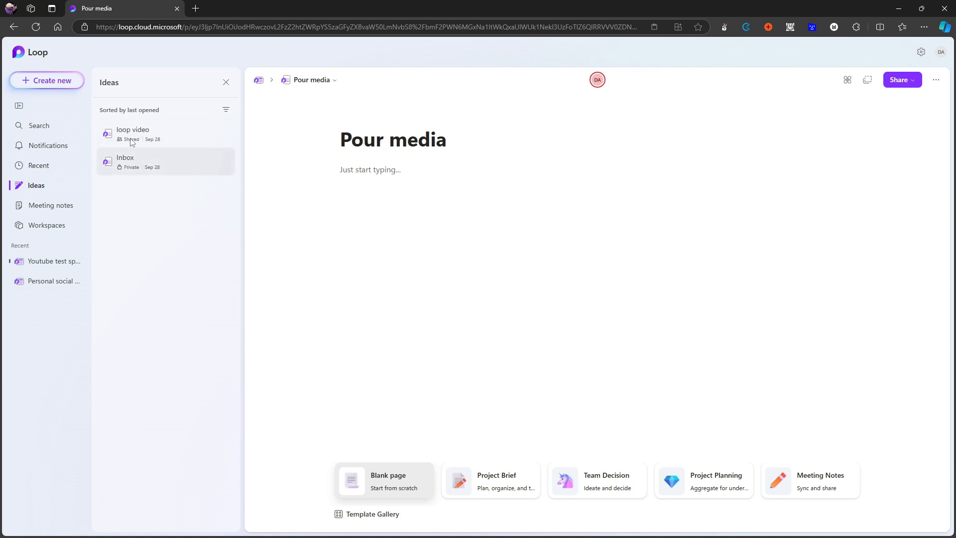
left_click(151, 134)
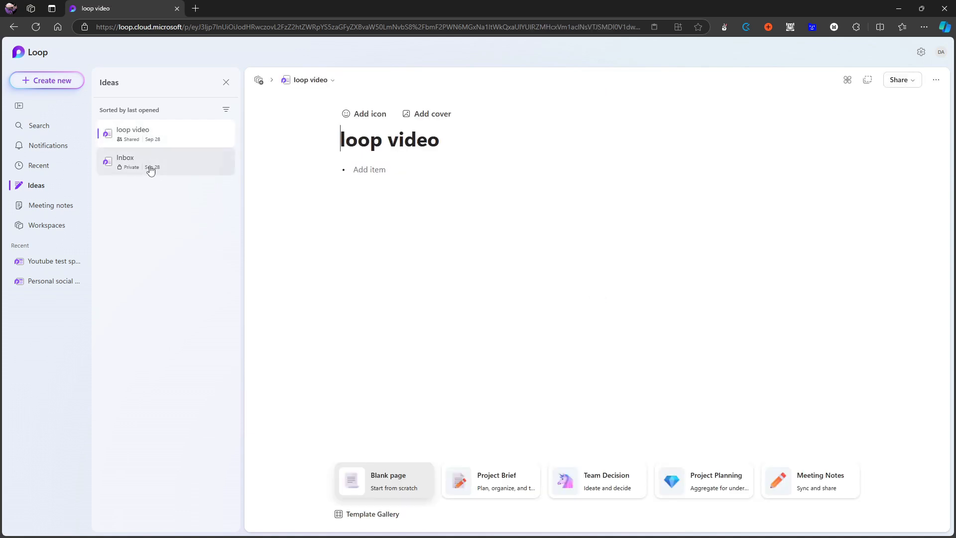
left_click(152, 167)
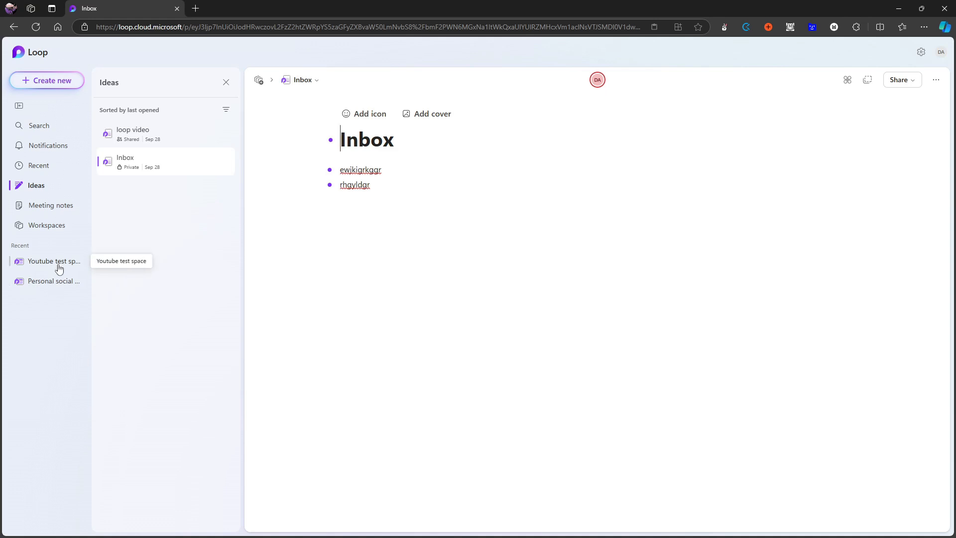
Check the notifications, and view the page lists of the Personal social and Youtube test space workspaces.
left_click(48, 148)
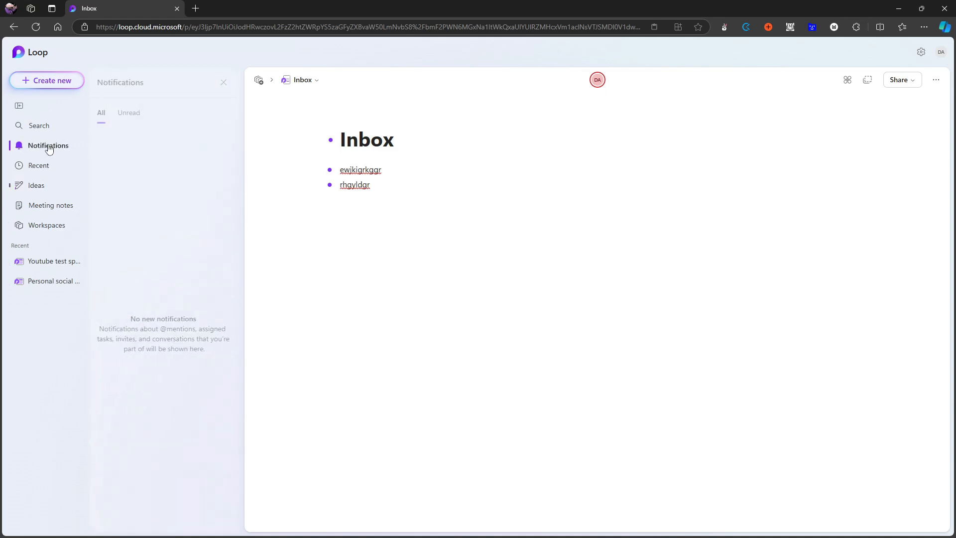
left_click(56, 280)
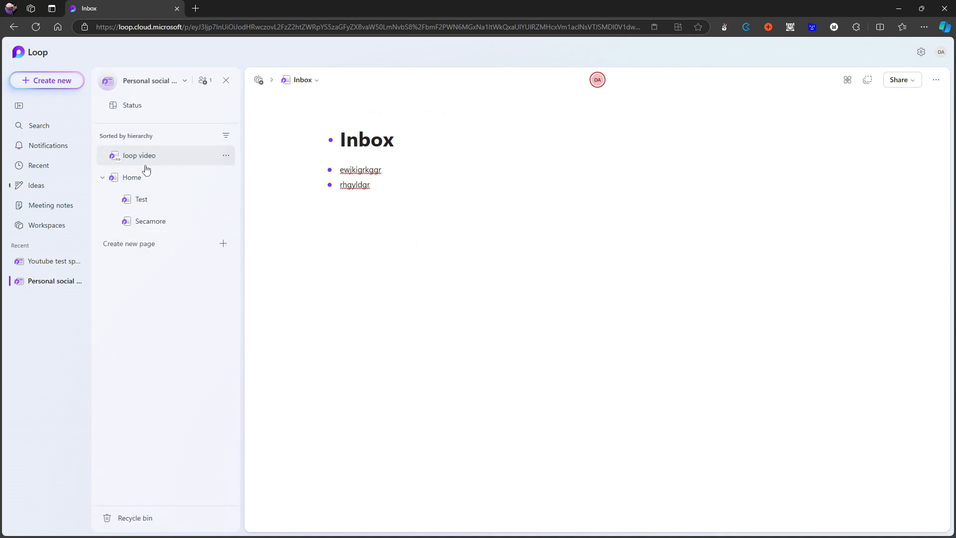
left_click(35, 261)
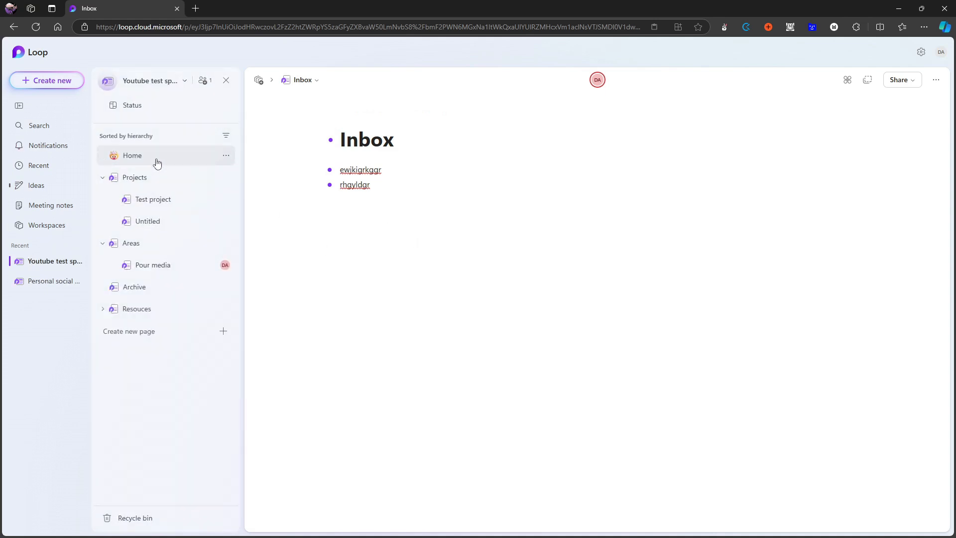
Insert a mention of the suggested person in the body of the Home page and delete it.
left_click(154, 158)
left_click(393, 352)
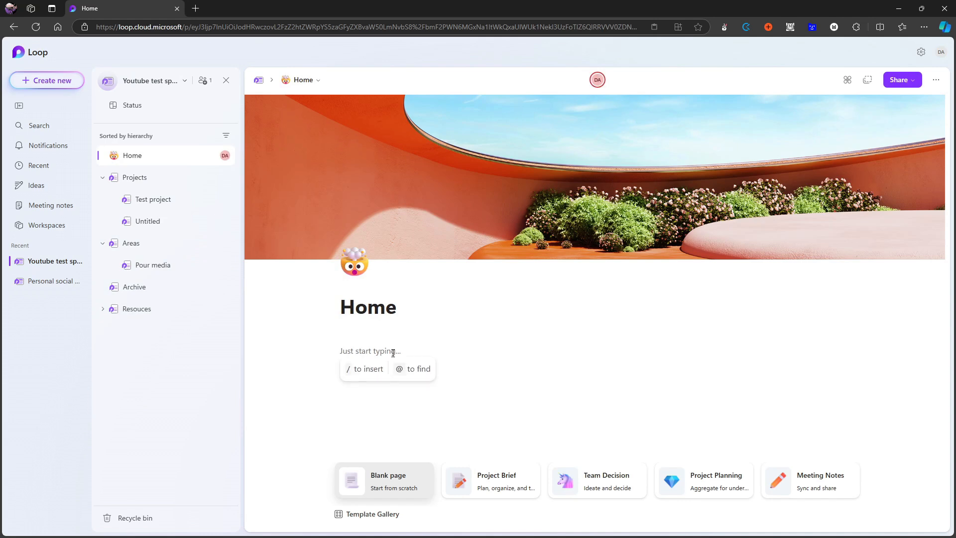
type("@")
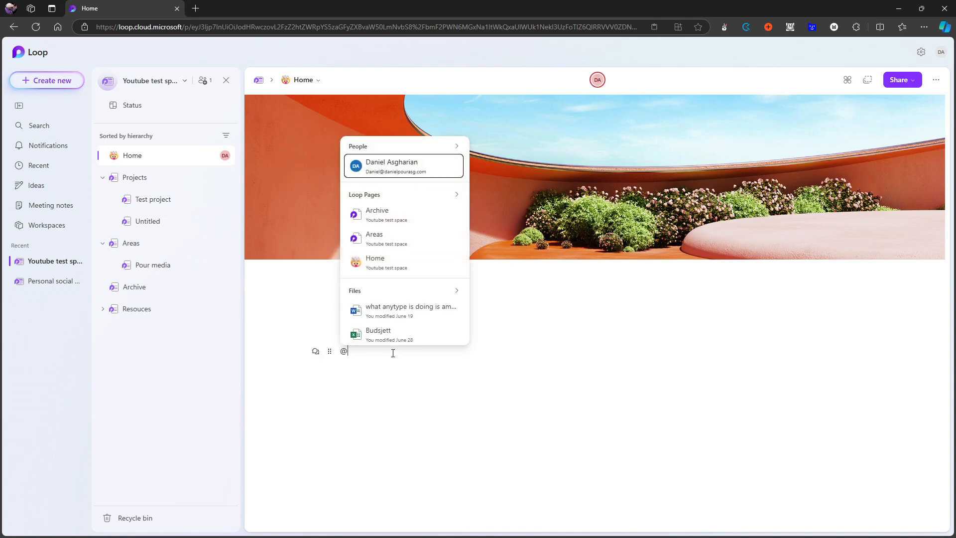
key("Return")
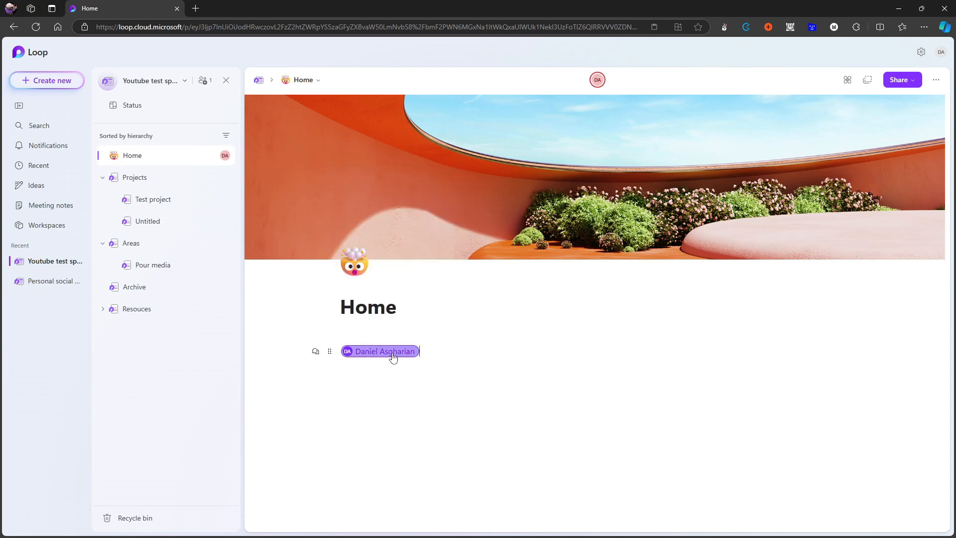
key("BackSpace")
key("BackSpace")
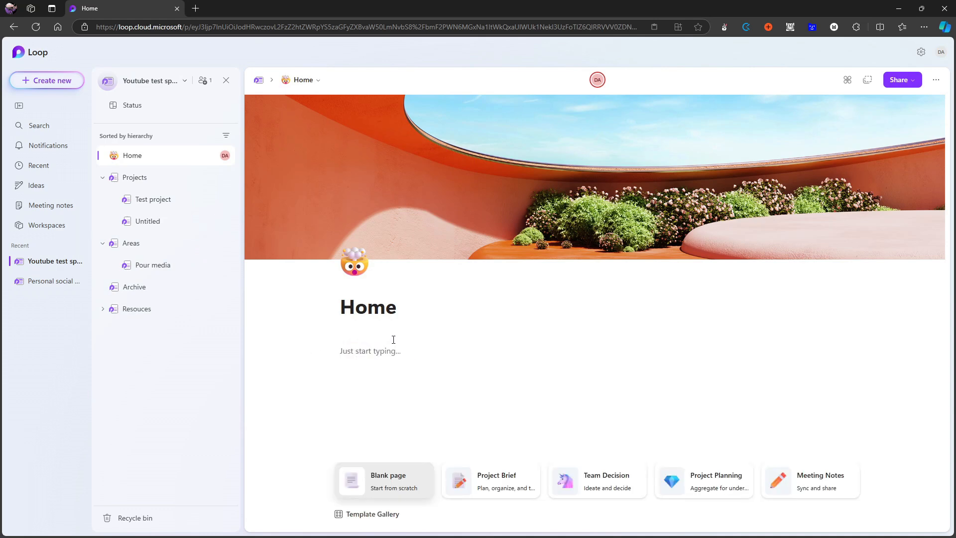
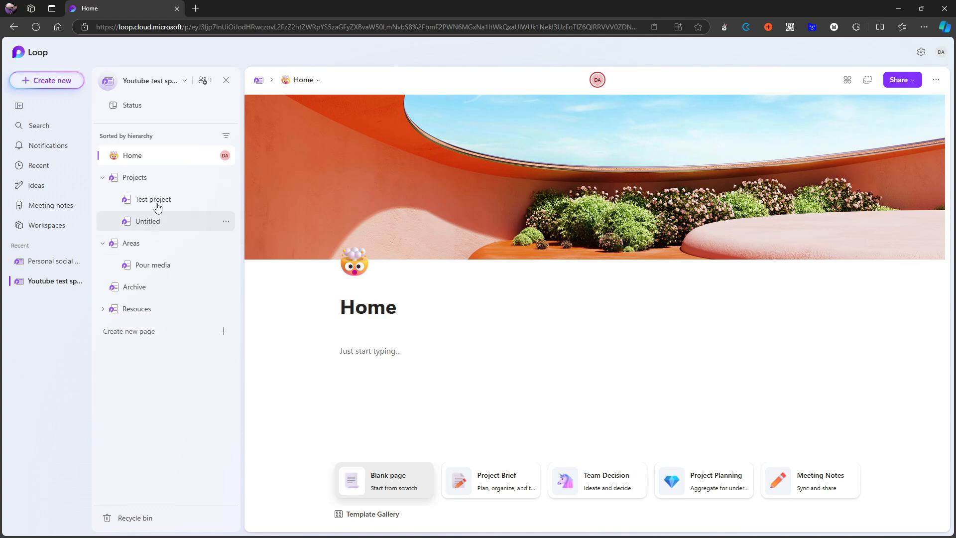
Insert a Task list template into the body of the Home page.
type("/")
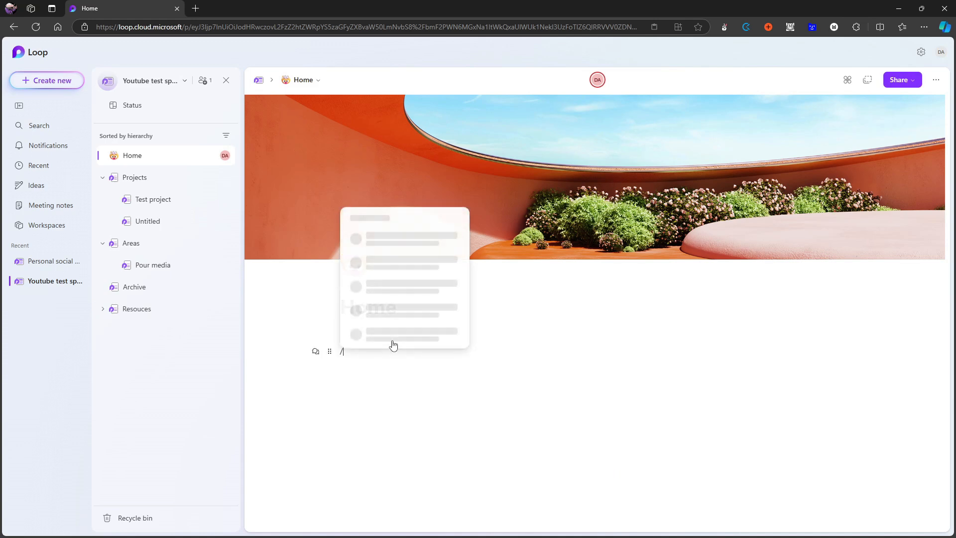
type("tabel")
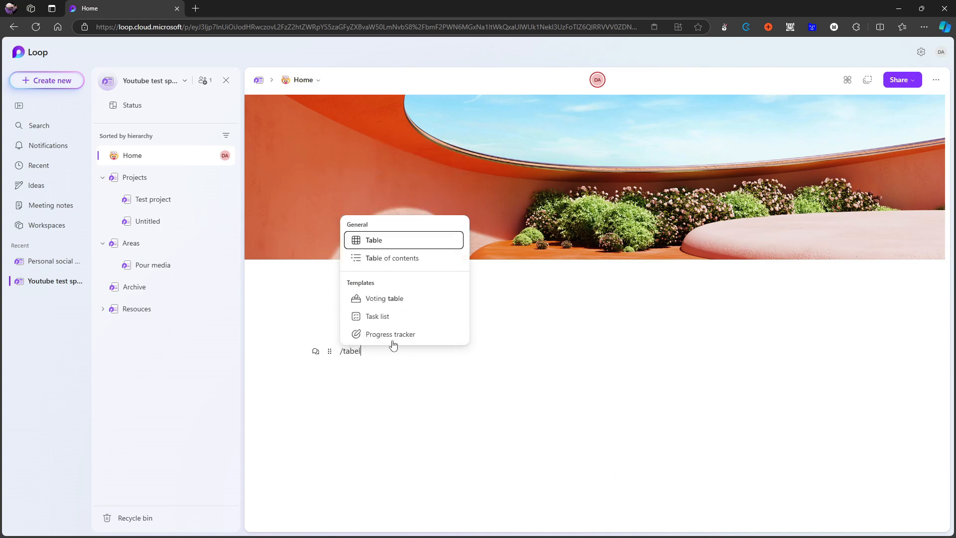
key("BackSpace")
key("Down")
key("Down")
key("Down")
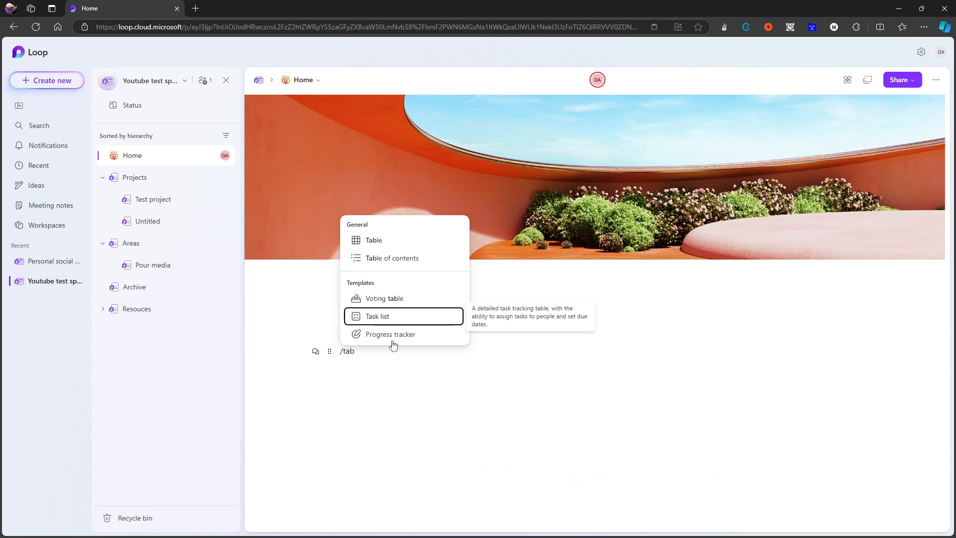
key("Return")
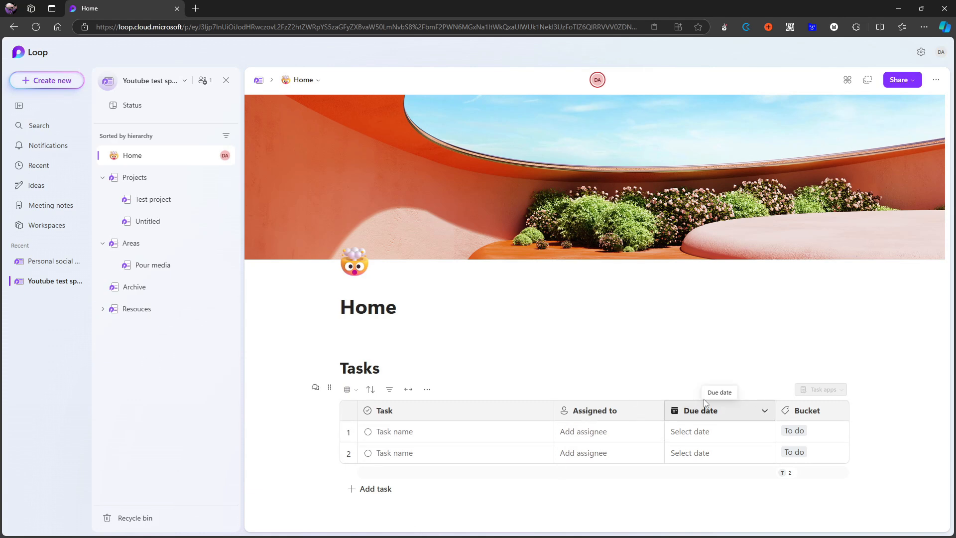
Name the first task Test task, assign it to the suggested person, and set its due date to tomorrow.
type("Test task")
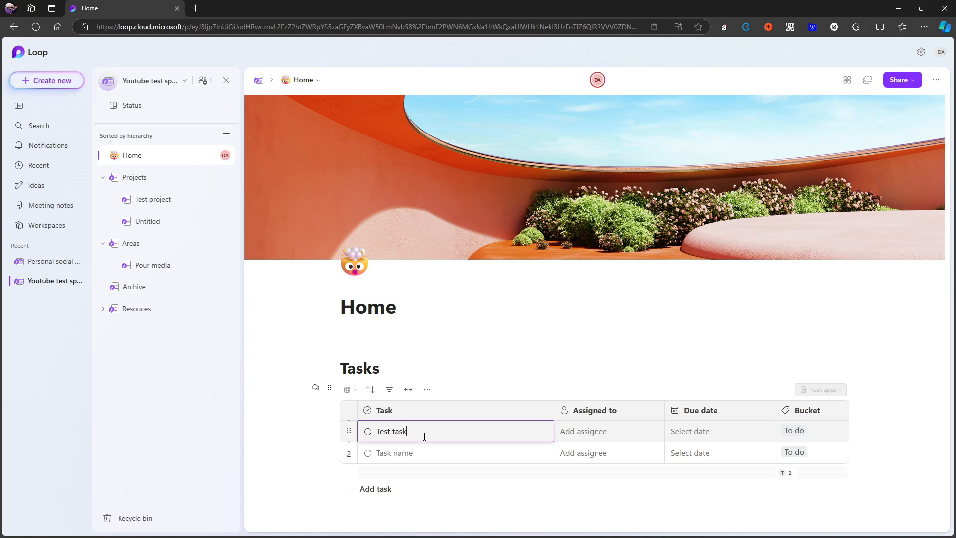
left_click(570, 431)
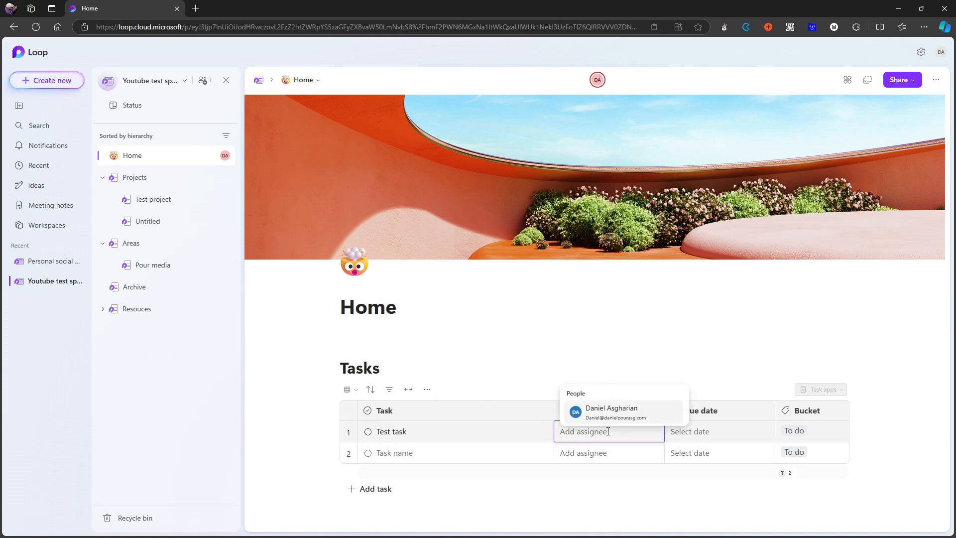
left_click(616, 413)
left_click(723, 434)
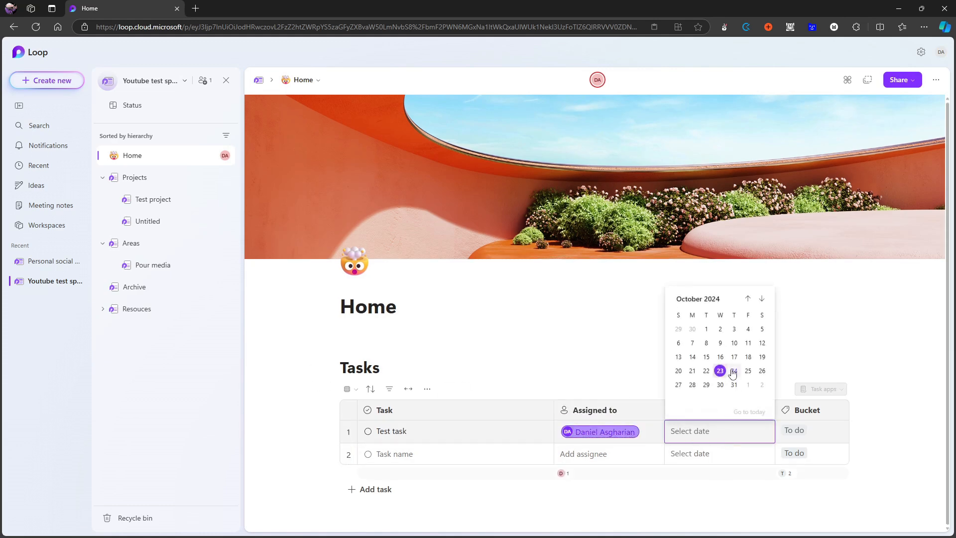
left_click(733, 381)
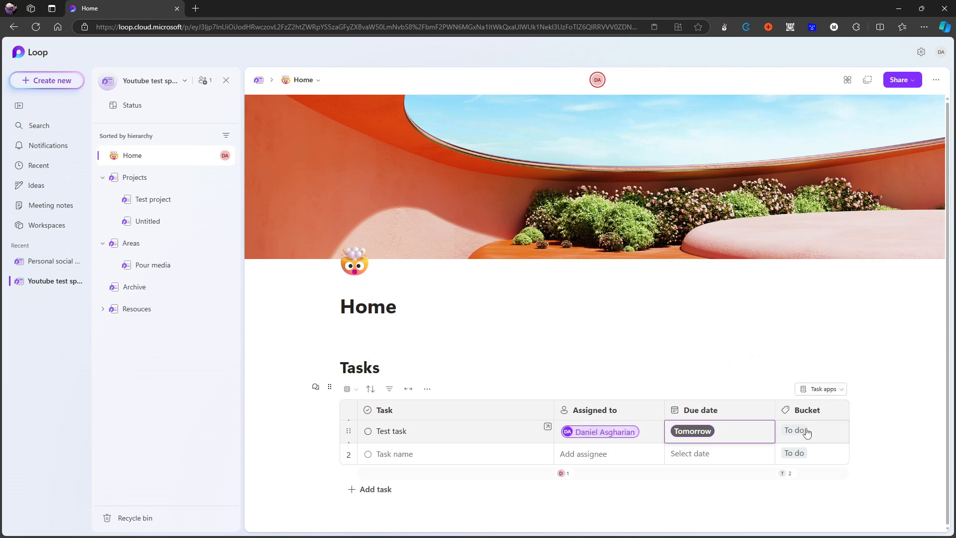
View the bucket options of the first task and the apps in which the task list can be opened.
left_click(806, 430)
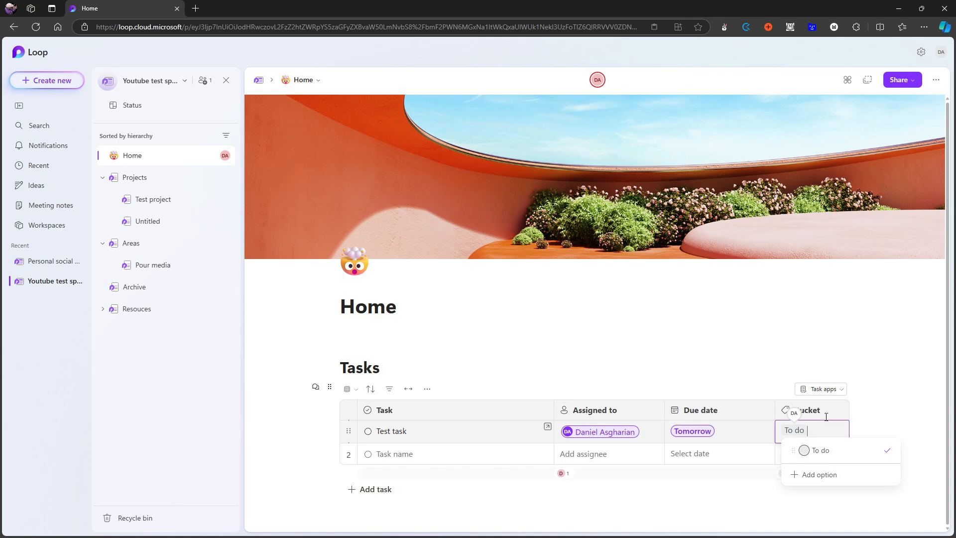
left_click(894, 414)
left_click(828, 391)
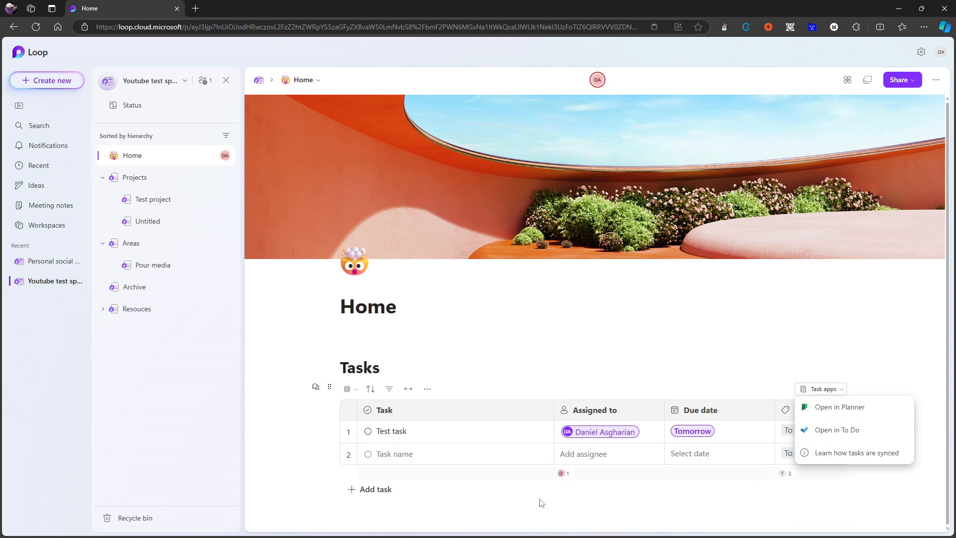
Insert a Kanban board template below the task list and move its first To do card to In progress.
left_click(528, 510)
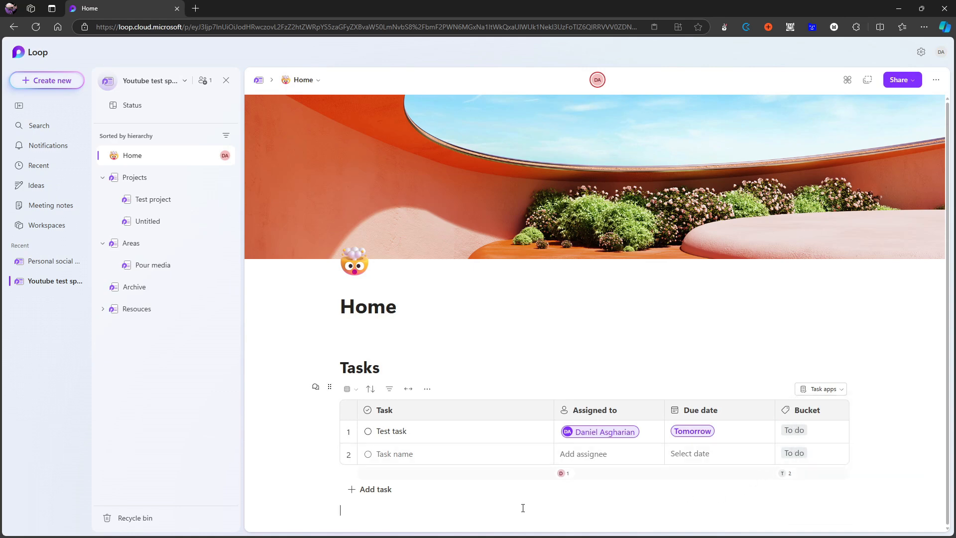
type("/")
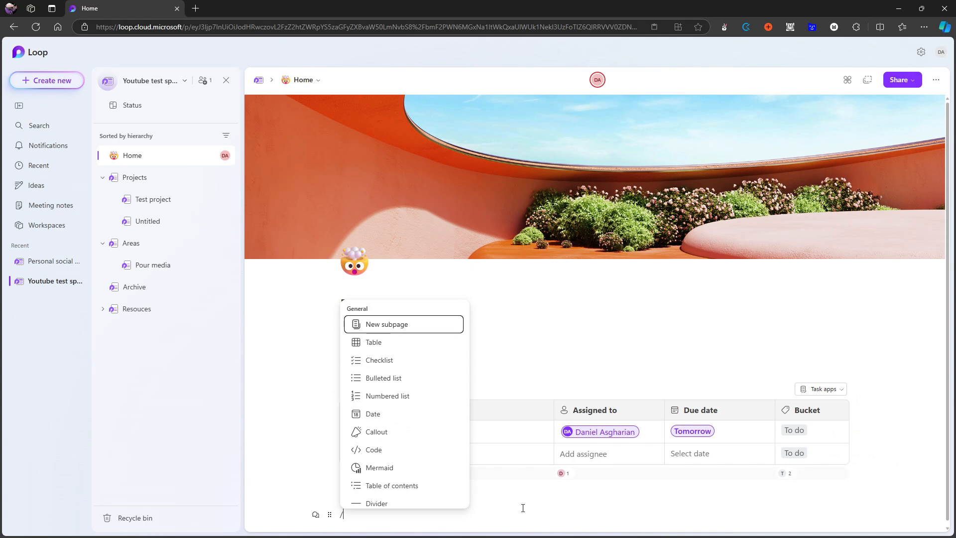
scroll(398, 445, "down", 3)
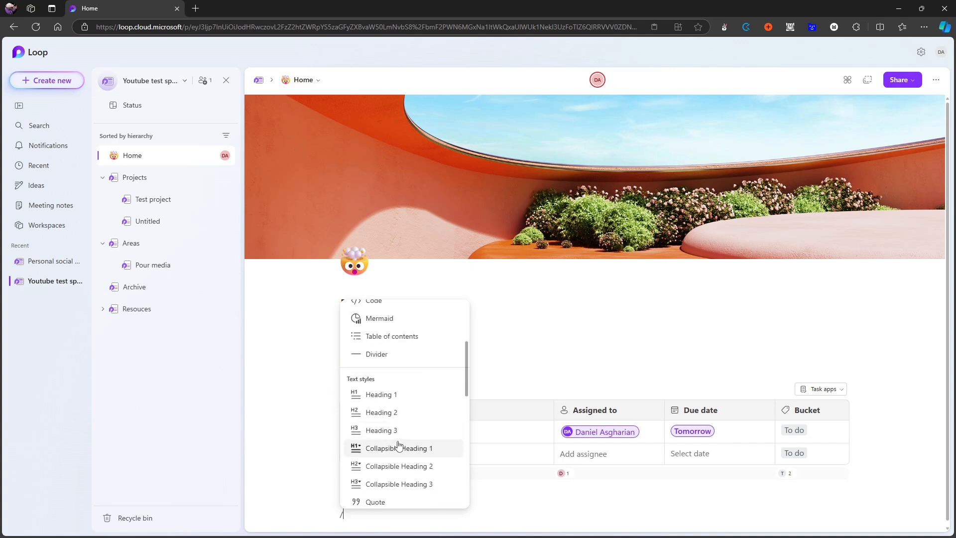
scroll(399, 445, "down", 3)
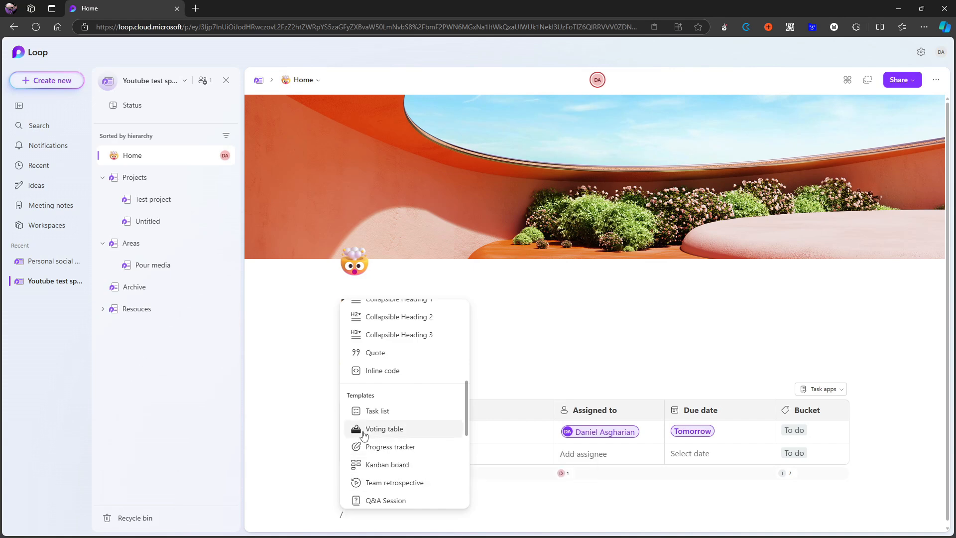
left_click(396, 465)
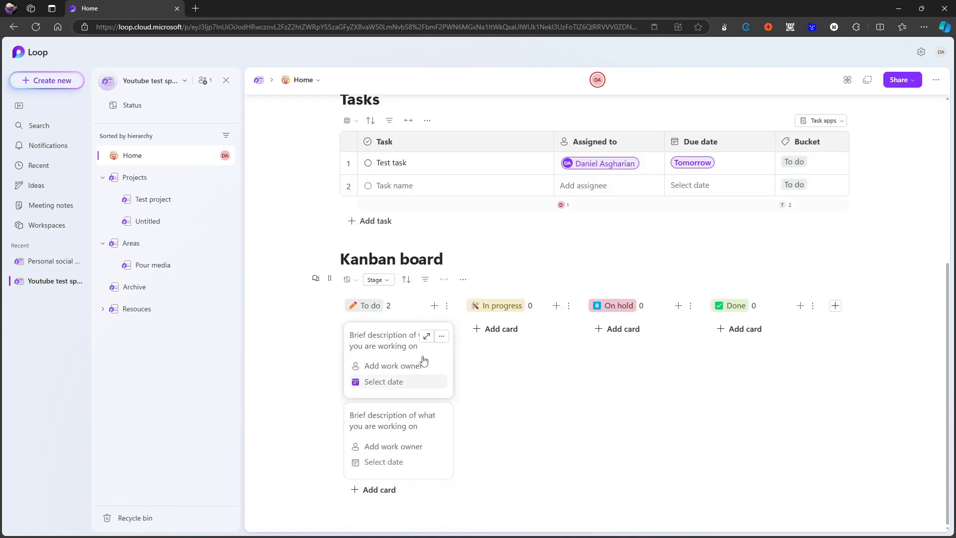
left_click_drag(420, 334, 543, 326)
Expand the In progress card and review the elements that can be inserted into its notes area.
scroll(543, 327, "up", 2)
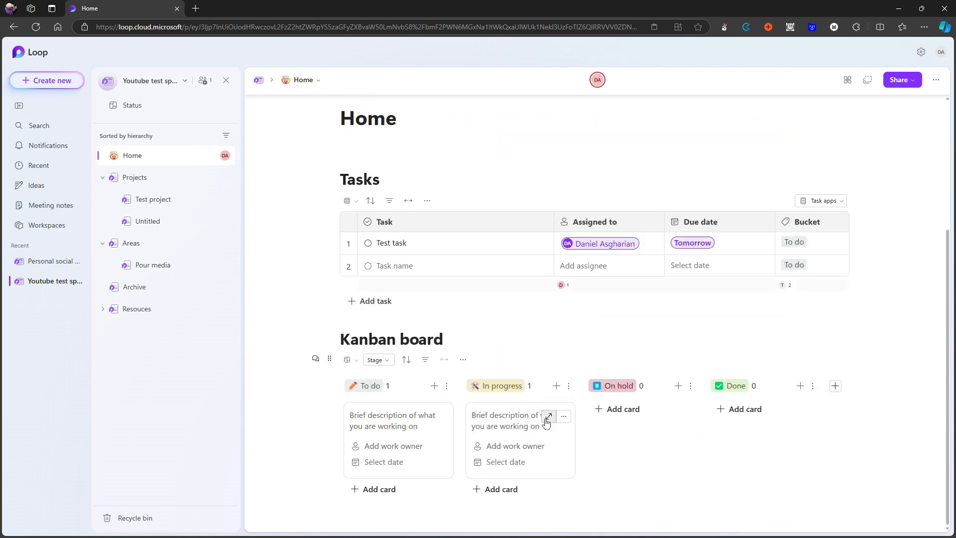
left_click(548, 416)
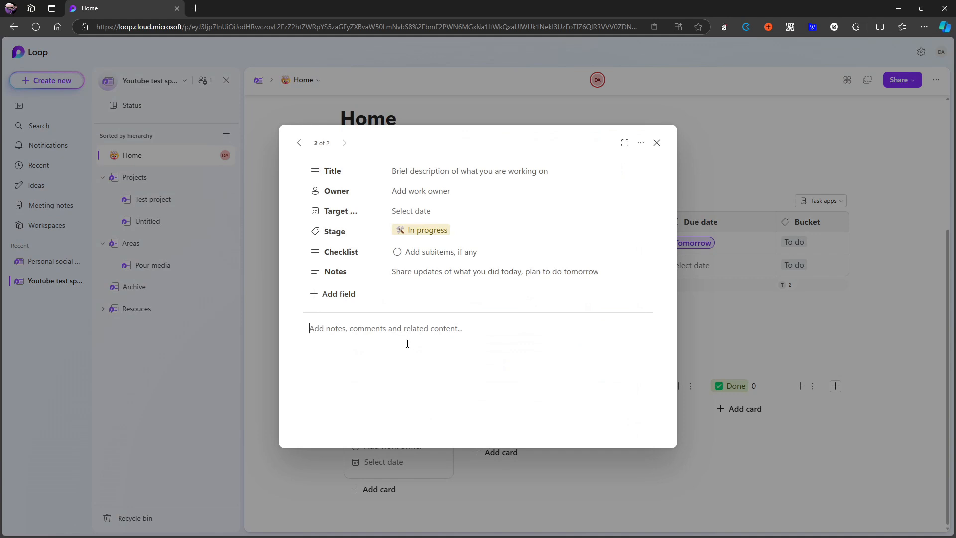
left_click(407, 343)
type("/")
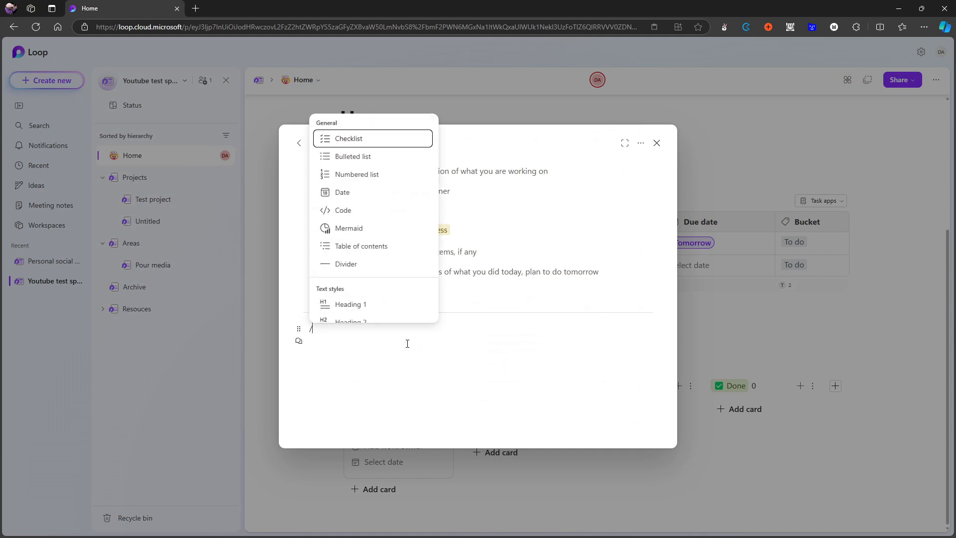
key("Down")
key("Down")
key("Down")
key("Down")
key("Down")
key("Down")
key("Down")
key("Down")
key("Down")
key("Down")
key("Down")
key("Down")
key("Down")
key("Down")
key("Down")
key("Down")
key("Down")
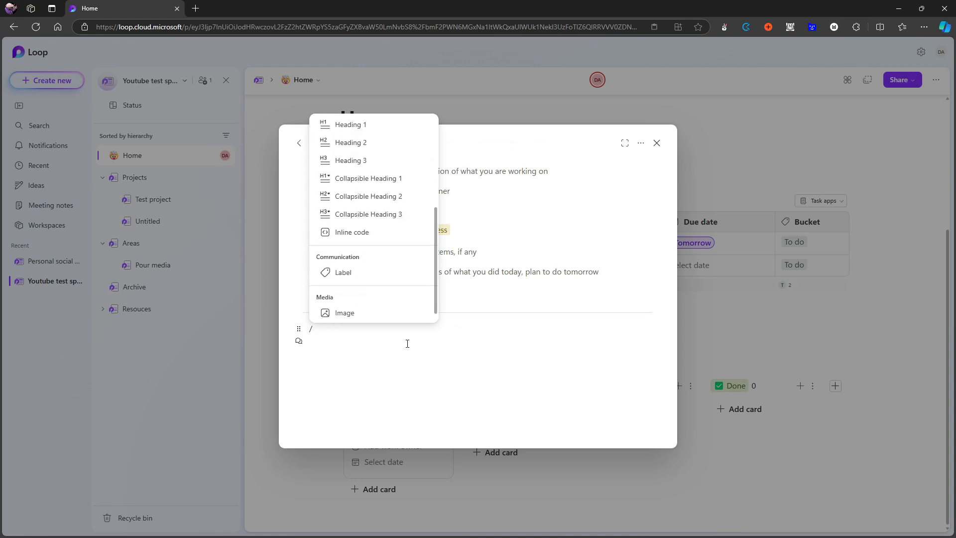
scroll(390, 296, "up", 4)
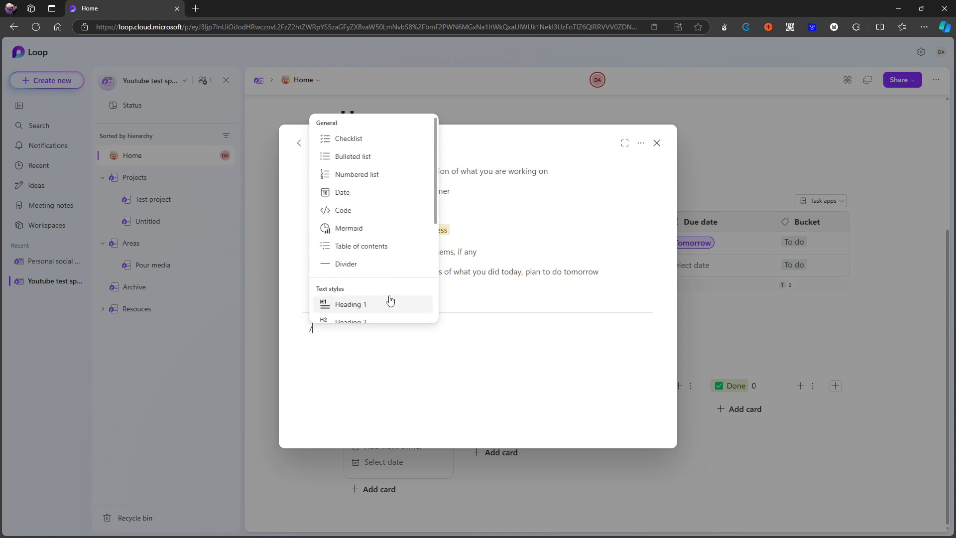
left_click(416, 322)
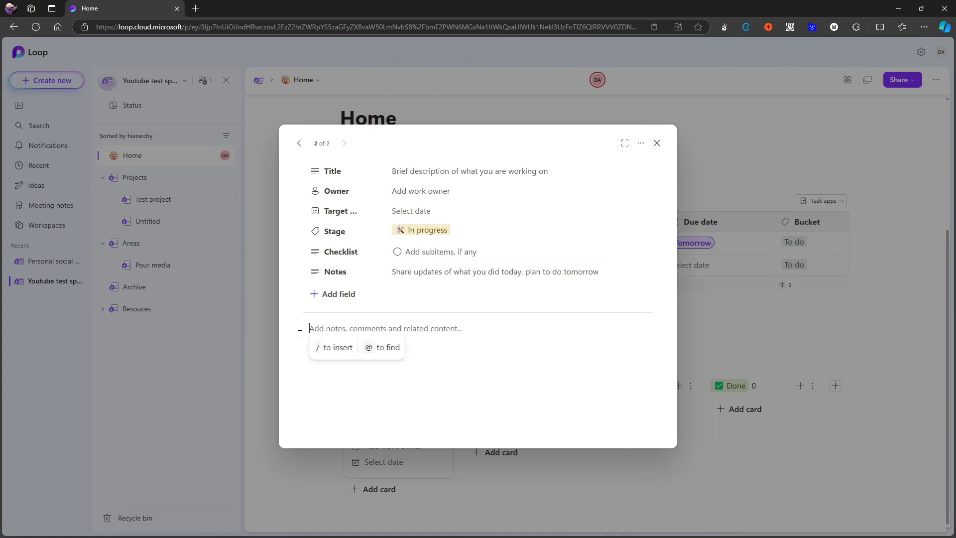
Try a bulleted list item with the text gk in the card's notes area and delete it.
left_click(323, 326)
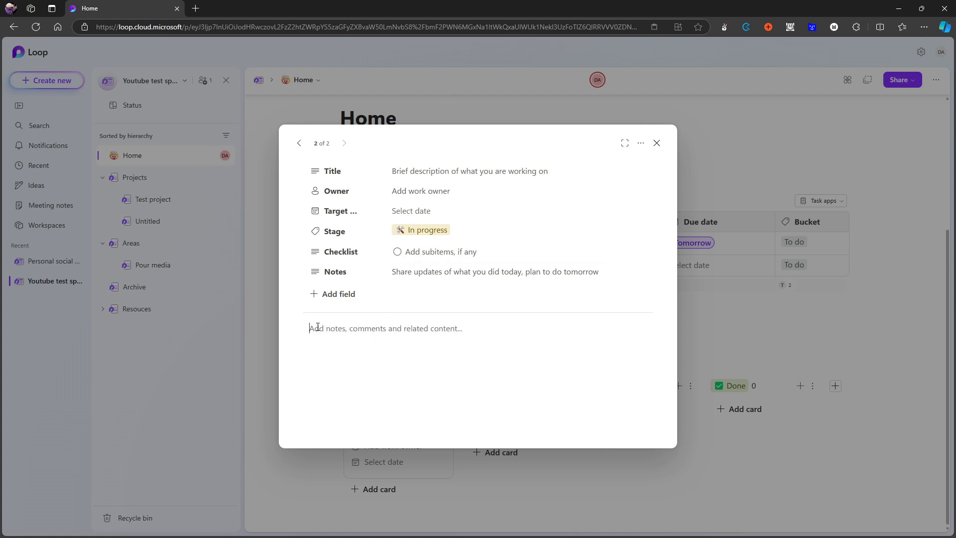
type("- gk")
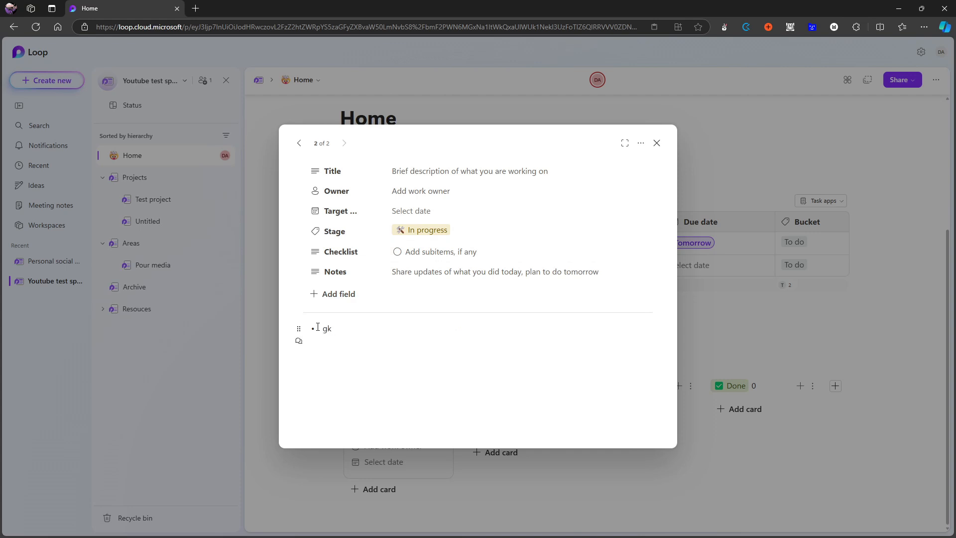
key("BackSpace")
key("BackSpace")
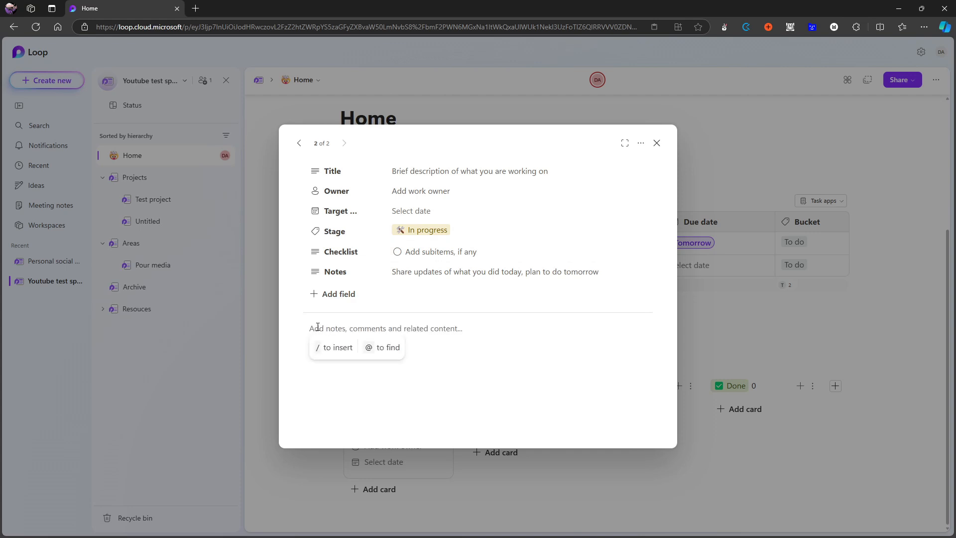
Try a checklist item in the card's notes area, delete it, and close the card.
type("[]")
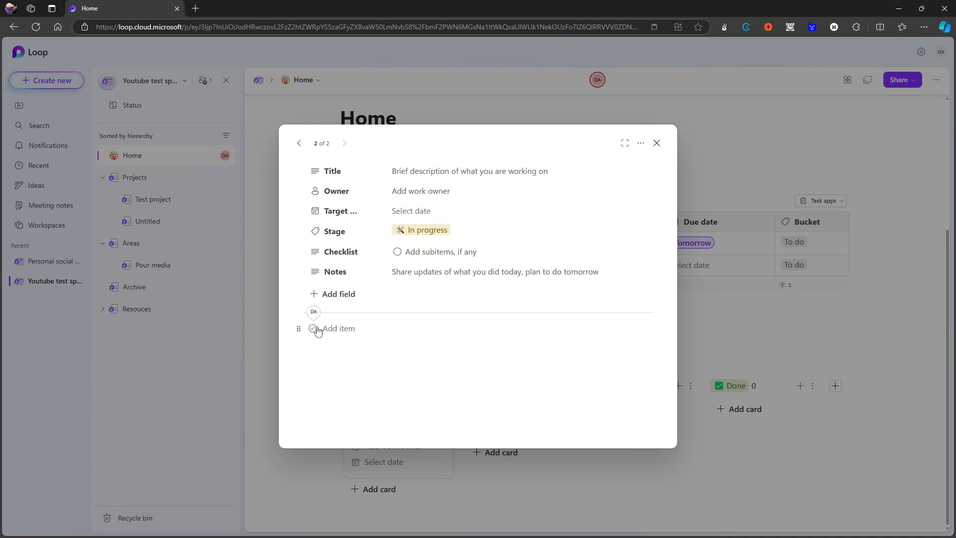
key("BackSpace")
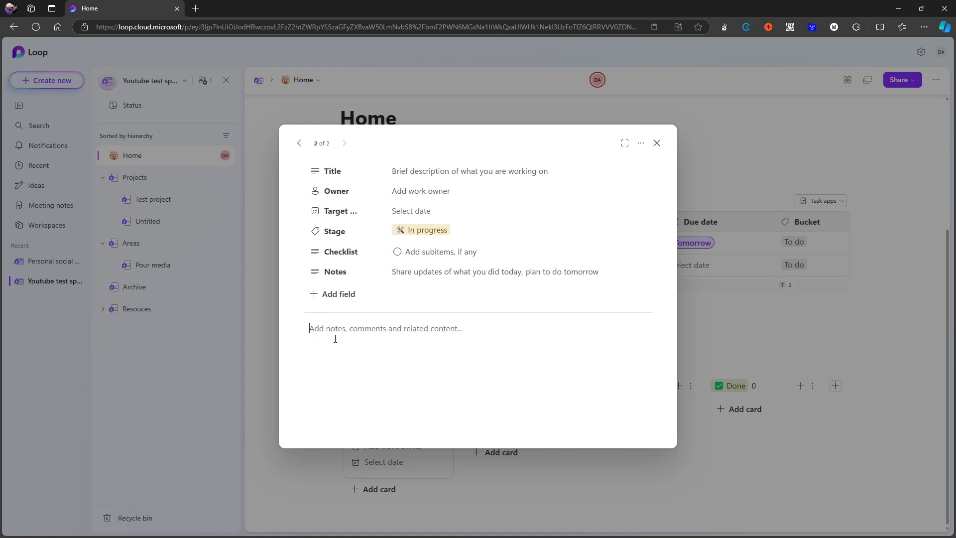
type("[")
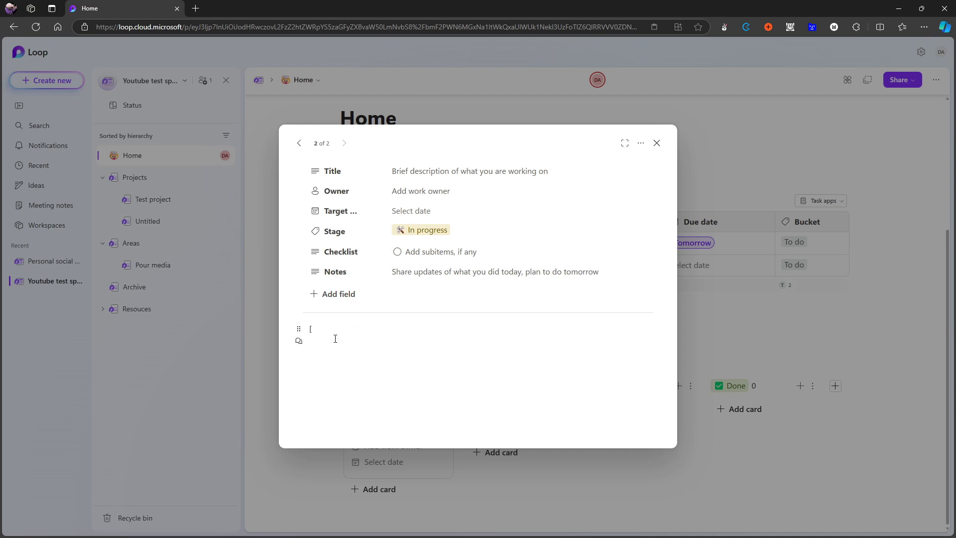
type("]")
key("BackSpace")
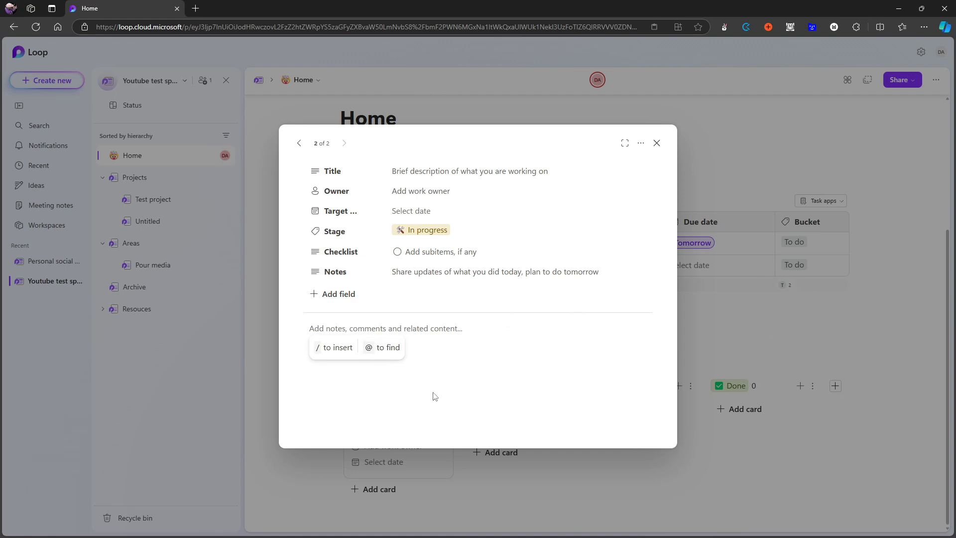
left_click(716, 296)
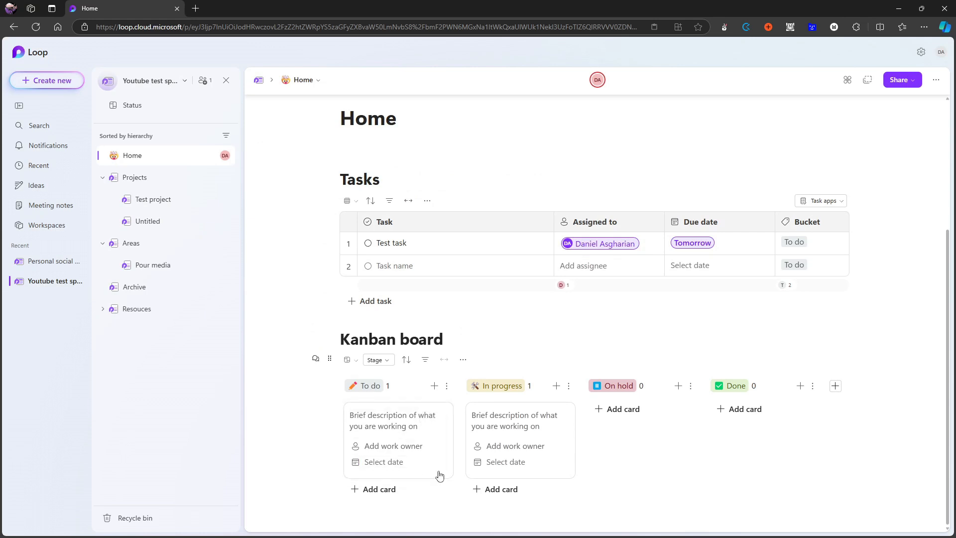
View the Test project and Projects pages and return to the Home page.
mouse_move(403, 415)
left_mouse_down()
mouse_move(607, 410)
mouse_move(402, 421)
left_mouse_up()
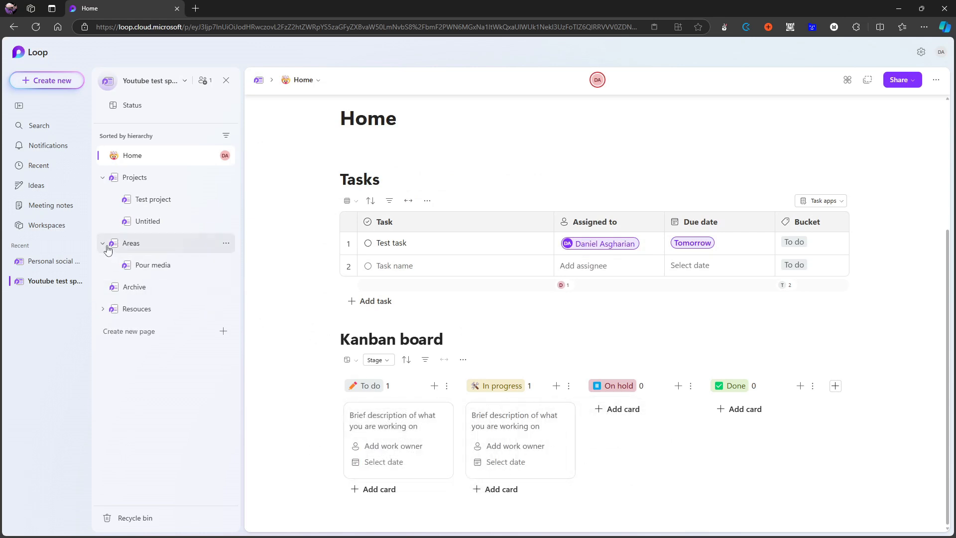
left_click(157, 204)
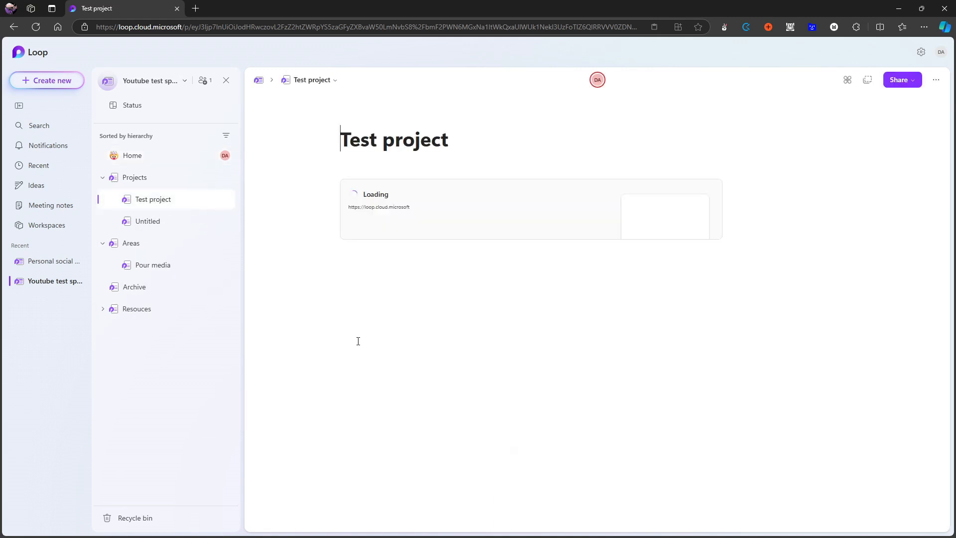
left_click(133, 179)
left_click(148, 158)
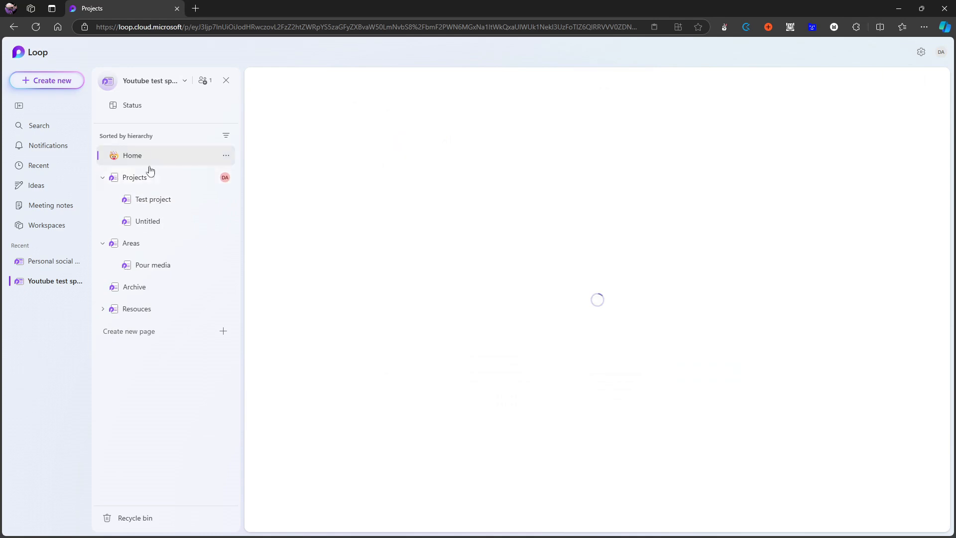
Insert a Progress tracker below the Kanban board on the Home page and review the status options for its first row.
scroll(482, 423, "down", 4)
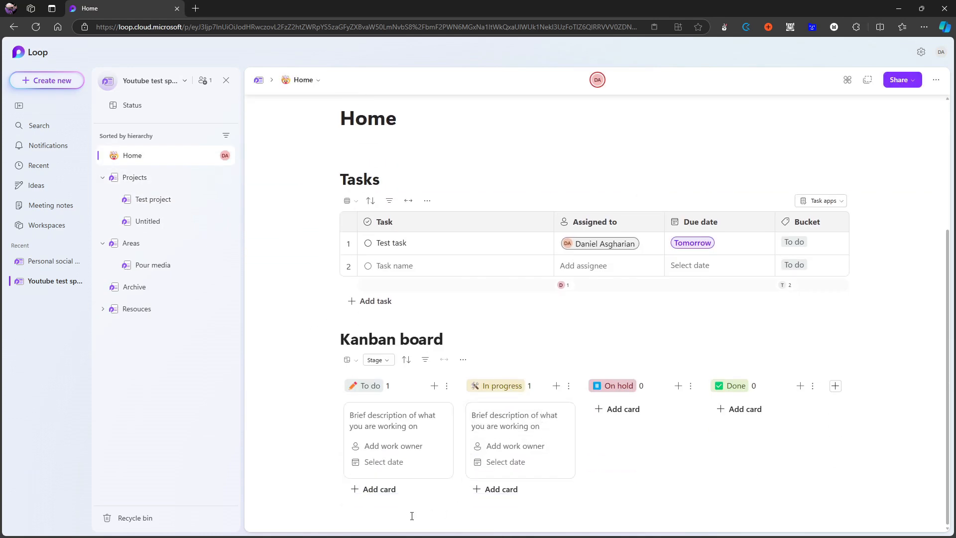
type("/")
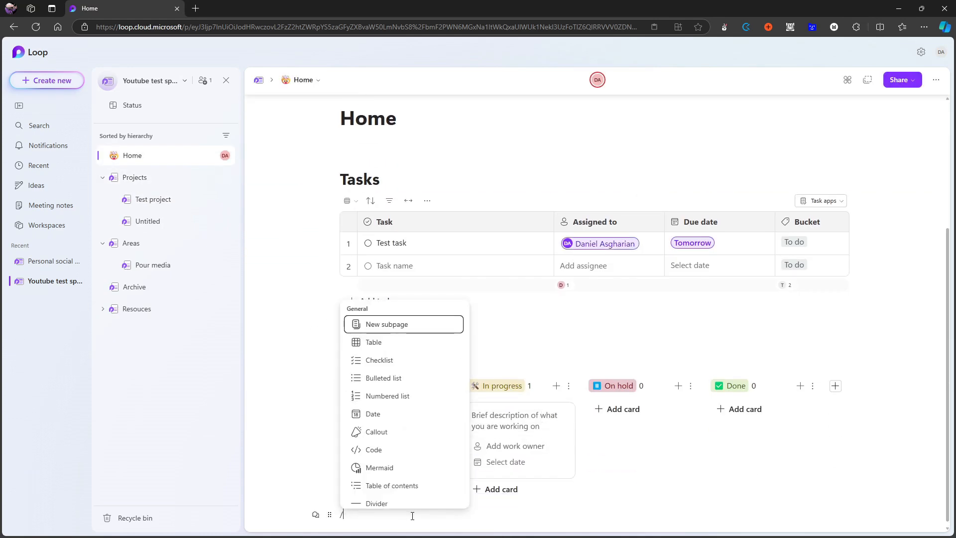
scroll(401, 449, "down", 5)
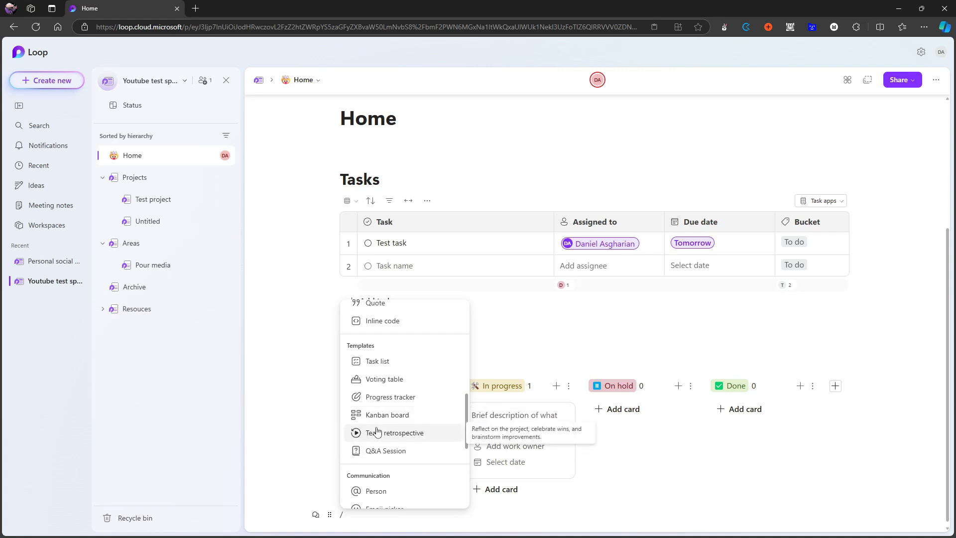
key("Return")
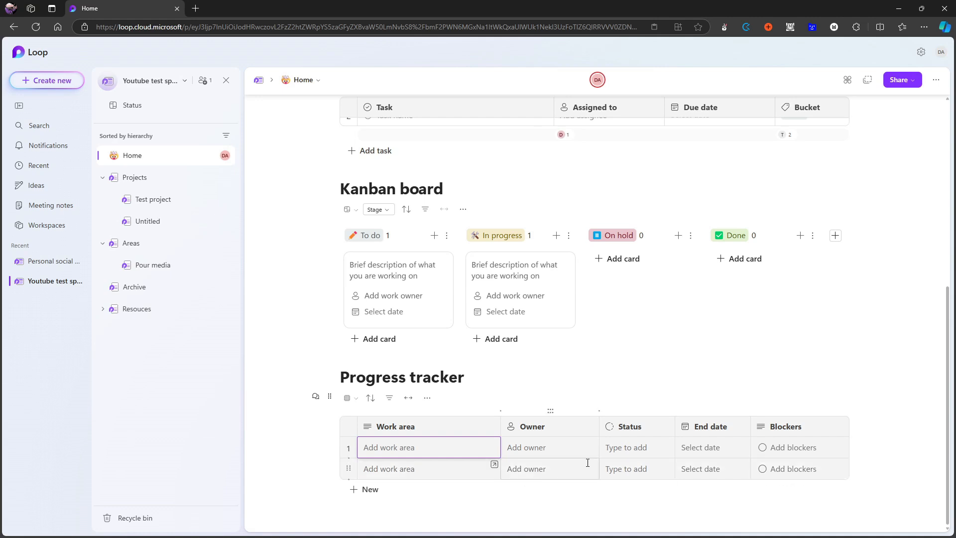
left_click(614, 448)
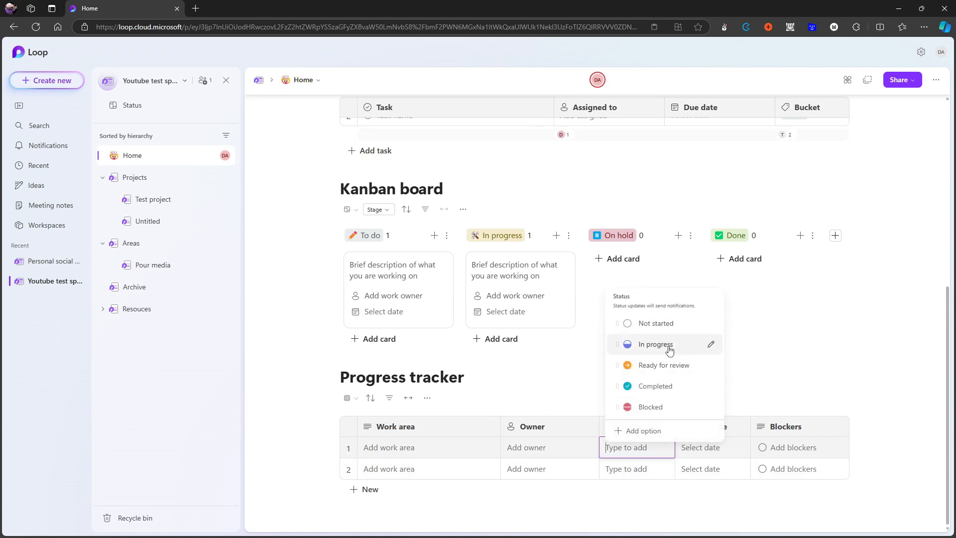
left_click(412, 520)
left_click(411, 521)
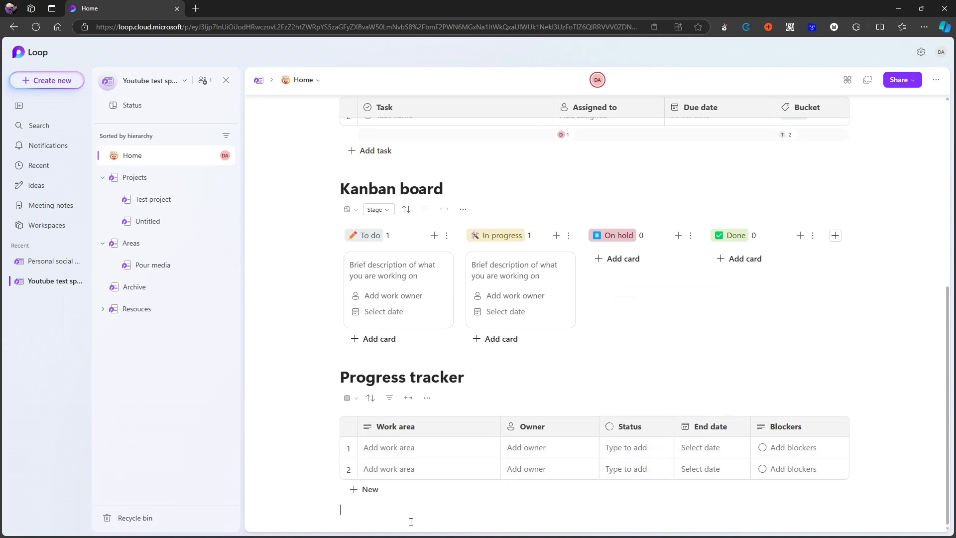
Delete the Progress tracker table and its heading from the Home page.
key("BackSpace")
key("BackSpace")
key("BackSpace")
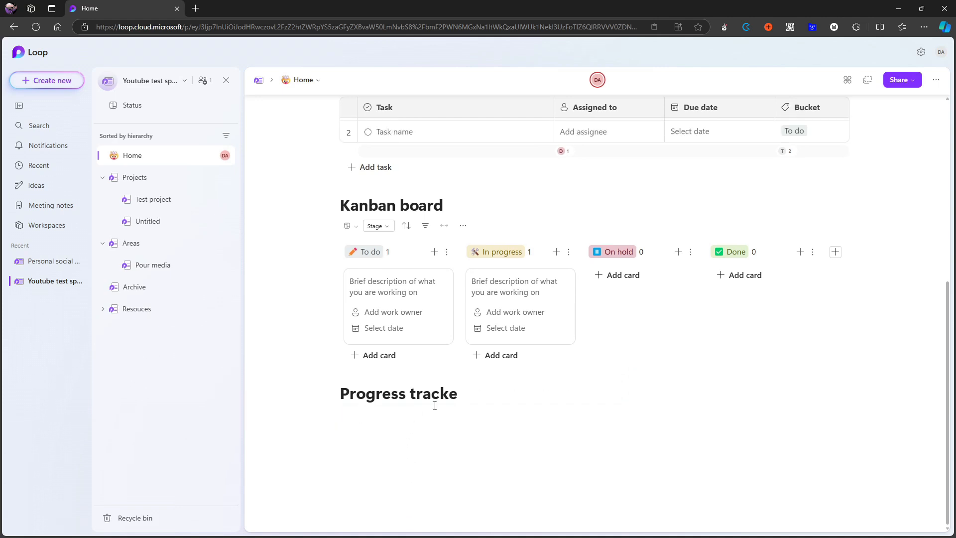
left_click_drag(475, 393, 340, 394)
key("BackSpace")
key("BackSpace")
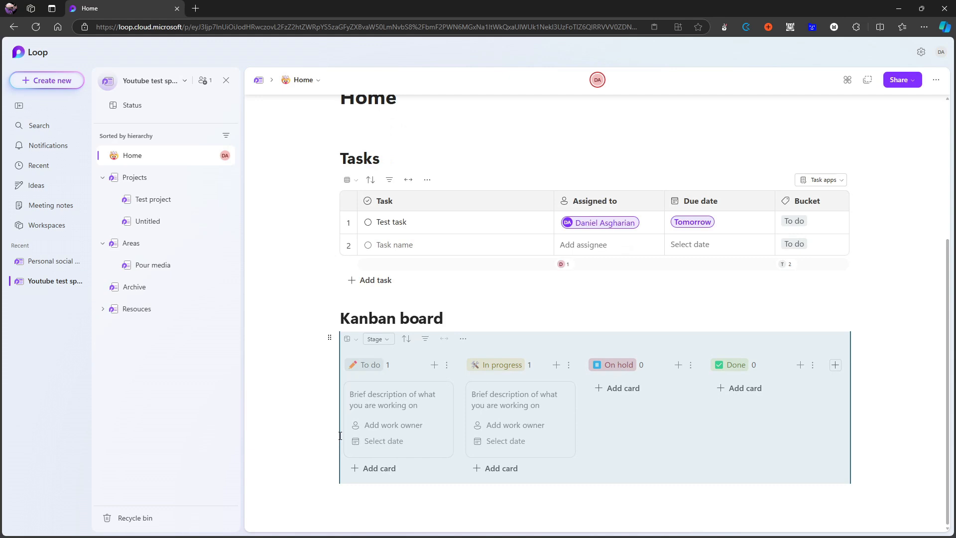
Delete the board under the Kanban board heading, keeping the heading itself.
scroll(408, 358, "up", 1)
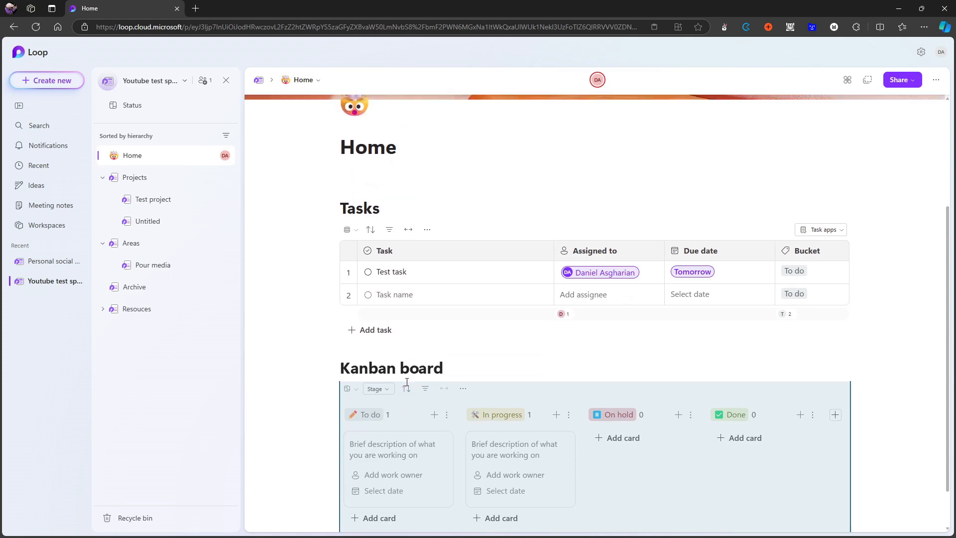
scroll(405, 366, "up", 2)
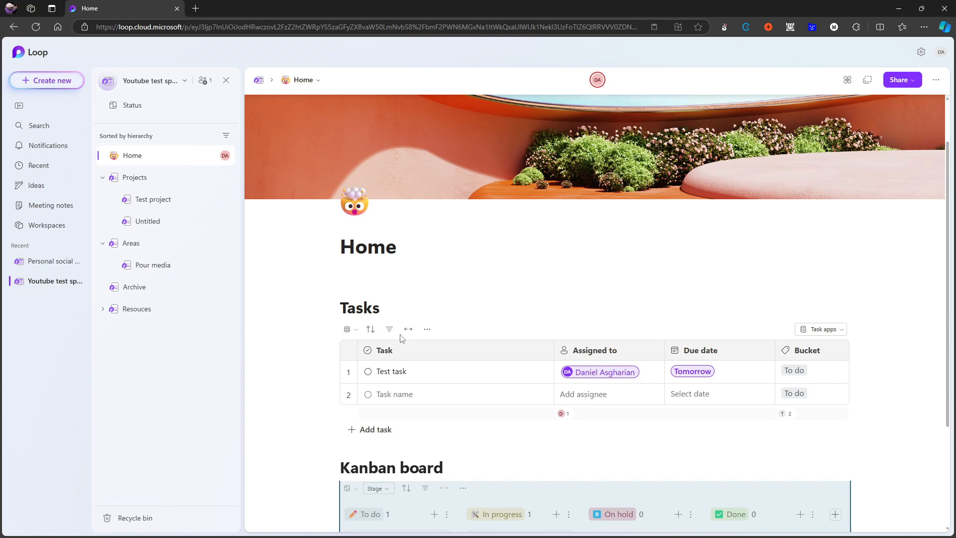
key("BackSpace")
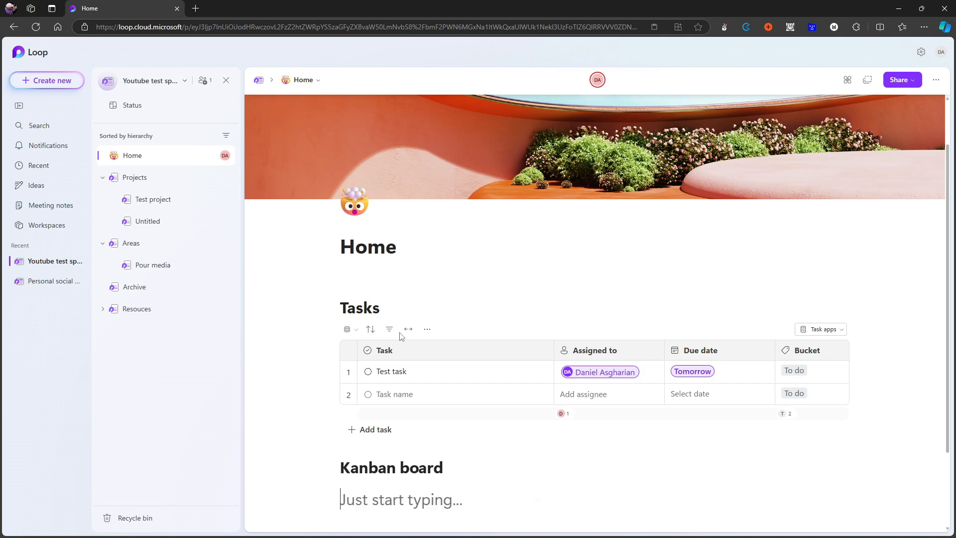
key("BackSpace")
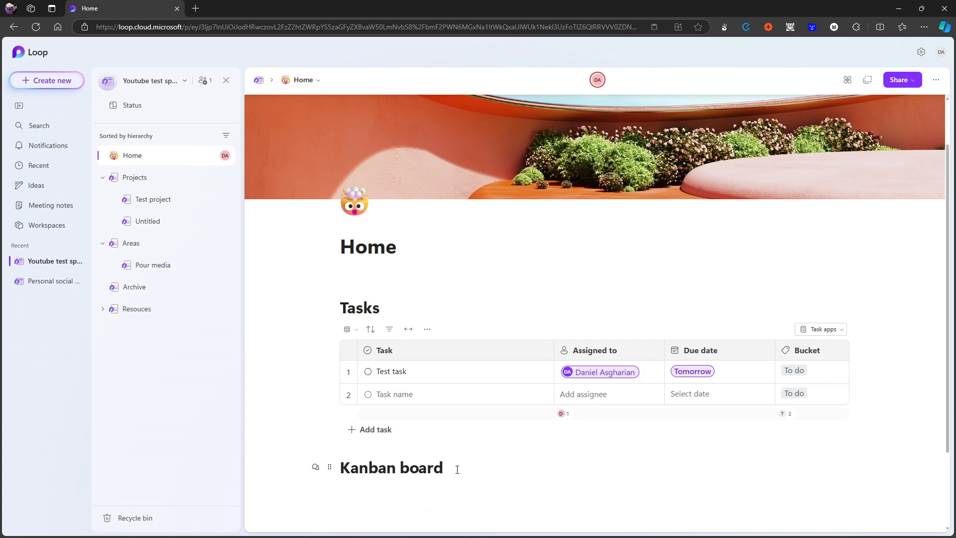
Select the Kanban board heading block and review its block options, including the directions for moving it.
left_click_drag(457, 470, 312, 454)
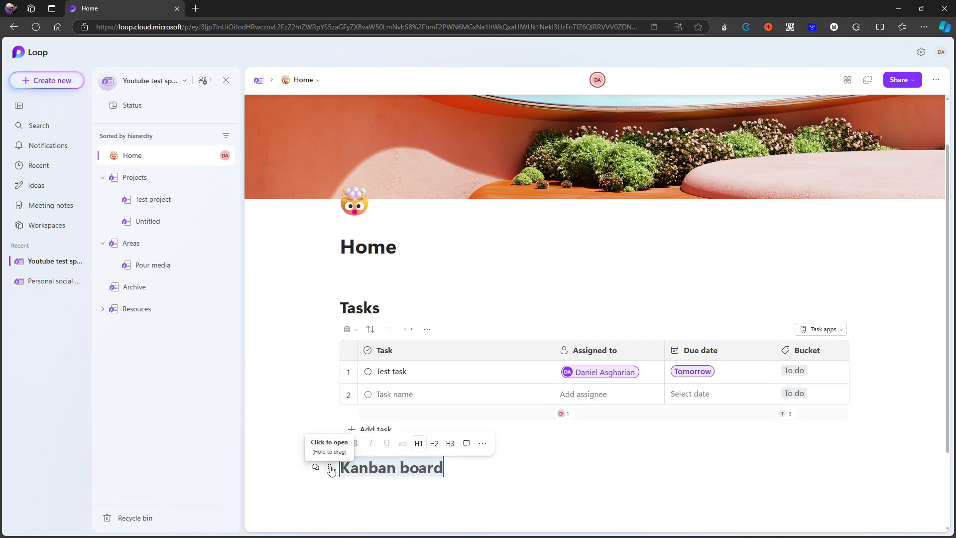
left_click(331, 468)
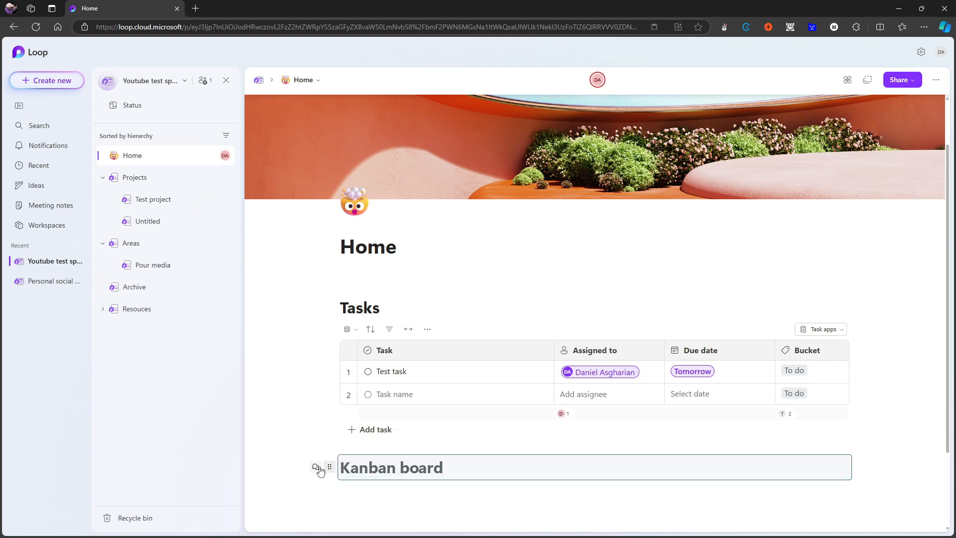
left_click(329, 468)
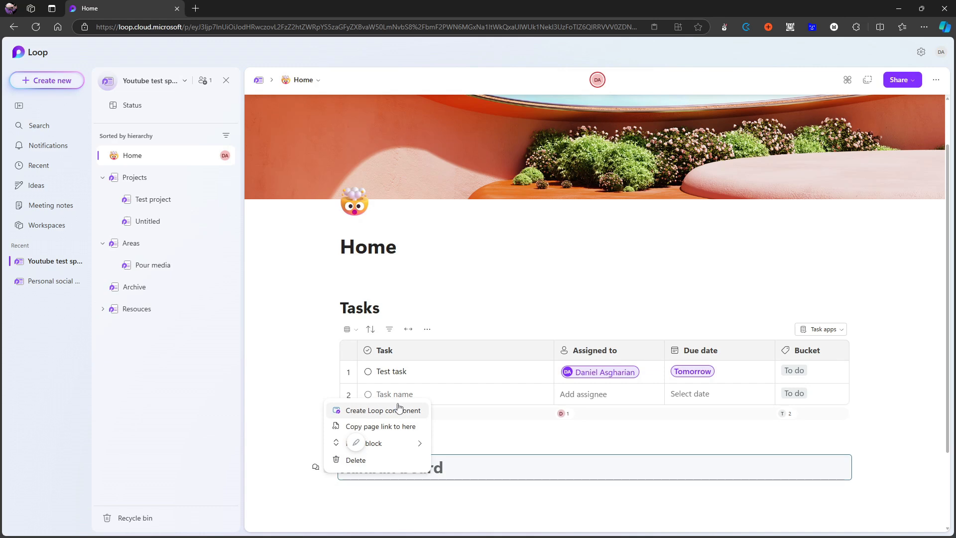
mouse_move(410, 446)
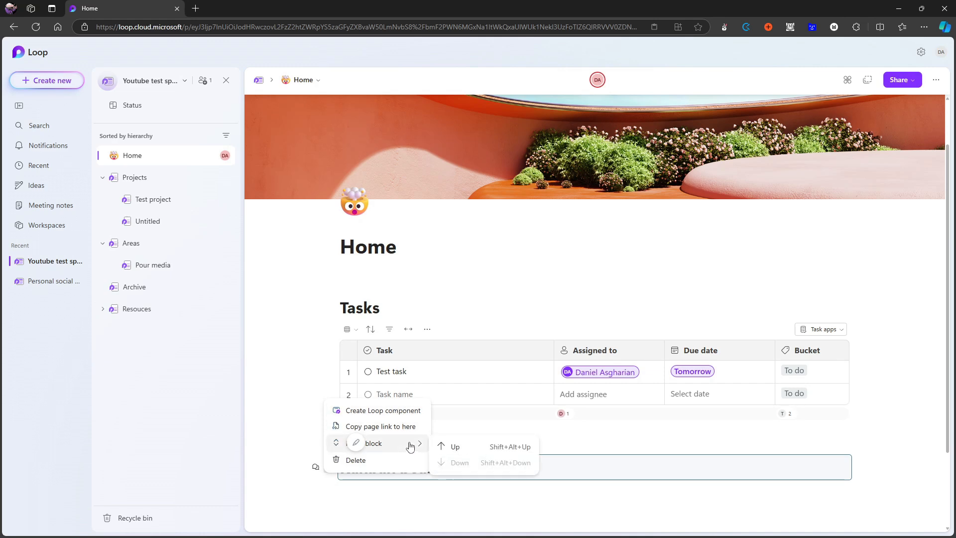
left_click(348, 303)
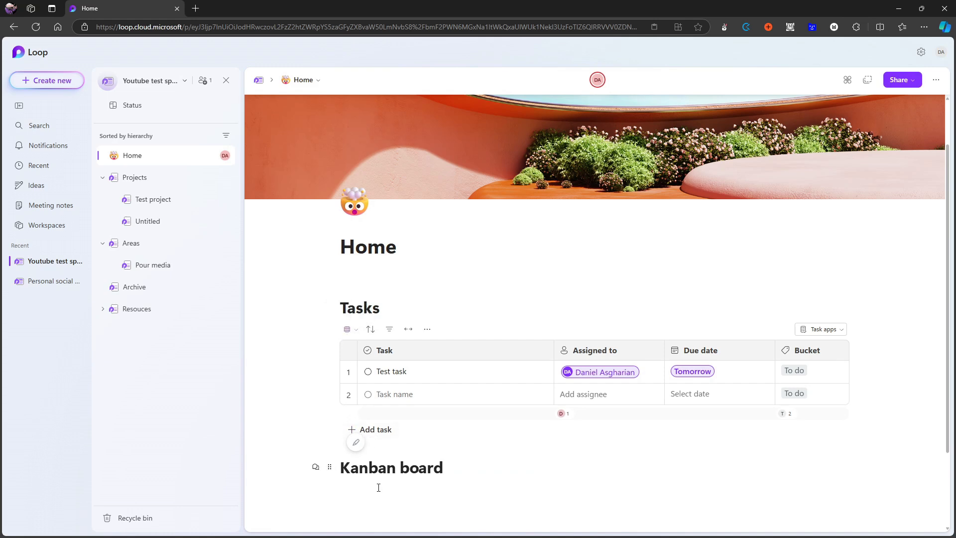
Add two separate lines reading test below the Kanban board heading.
left_click_drag(446, 469, 335, 467)
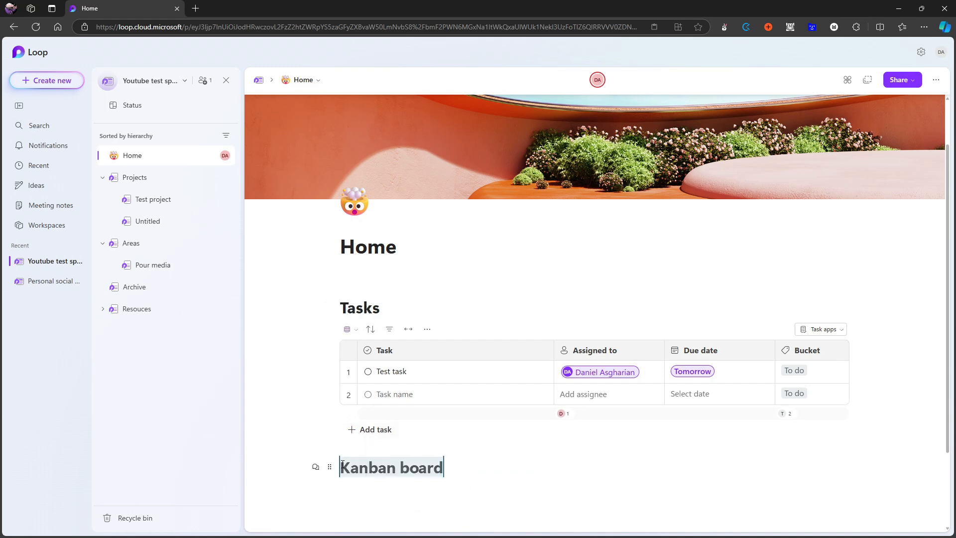
scroll(402, 455, "down", 2)
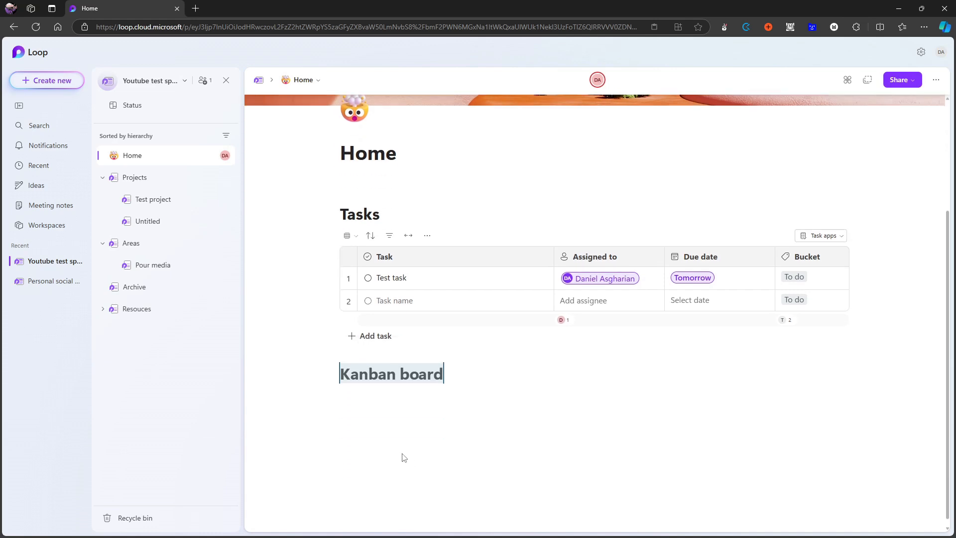
left_click(376, 399)
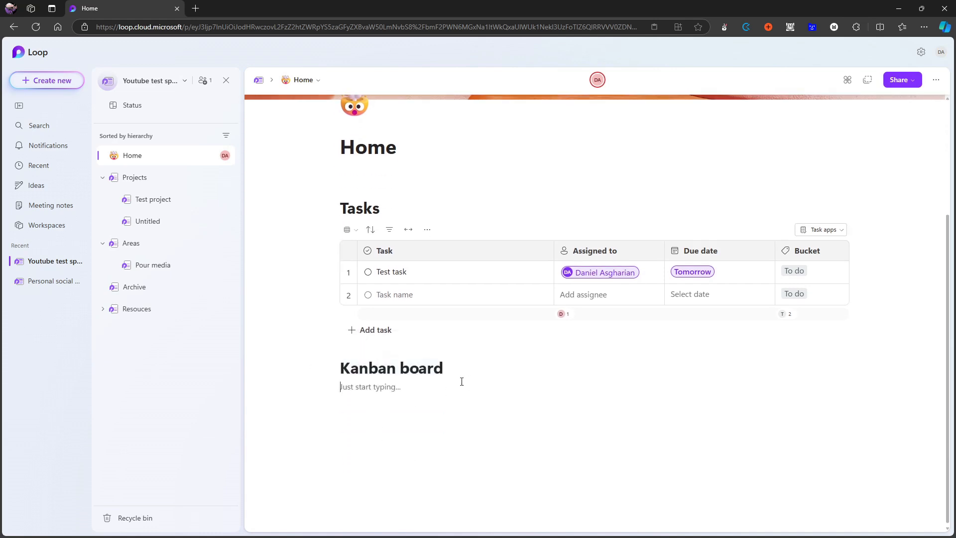
type("test")
key("Return")
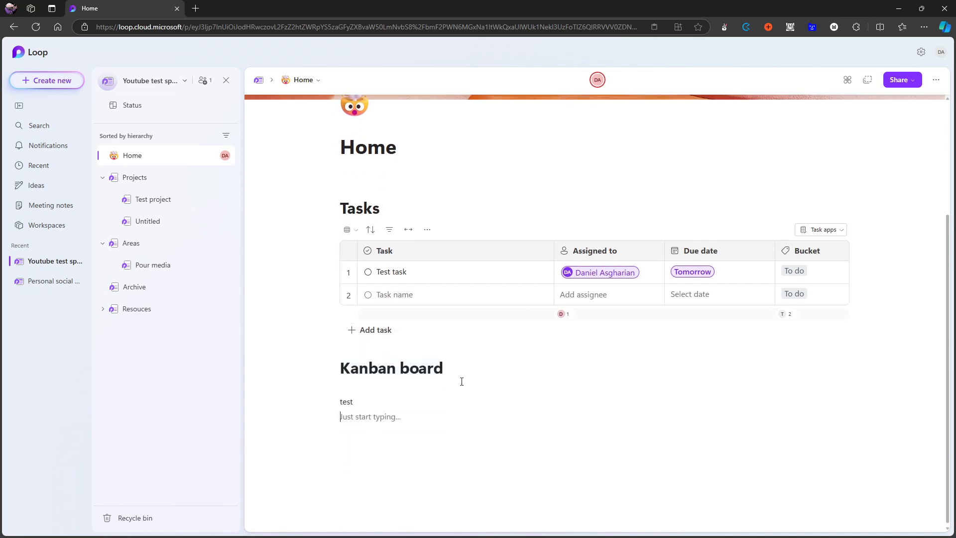
type("test")
Convert the Kanban board heading and the two test lines into a Loop component.
left_click_drag(395, 434, 340, 368)
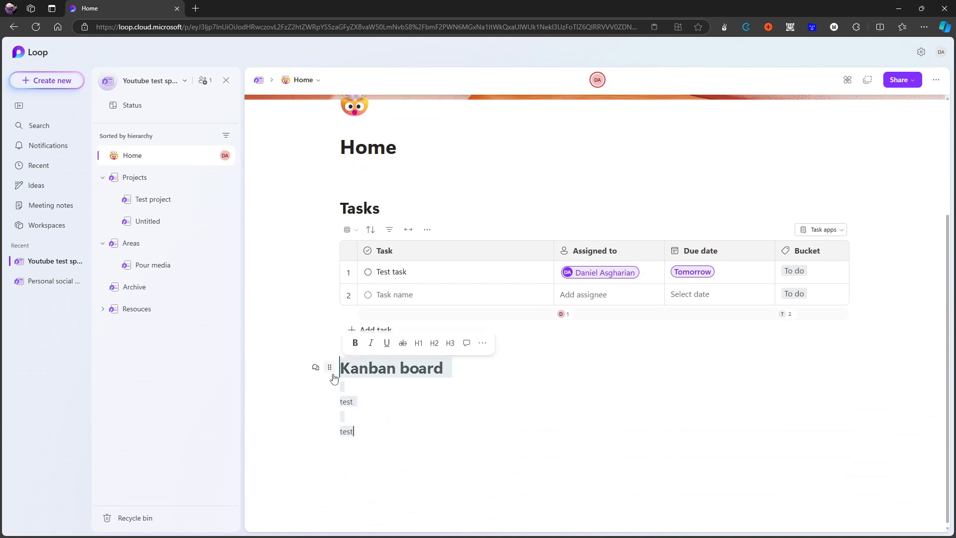
left_click(482, 343)
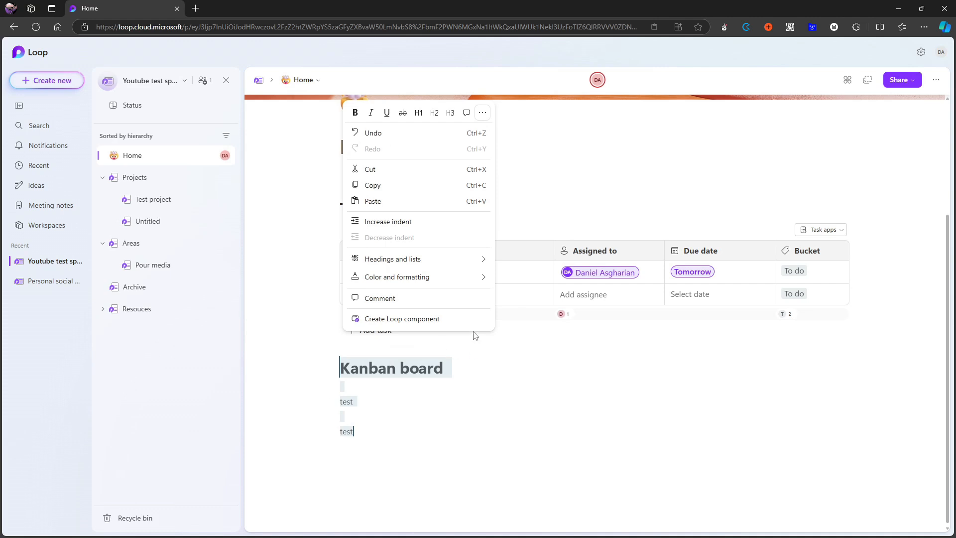
left_click(427, 321)
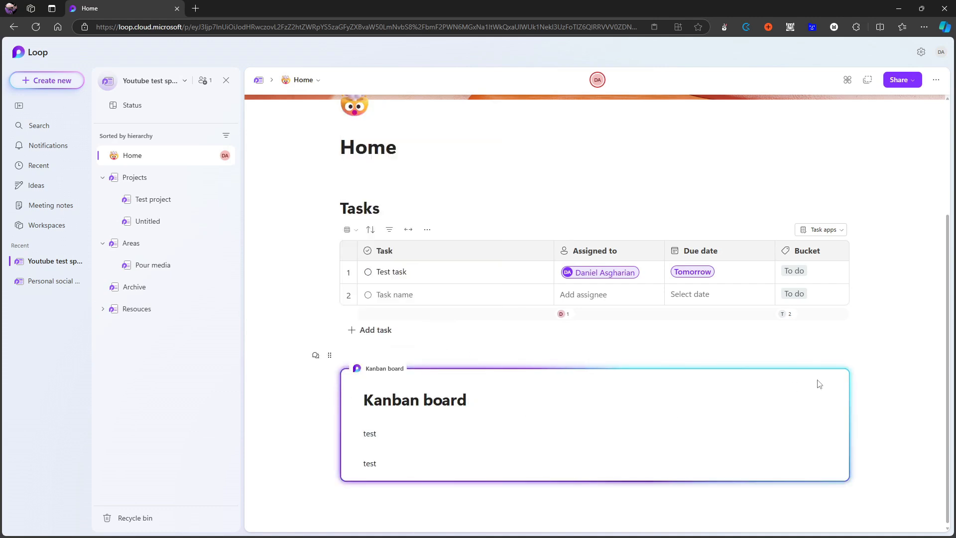
Open the Kanban board component in its own browser tab, enter TEST as its title, and close the tab.
left_click(394, 368)
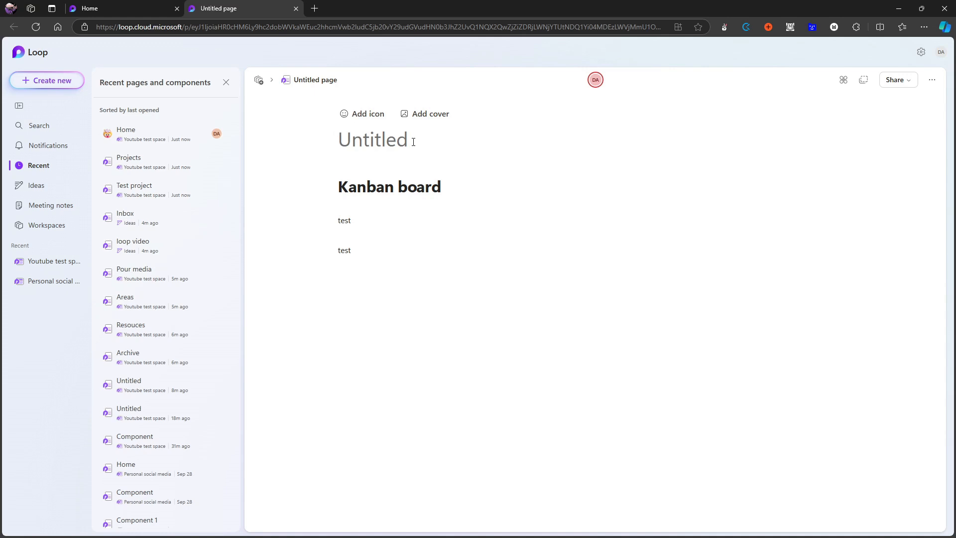
type("TEST")
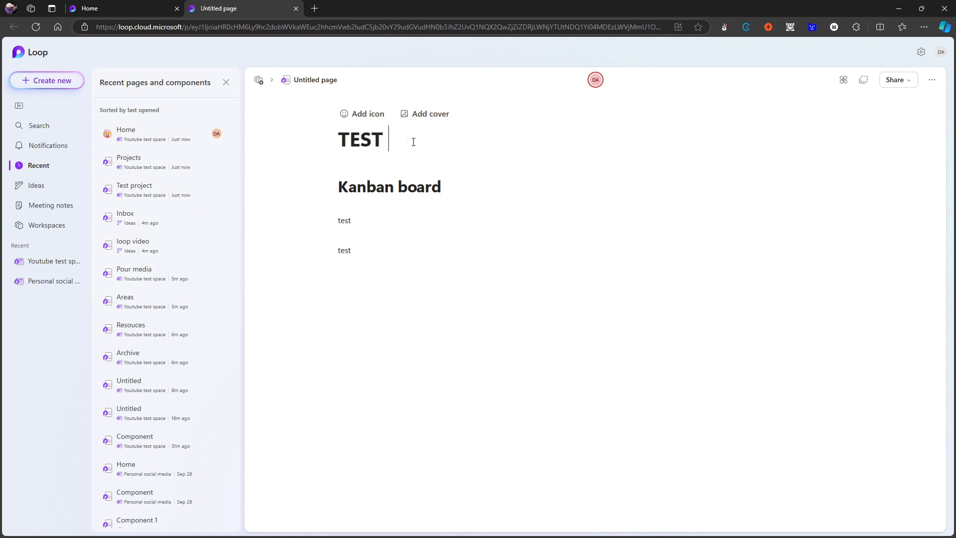
left_click(296, 8)
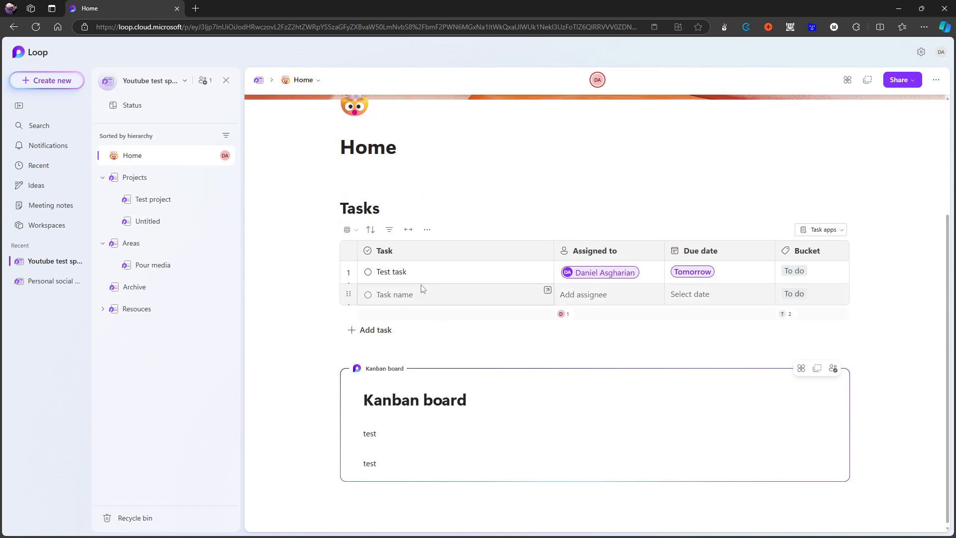
Try to copy the Kanban board component to the Pour media page and delete the pasted link.
left_click(816, 371)
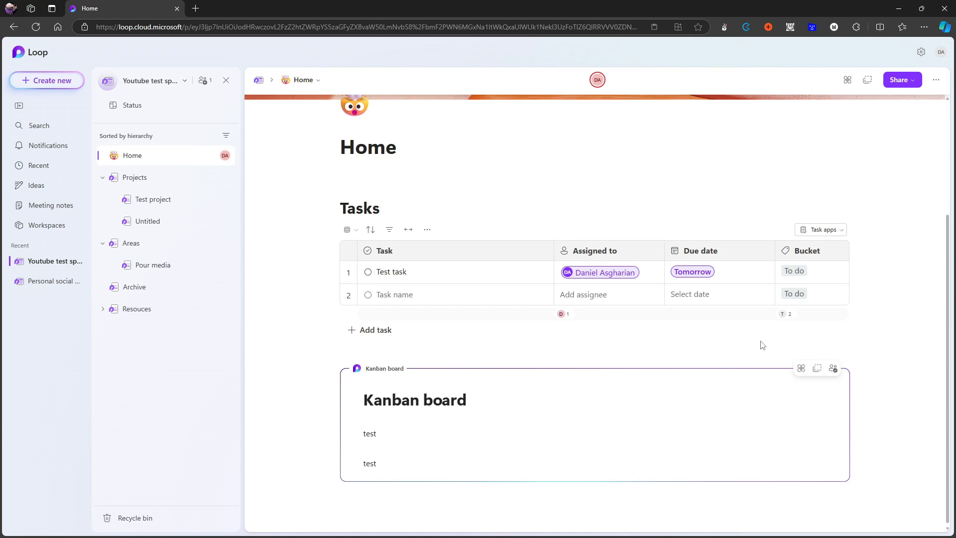
left_click(820, 369)
left_click(151, 265)
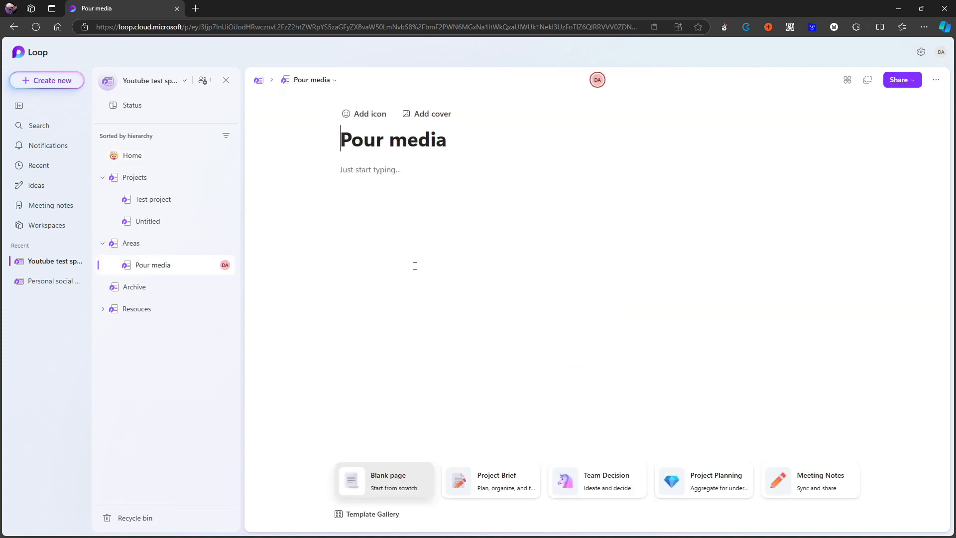
key("ctrl+v")
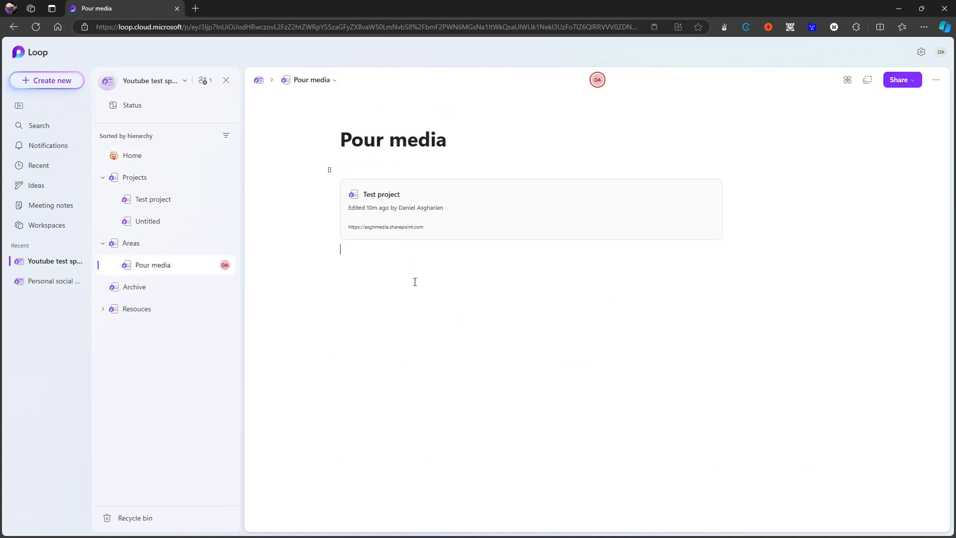
key("ctrl+z")
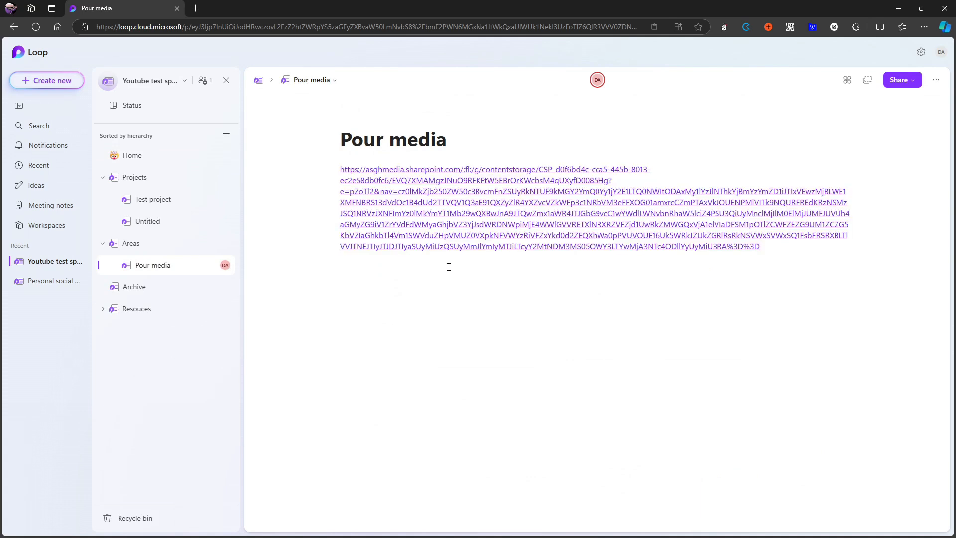
left_click_drag(824, 259, 340, 169)
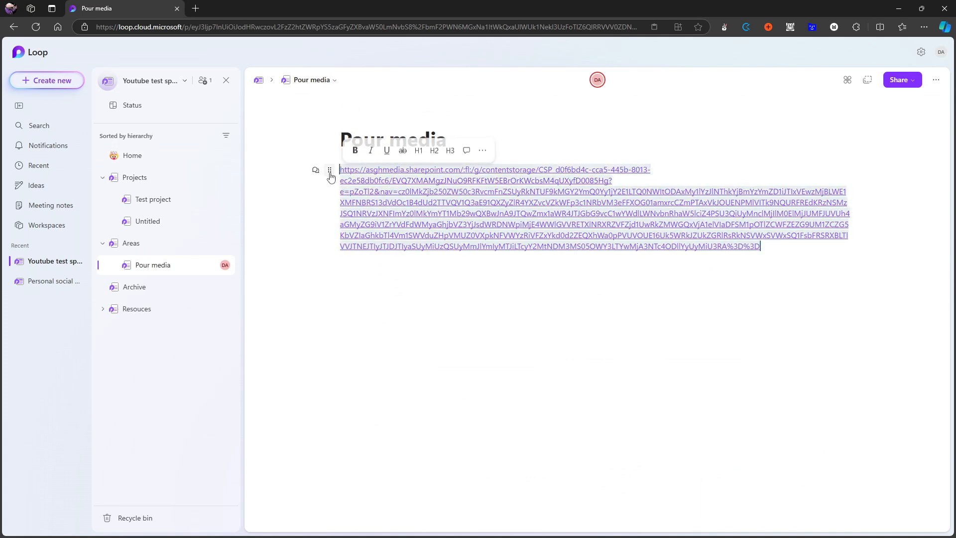
key("BackSpace")
Copy the Kanban board component from the Home page and paste it into the Pour media page.
left_click(146, 156)
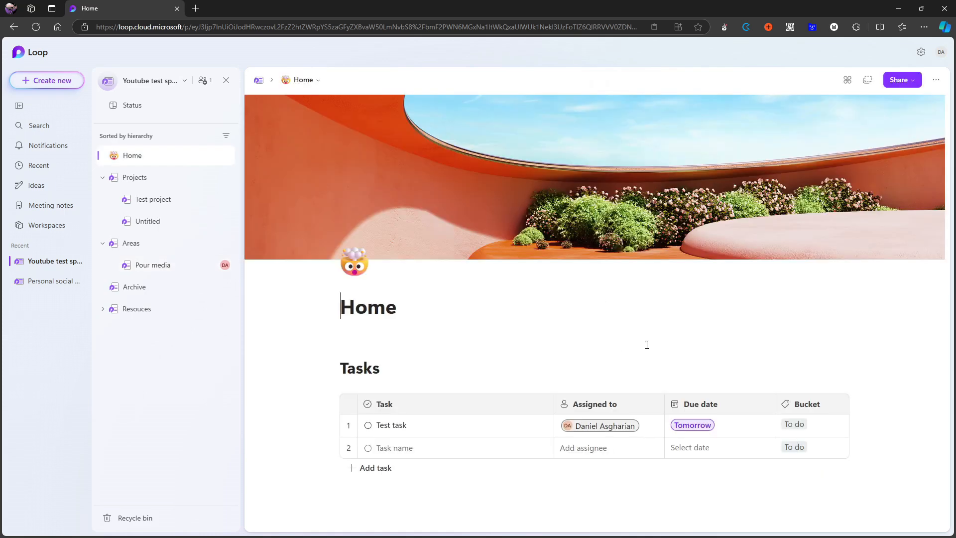
scroll(650, 350, "down", 3)
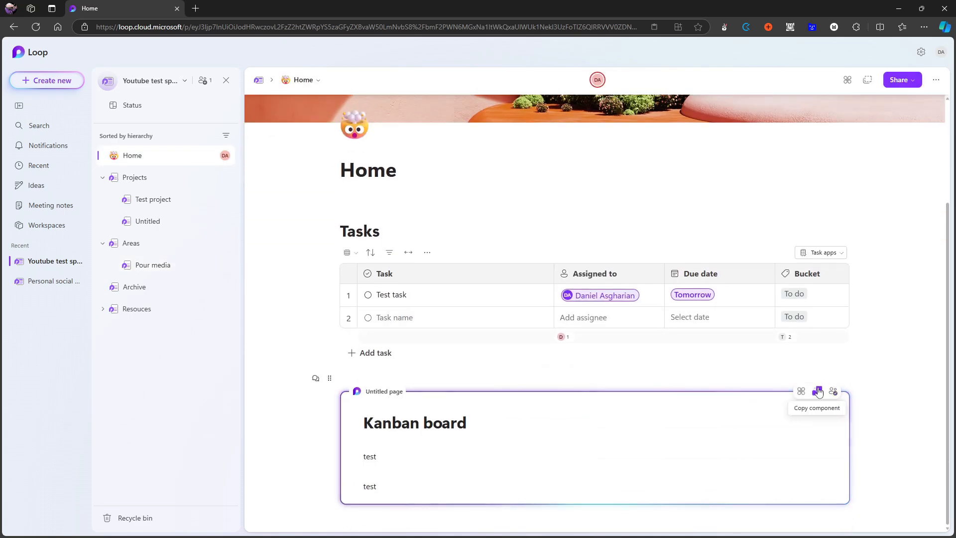
left_click(818, 391)
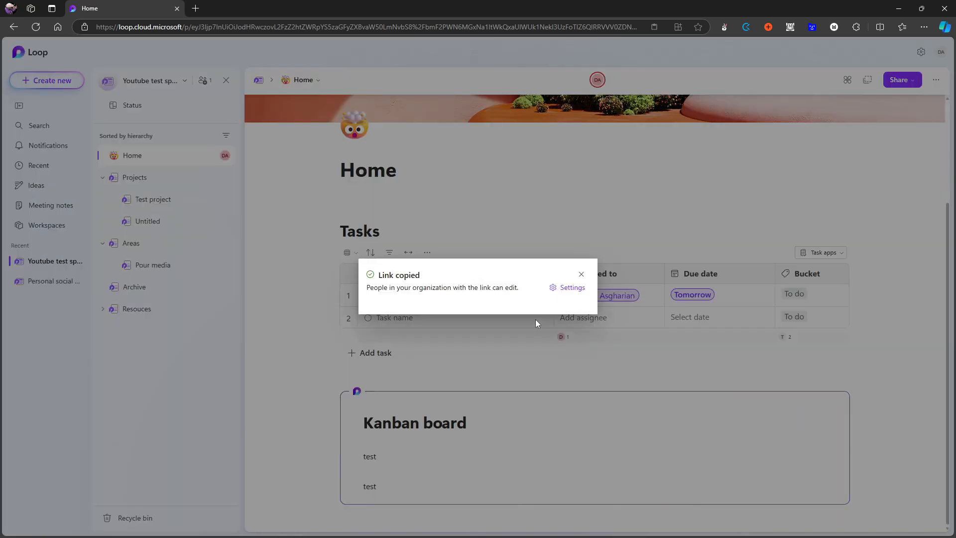
left_click(580, 274)
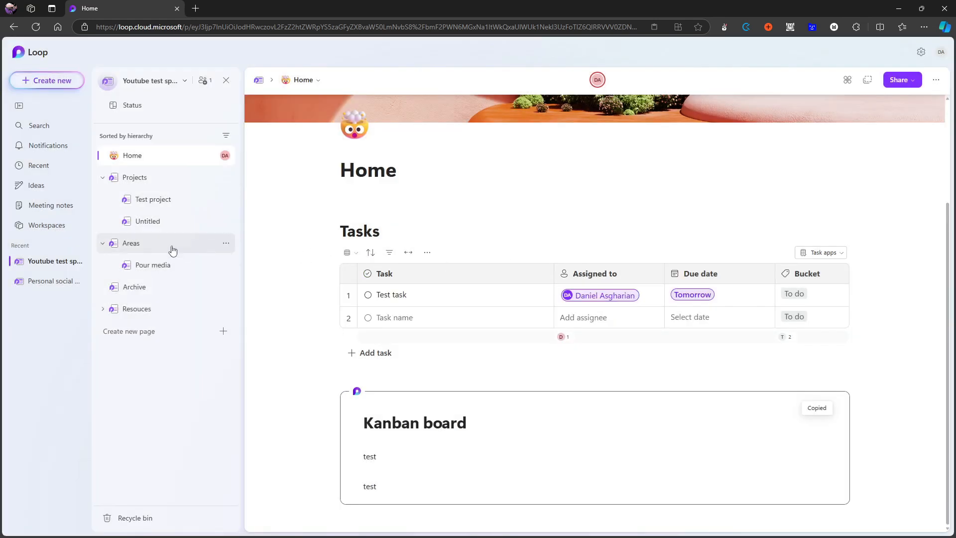
left_click(170, 263)
key("ctrl+v")
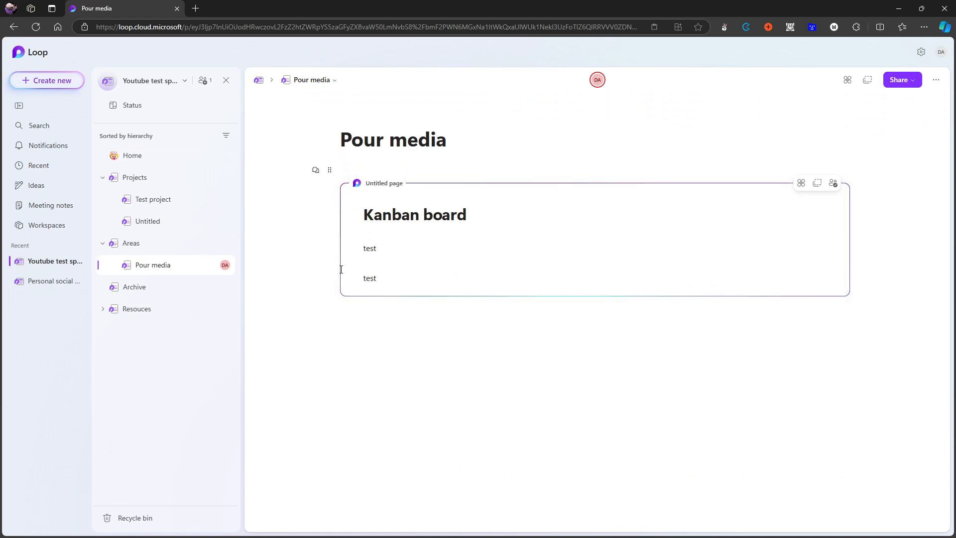
Return to the Kanban board component on the Home page.
left_click(154, 156)
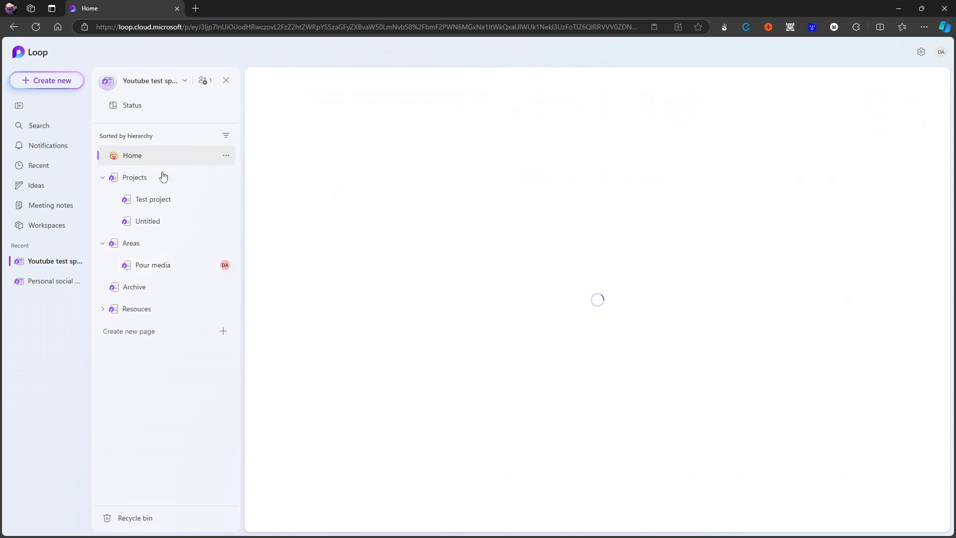
scroll(461, 363, "down", 3)
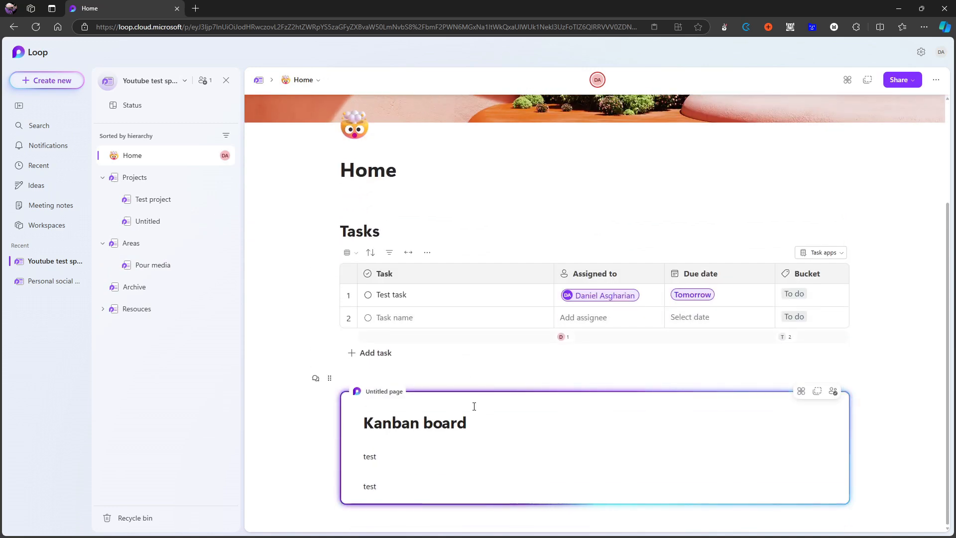